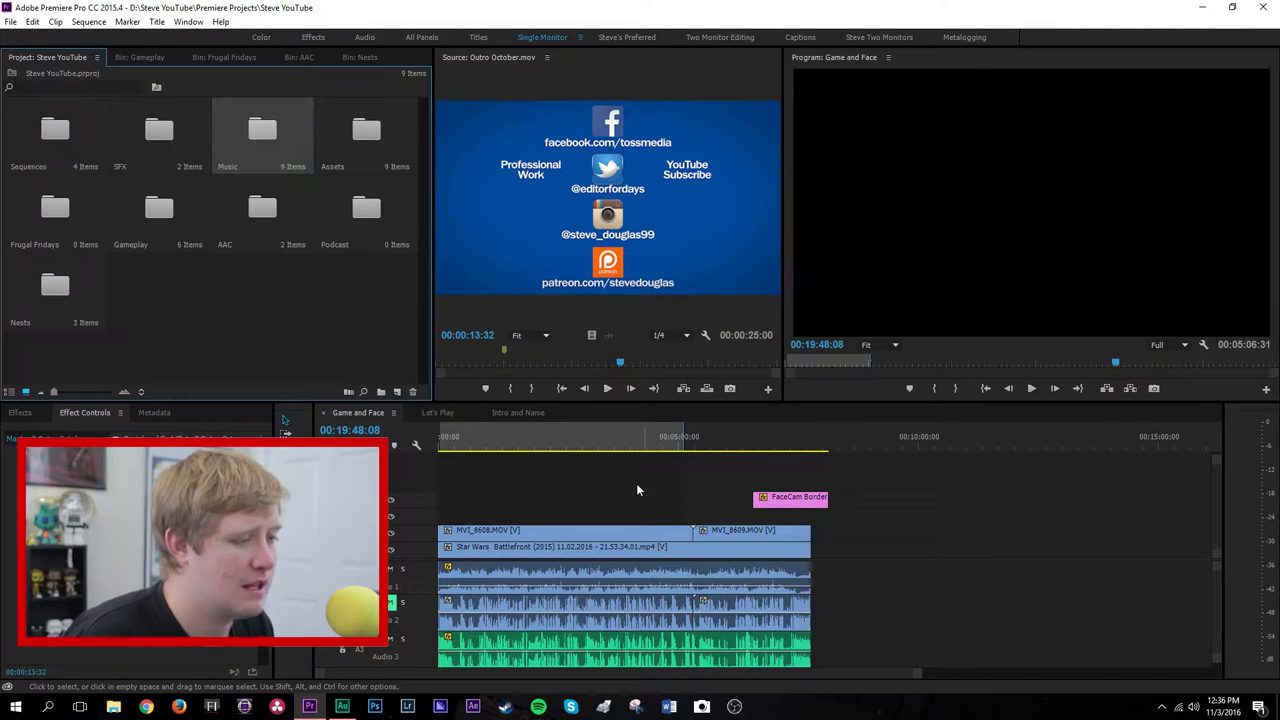
Scrub through the Game and Face sequence to review the face-camera footage and the FaceCam Border clip near the end
left_click(533, 450)
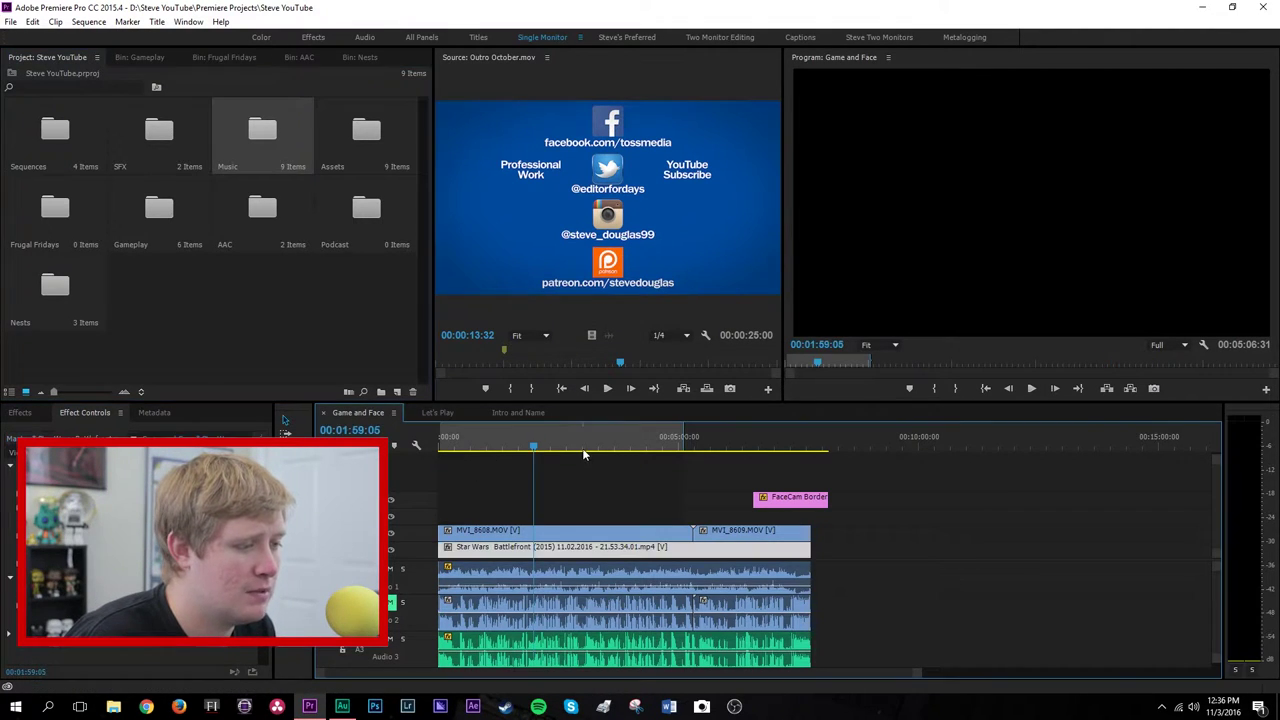
left_click_drag(591, 452, 633, 450)
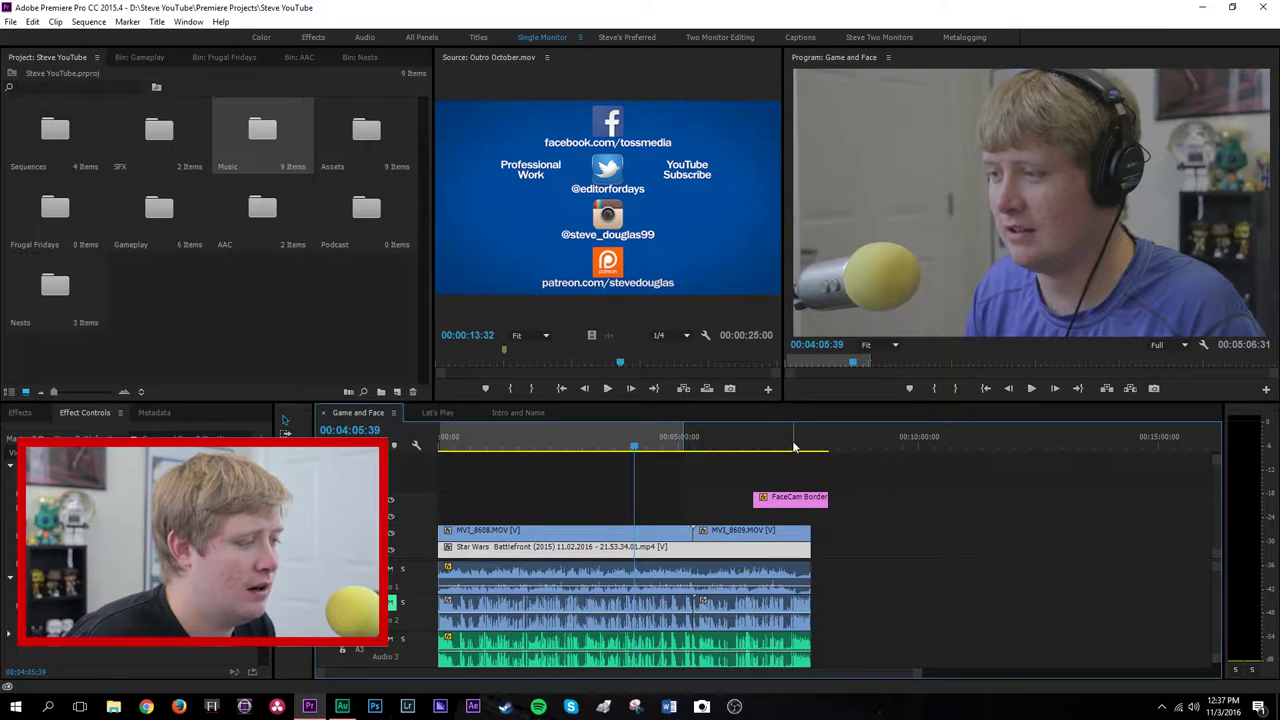
left_click(651, 447)
left_click(721, 447)
left_click(763, 448)
left_click(803, 450)
left_click_drag(803, 450, 820, 452)
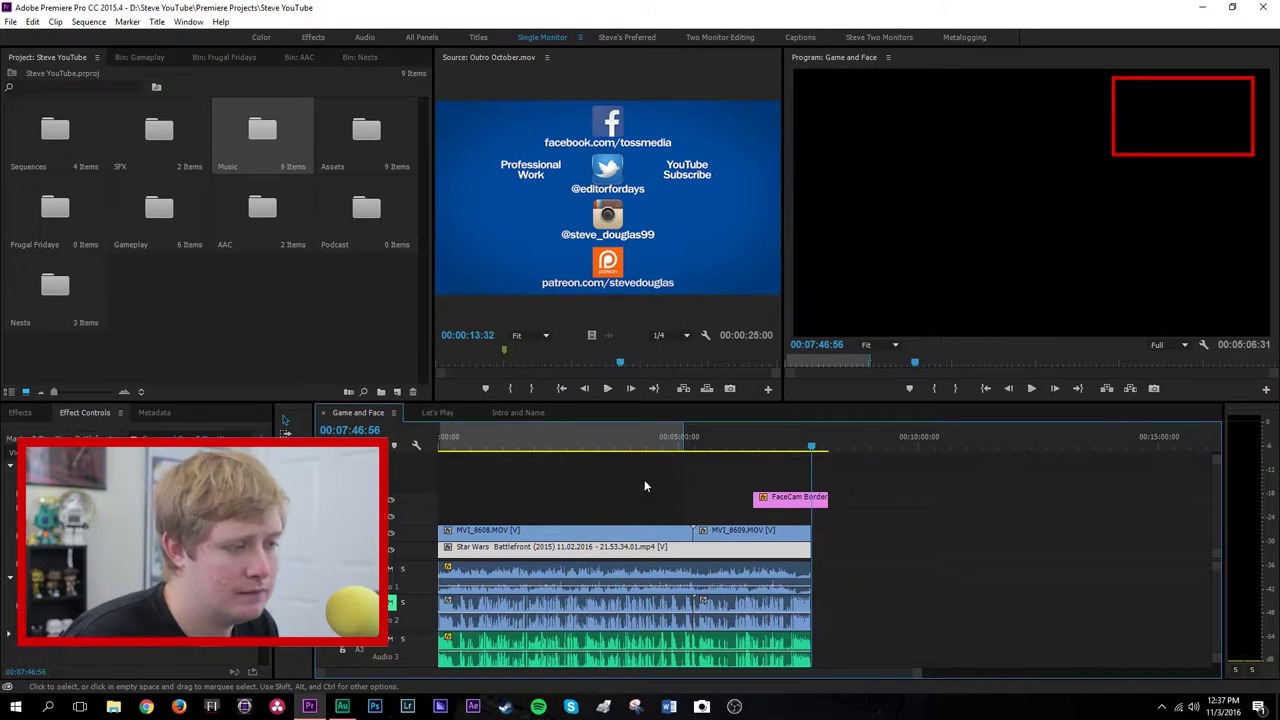
Show the Let's Play sequence with its whole length fitted in the timeline and save the project
left_click(438, 413)
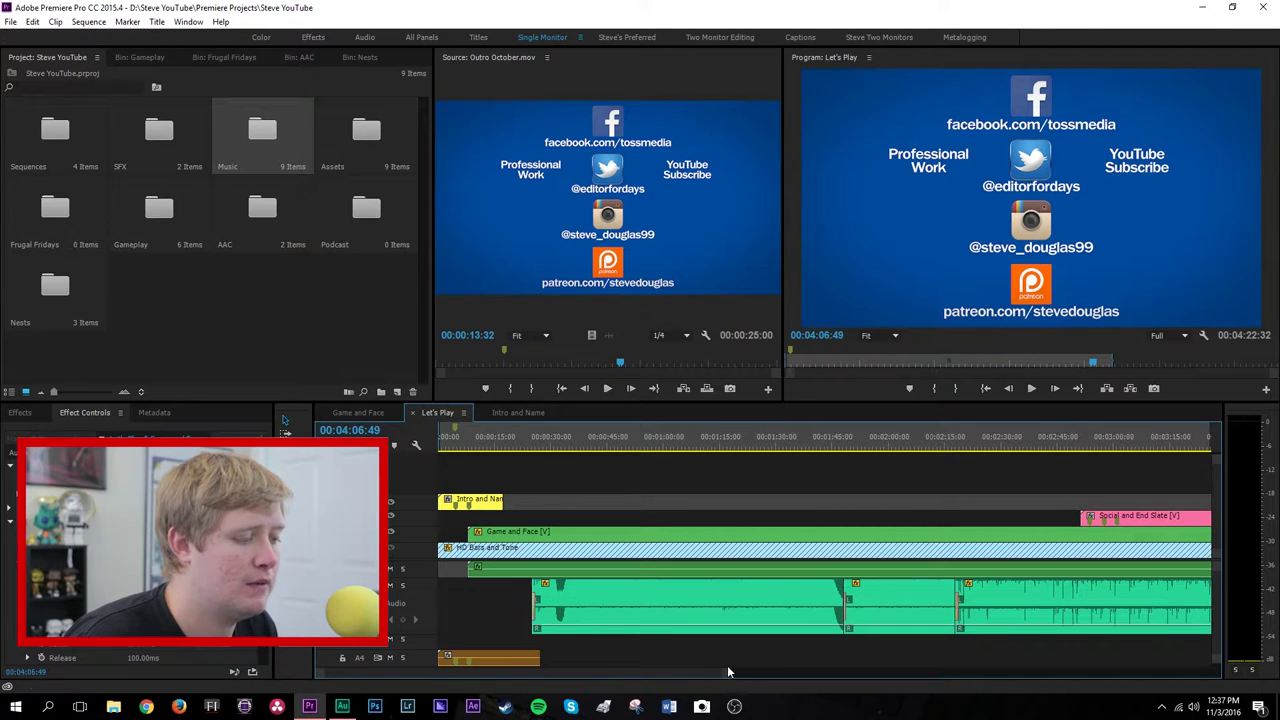
left_click_drag(724, 678, 872, 672)
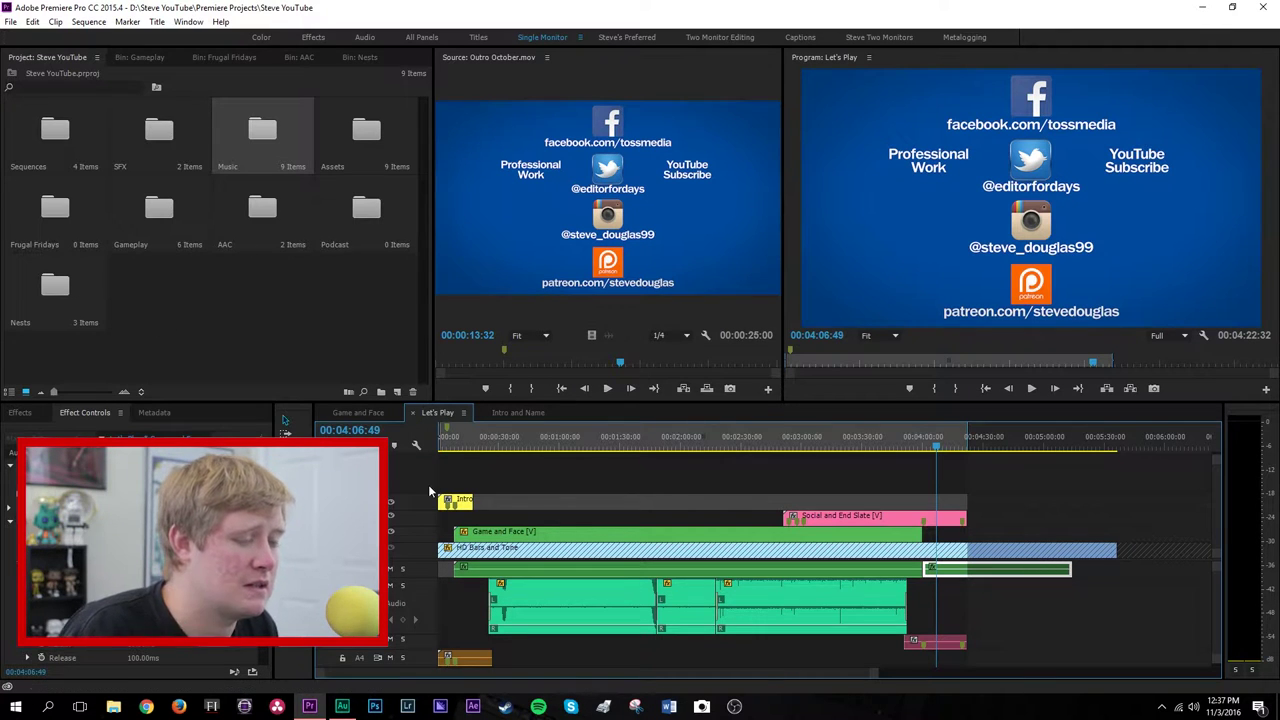
key("ctrl+s")
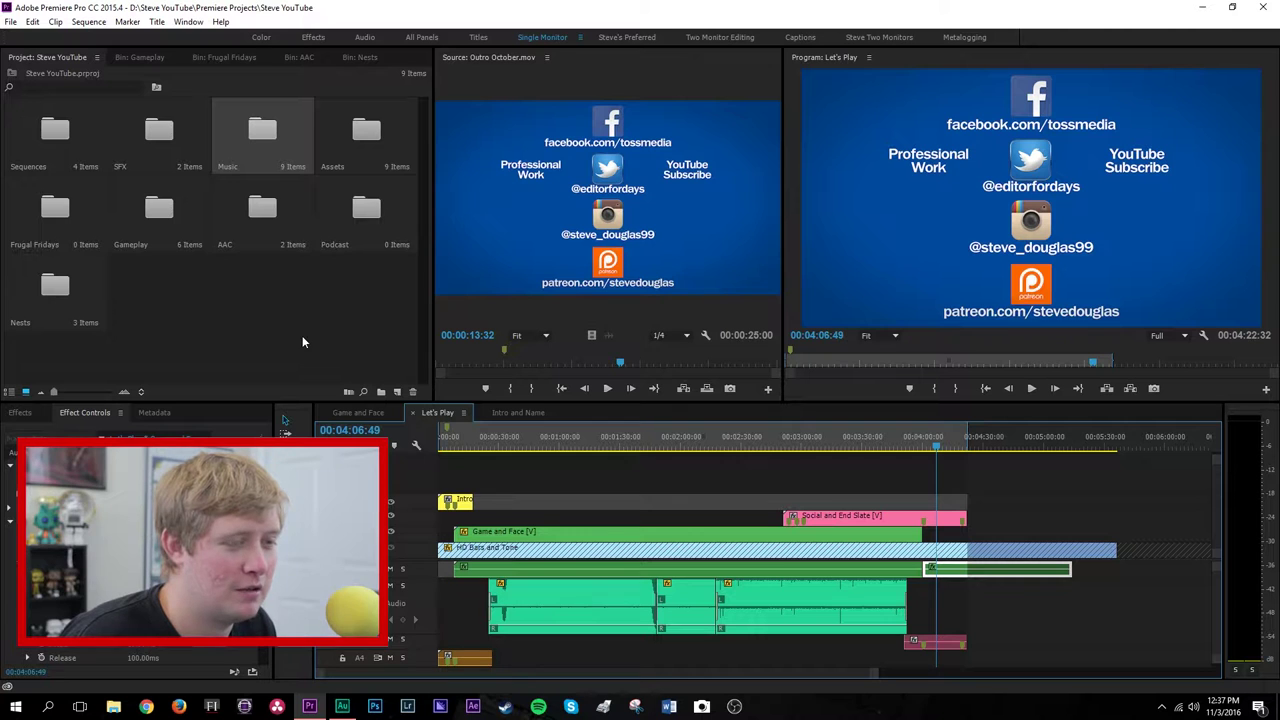
Open the Editor Fridays sequence from the Sequences bin and fit its full length in the timeline
left_click(176, 297)
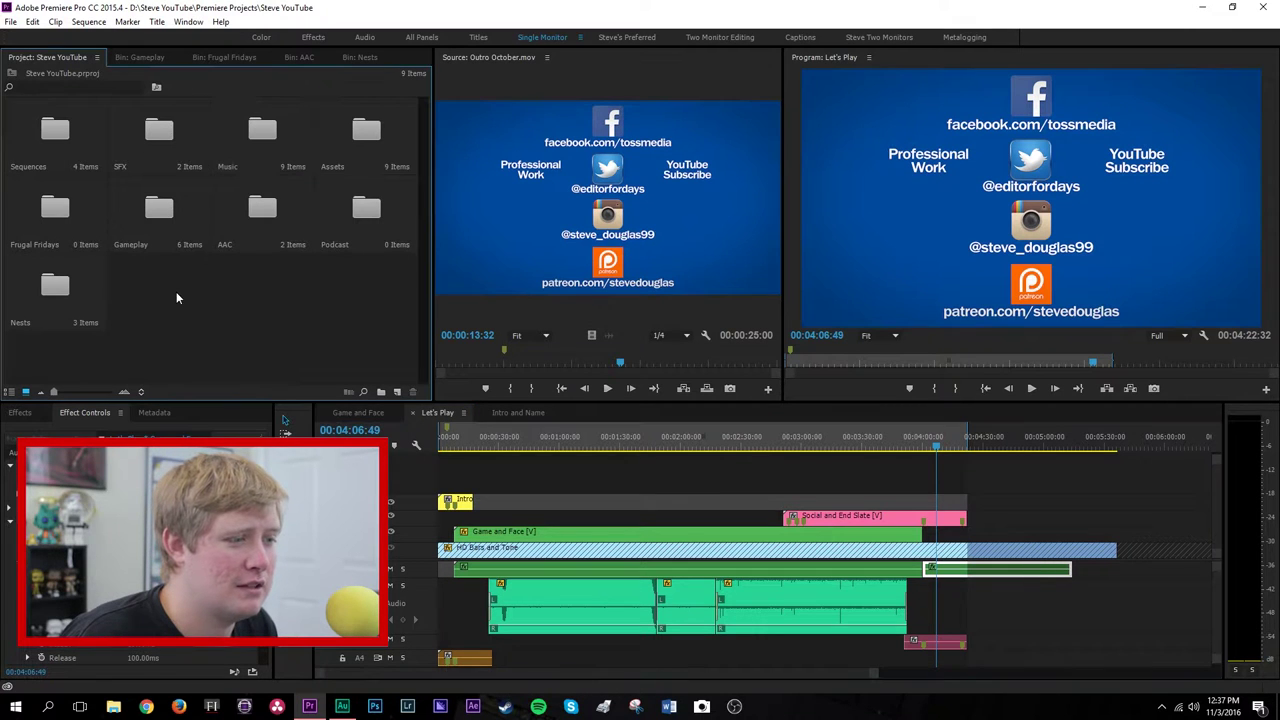
double_click(46, 140)
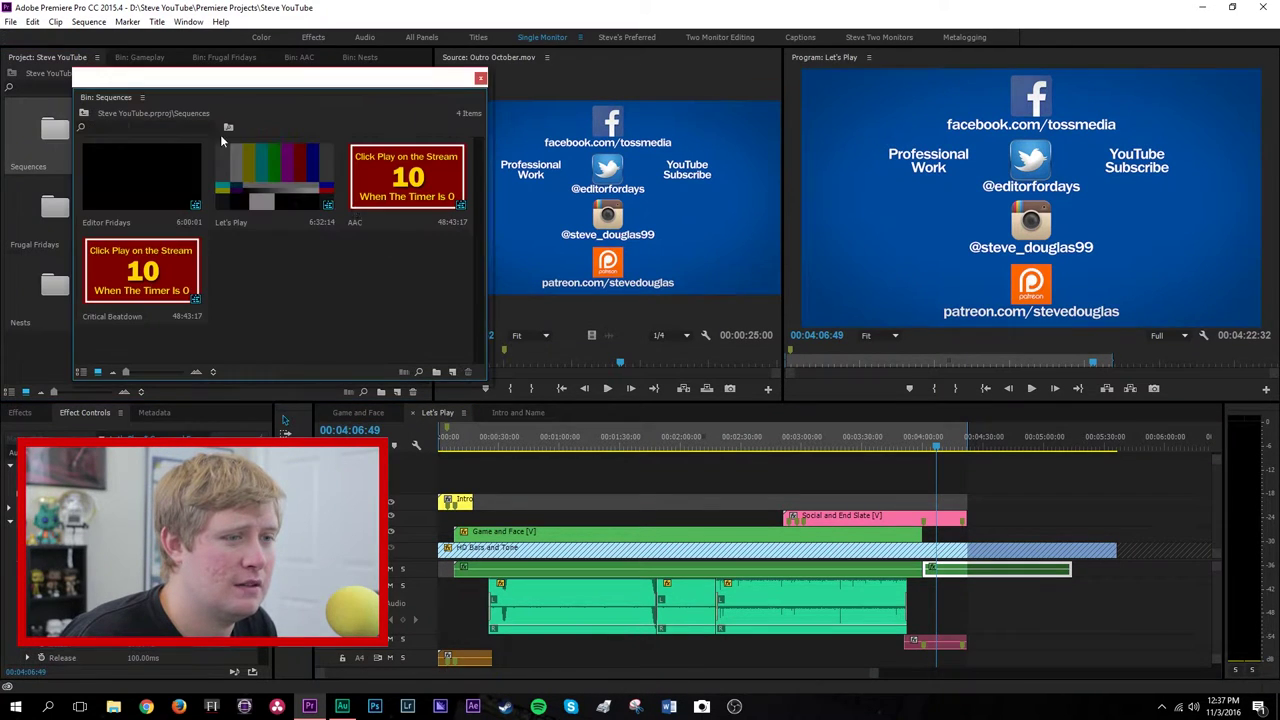
double_click(141, 174)
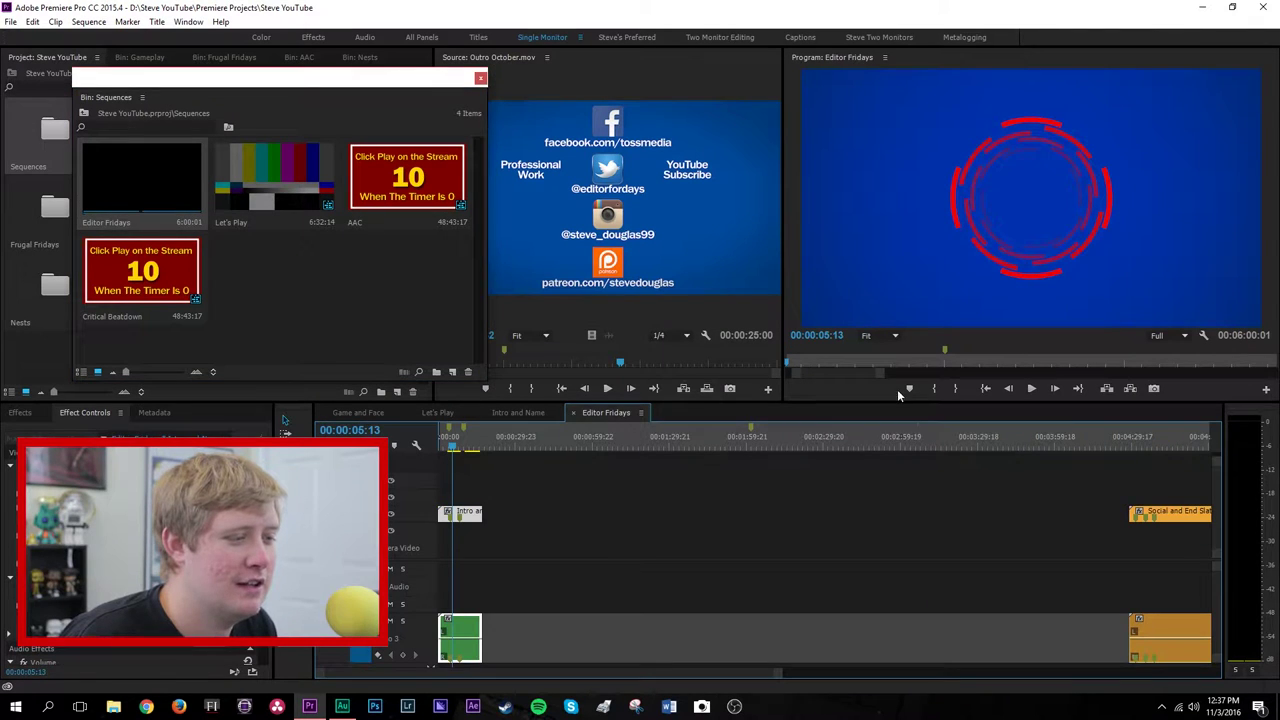
left_click_drag(781, 673, 960, 671)
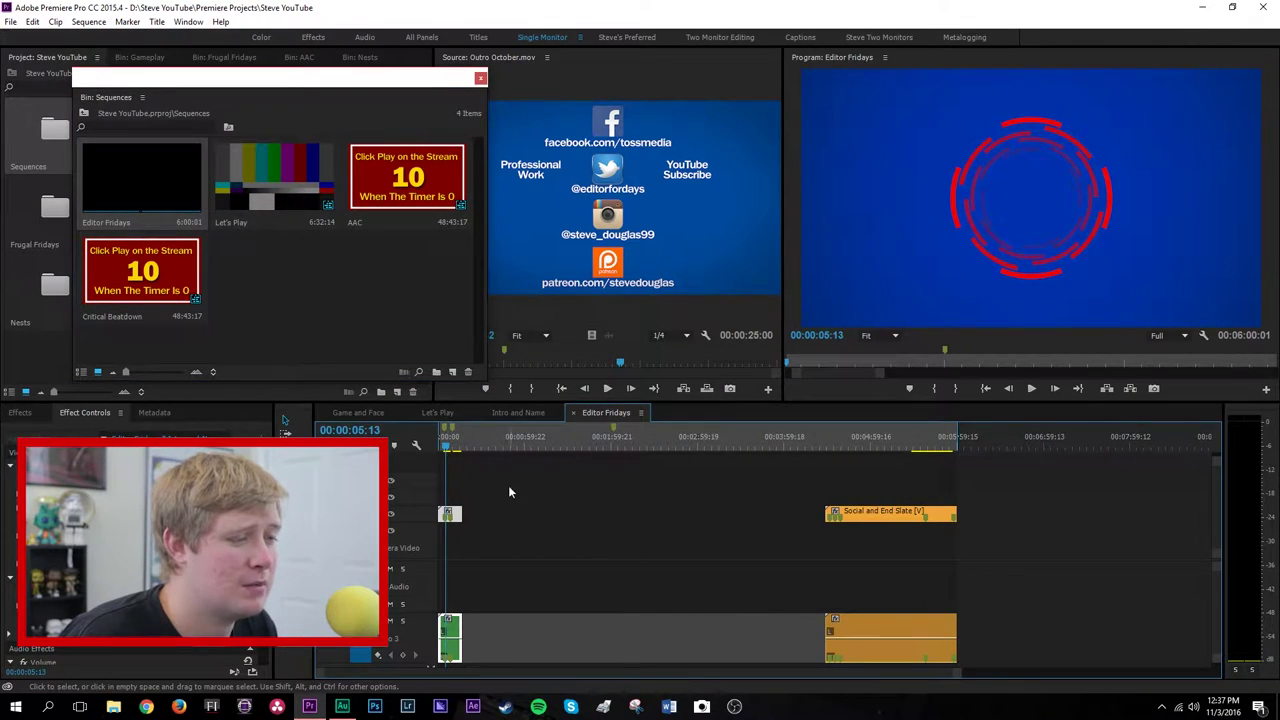
Preview the Editor Fridays intro from the start and the Social and End Slate clip at several points
left_click_drag(478, 445, 584, 444)
key("Home")
key("space")
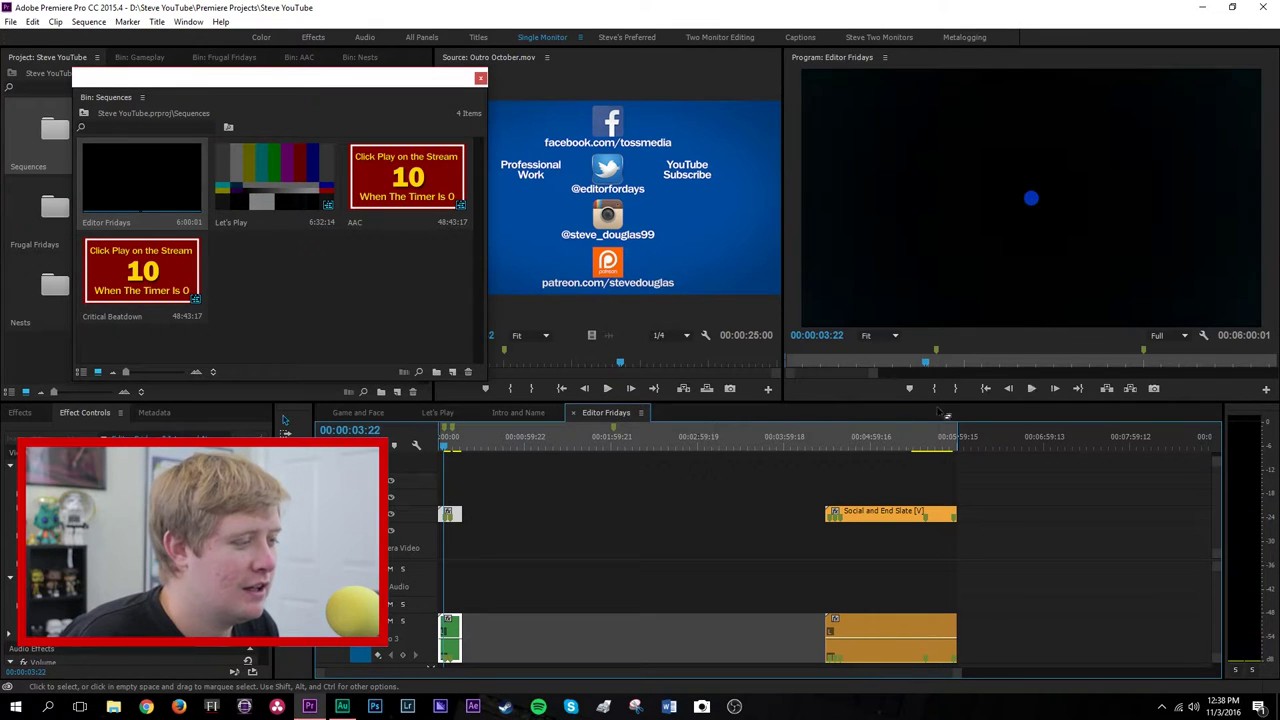
left_click(832, 442)
key("space")
left_click(898, 440)
key("space")
left_click(928, 448)
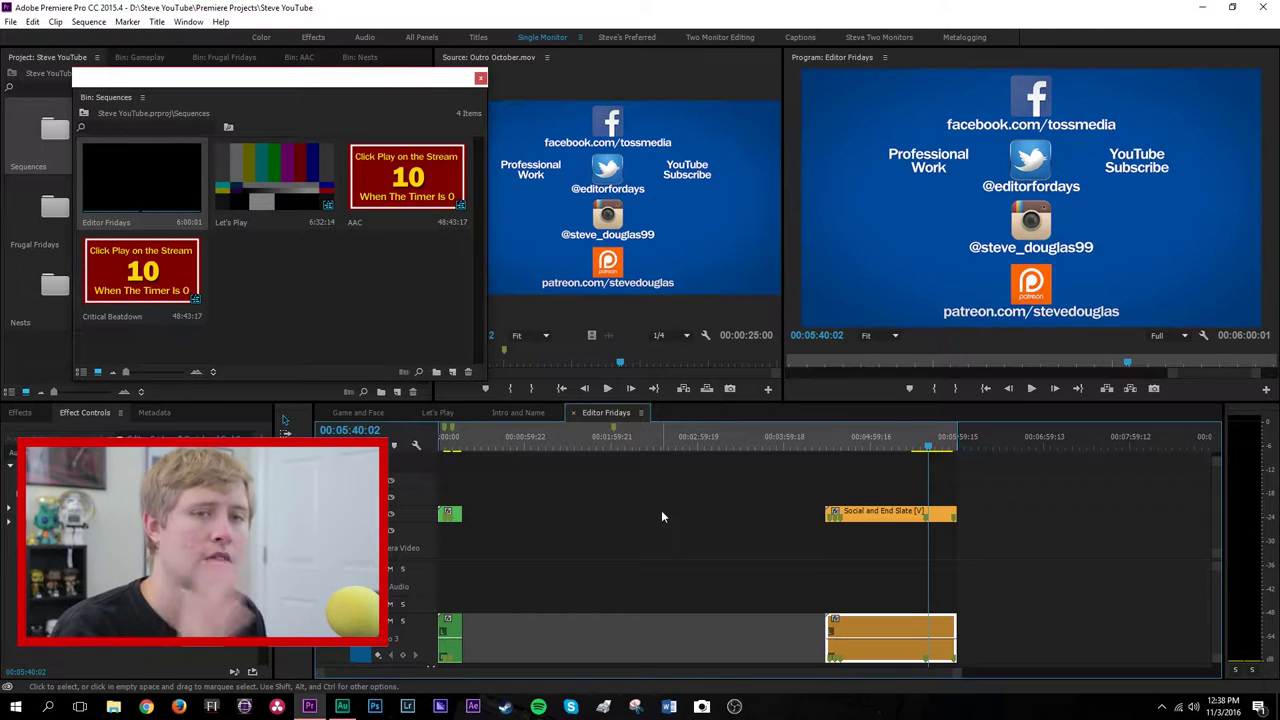
Check the Let's Play sequence at the camera footage and at the Intro and Name clip
left_click(452, 412)
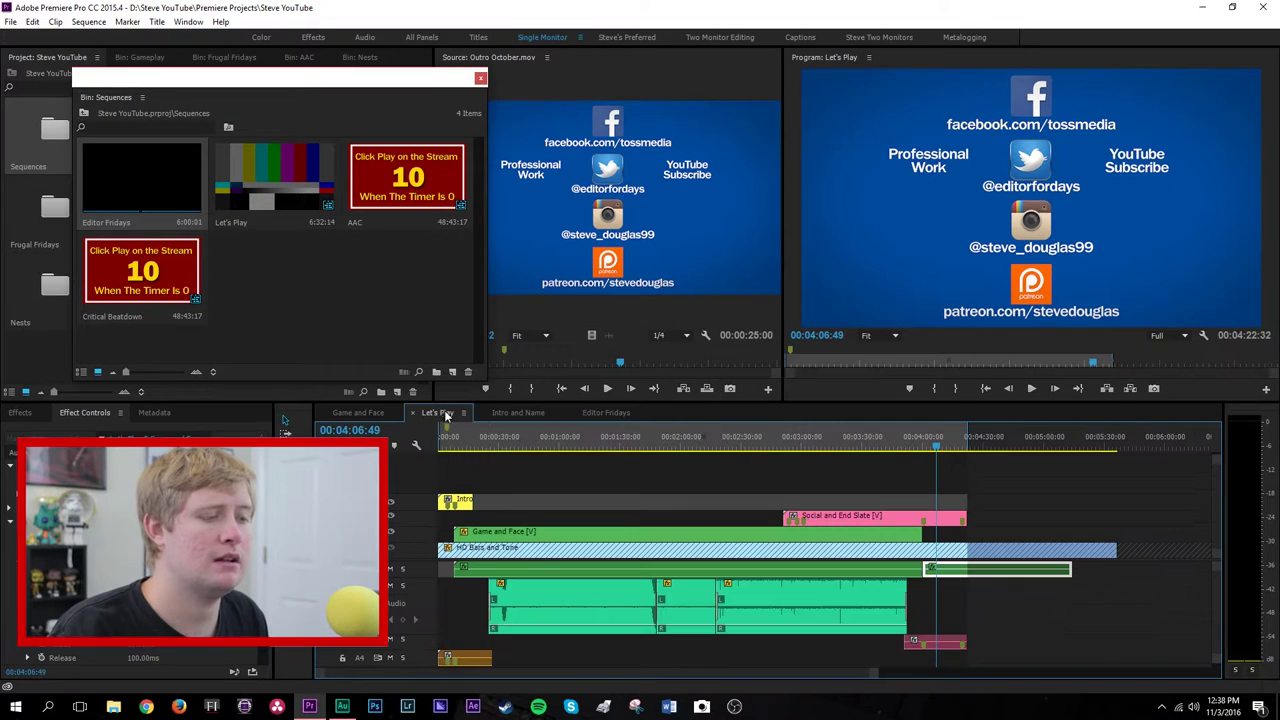
left_click(515, 448)
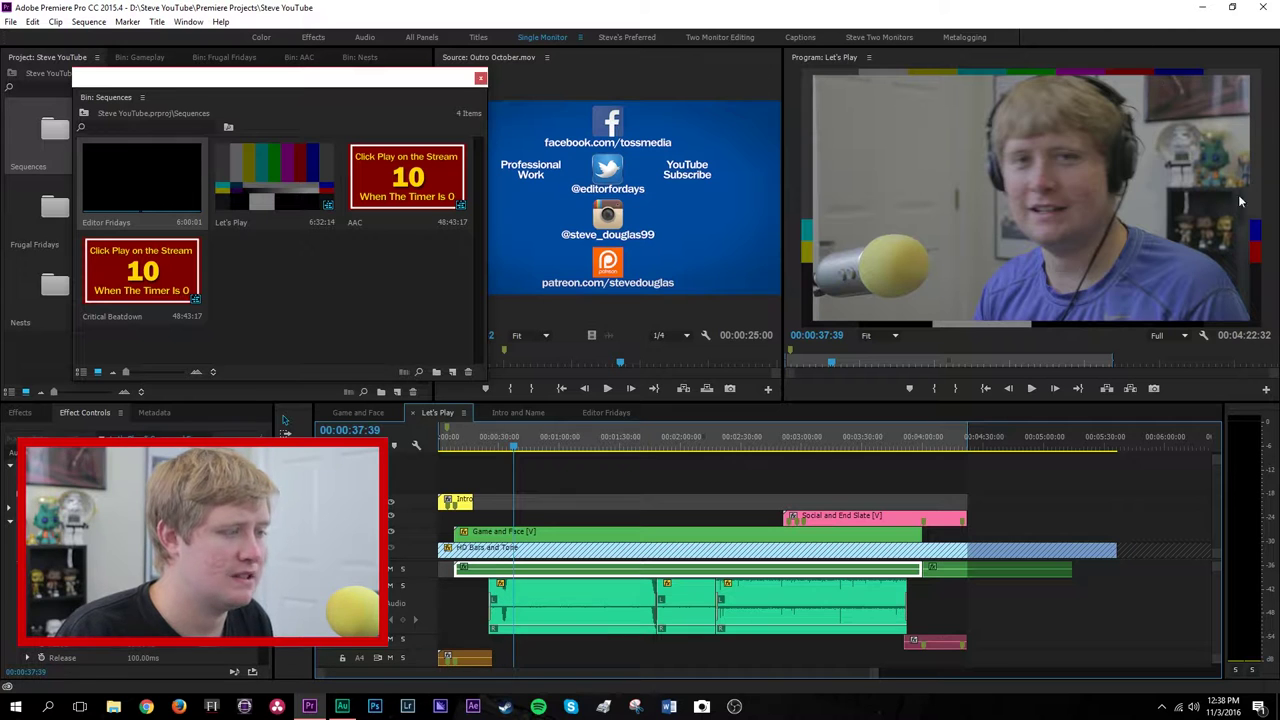
left_click(458, 445)
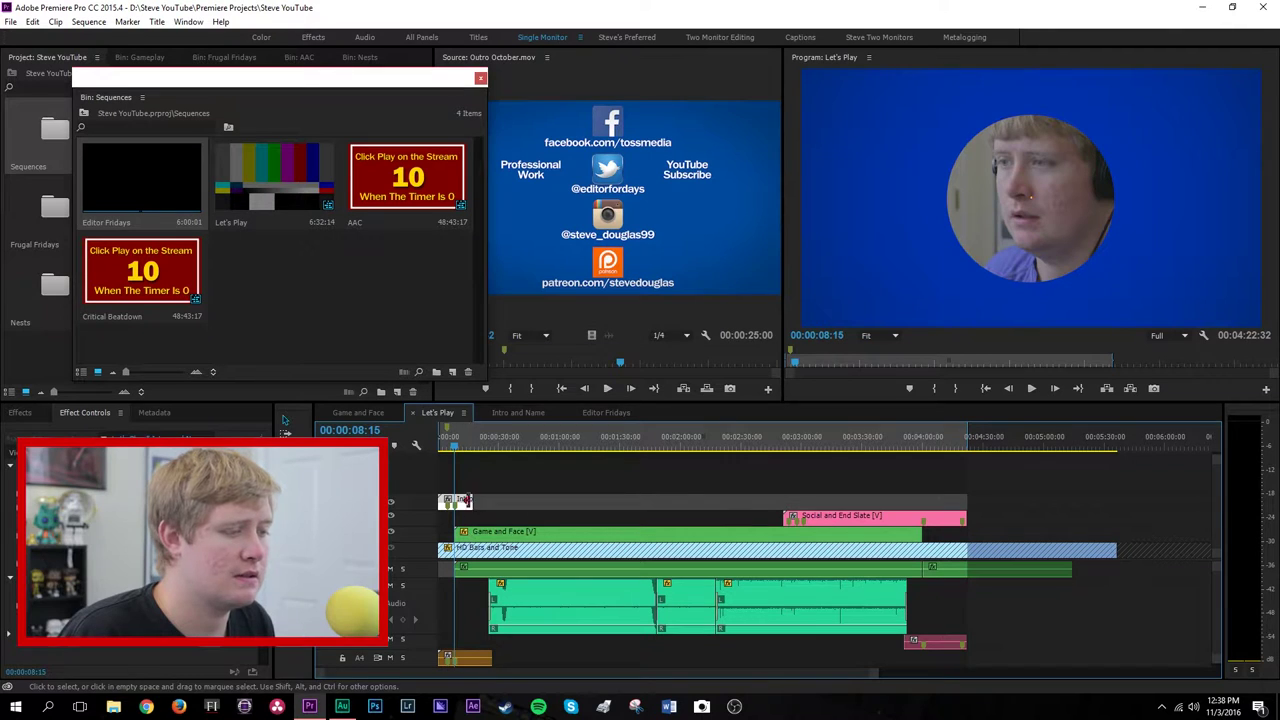
Close the floating Sequences bin, display the Nests bin, and scrub through the Intro and Name sequence
left_click(480, 78)
left_click(360, 58)
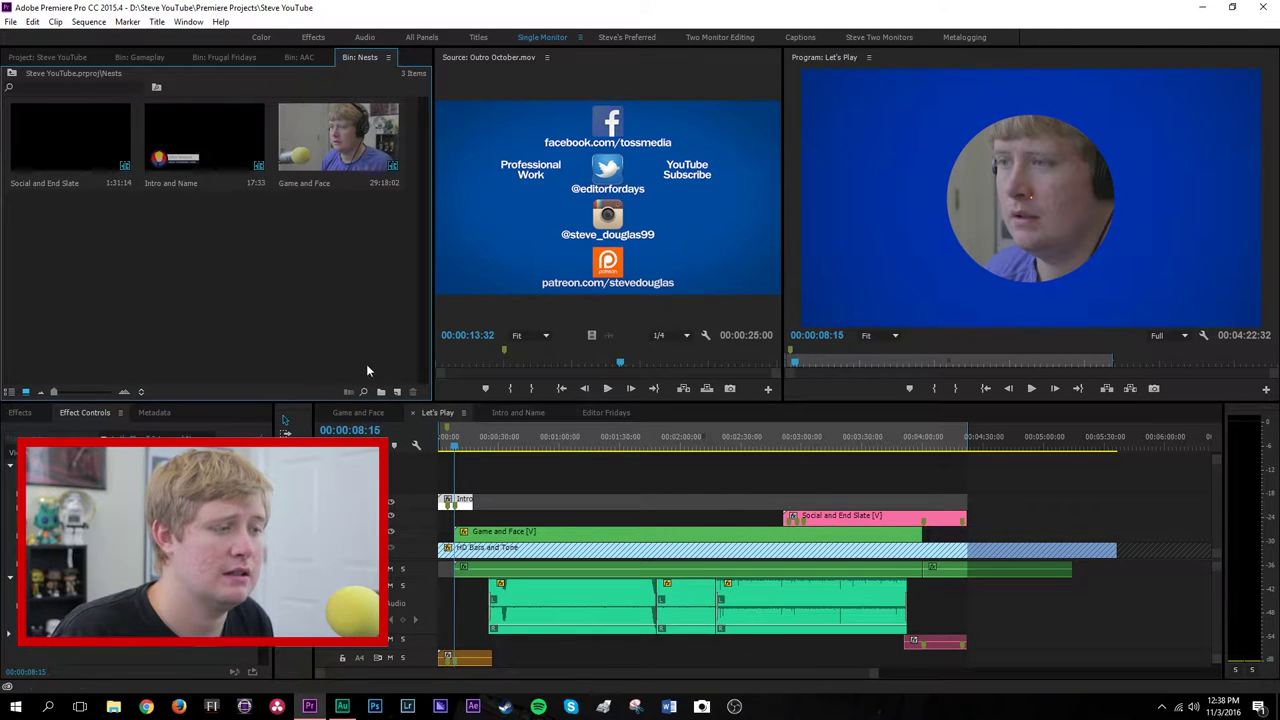
left_click(522, 414)
left_click_drag(470, 446, 633, 443)
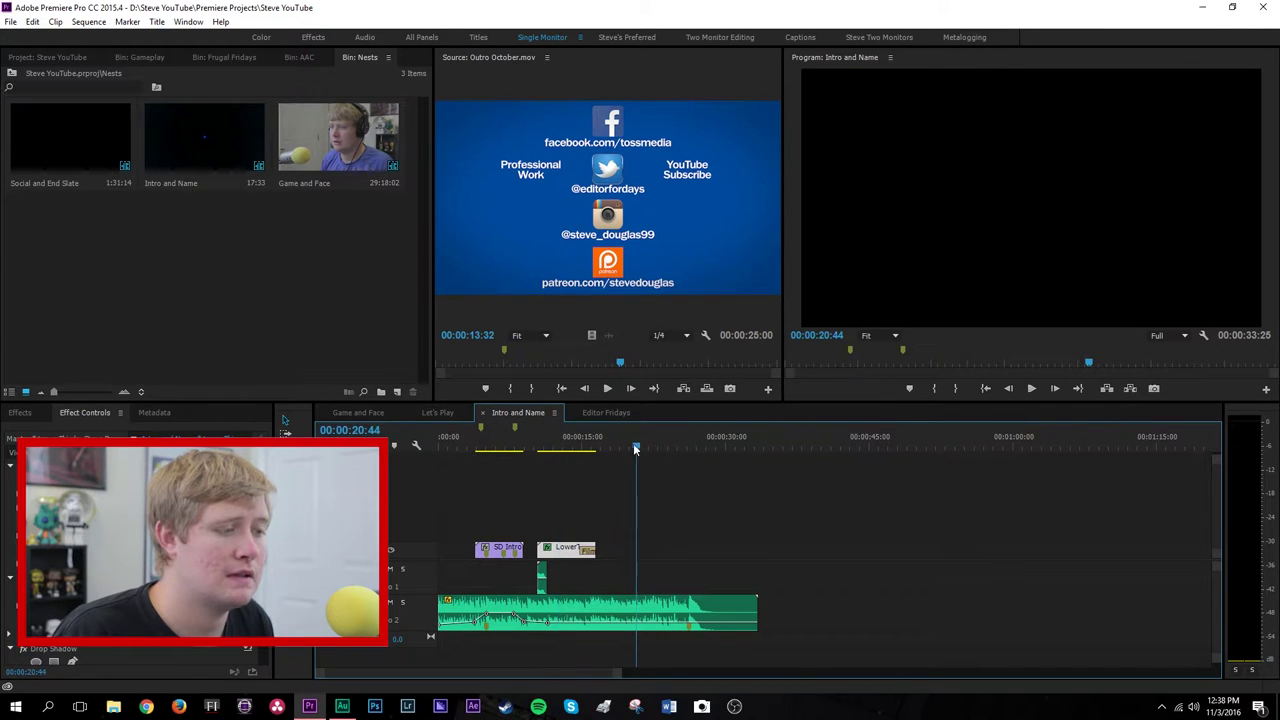
Compare the Editor Fridays, Intro and Name, Let's Play and Game and Face sequences in the timeline
left_click(584, 418)
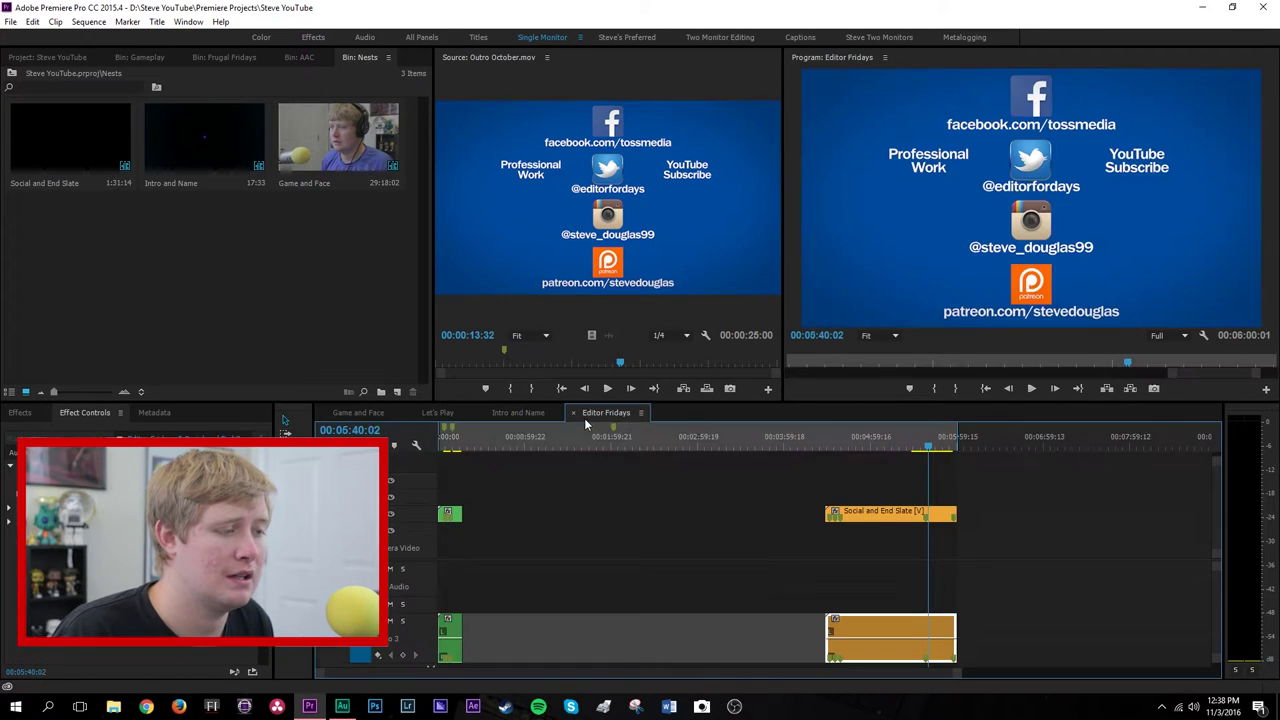
left_click(512, 416)
left_click(442, 412)
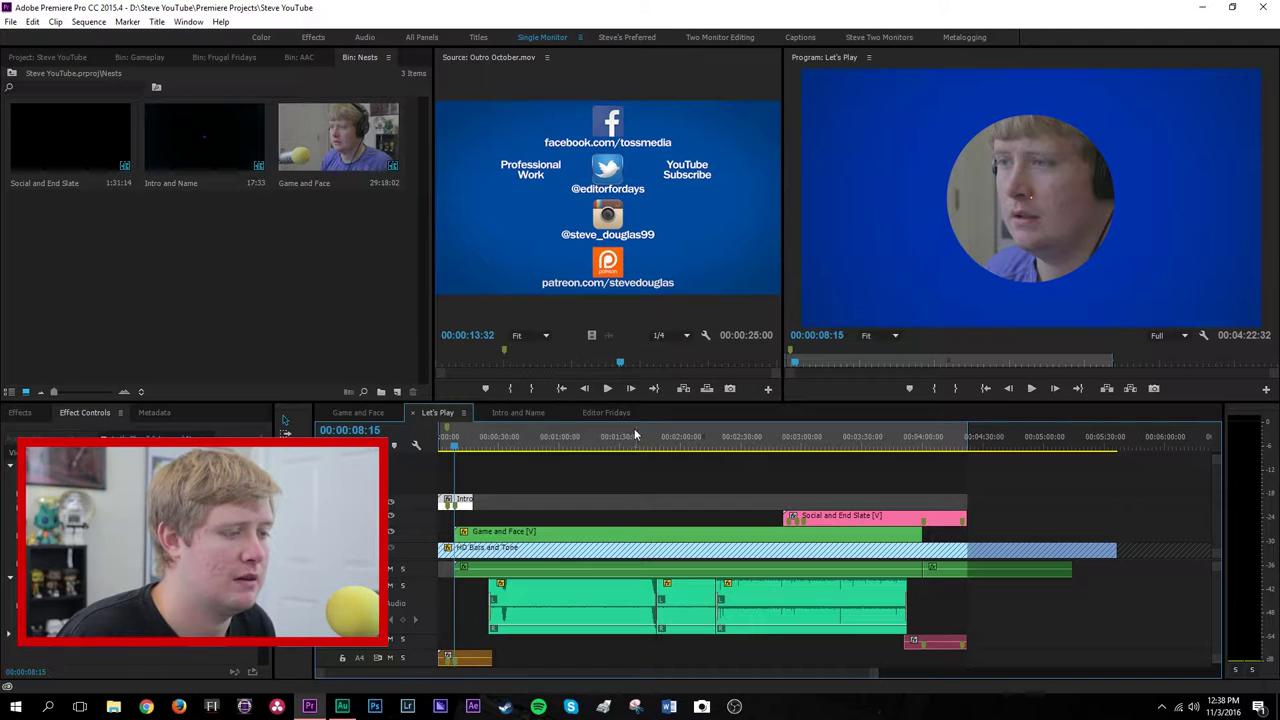
left_click(530, 413)
left_click(606, 412)
left_click(520, 412)
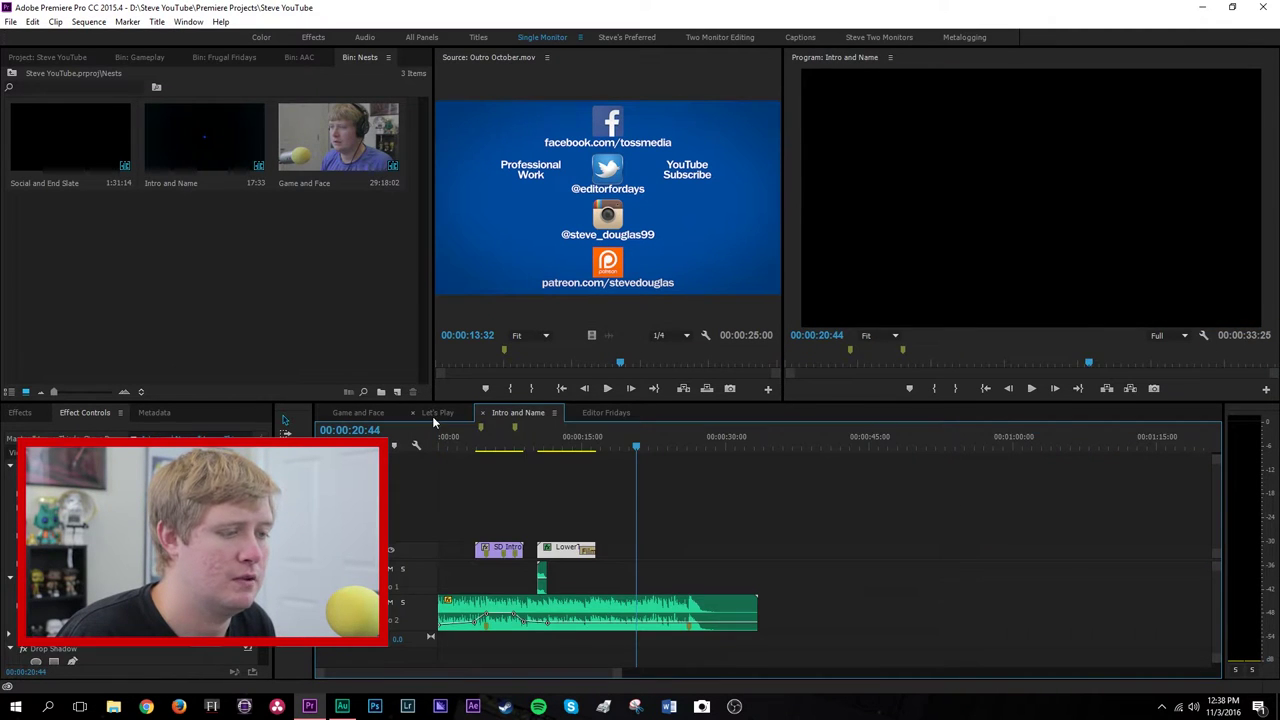
left_click(436, 413)
left_click(352, 413)
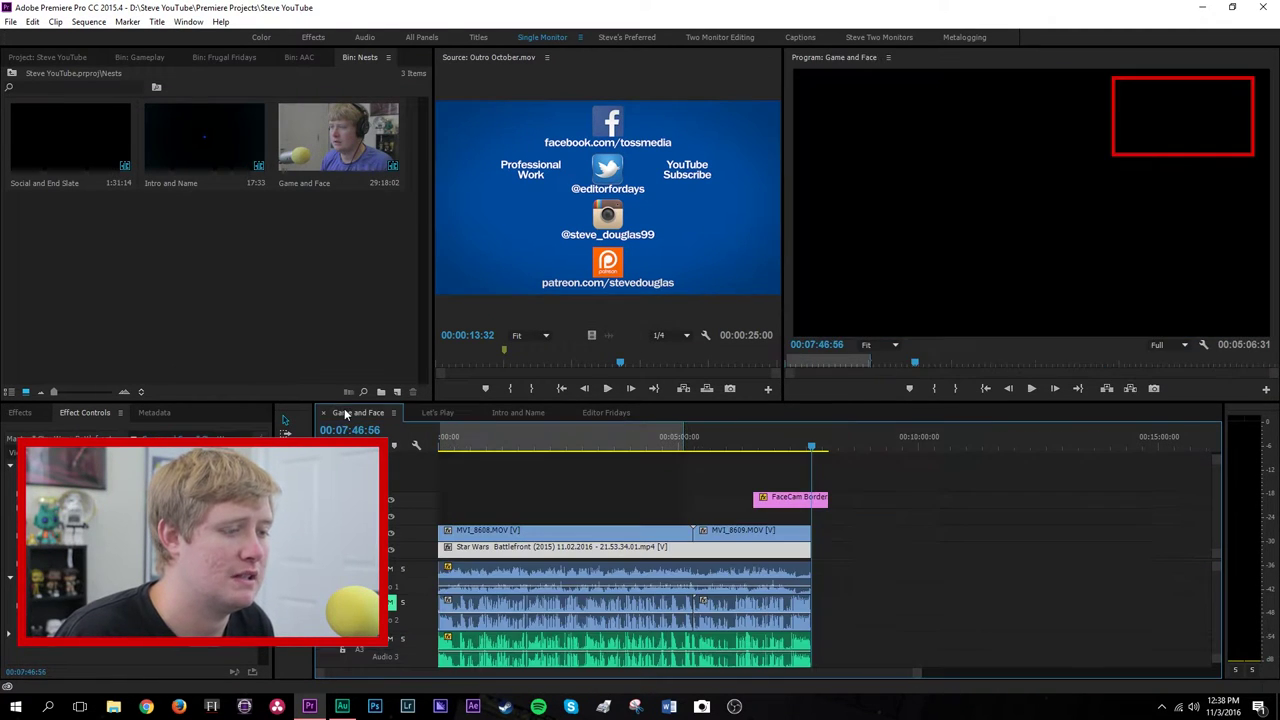
Preview the Let's Play sequence within the Game and Face nest and at the opening of the intro nest
left_click(437, 413)
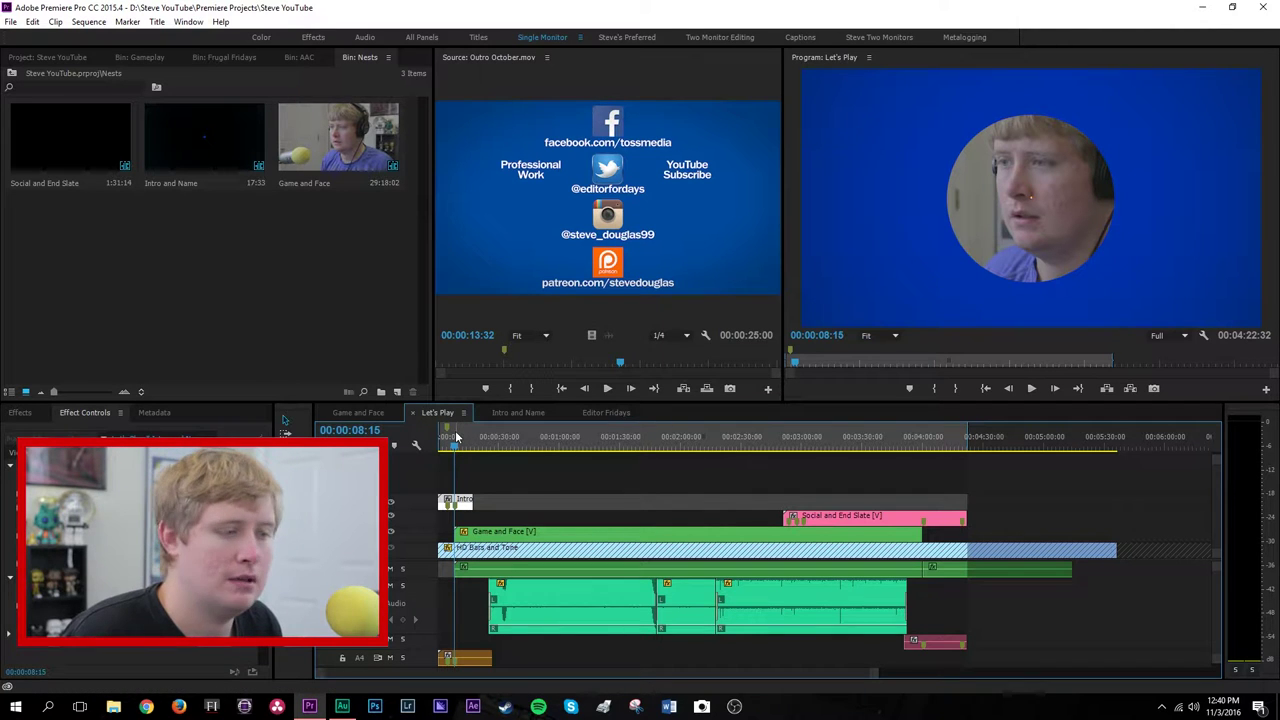
left_click(544, 447)
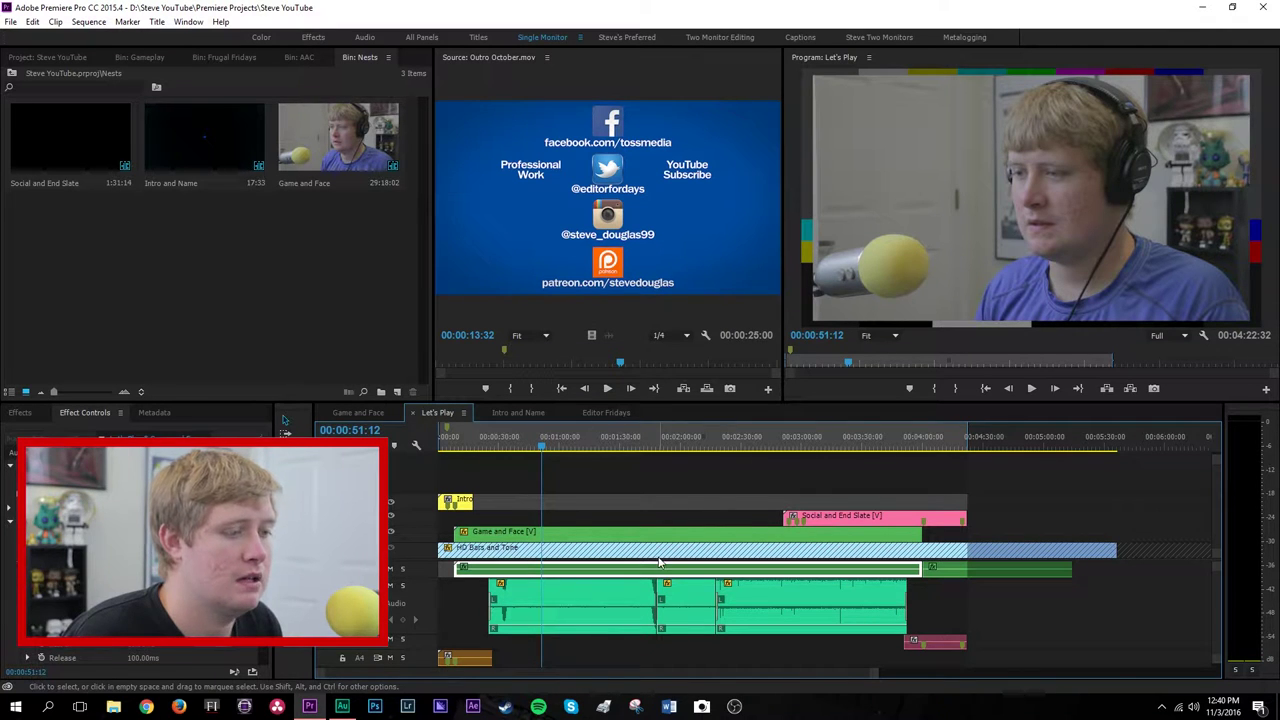
left_click(446, 448)
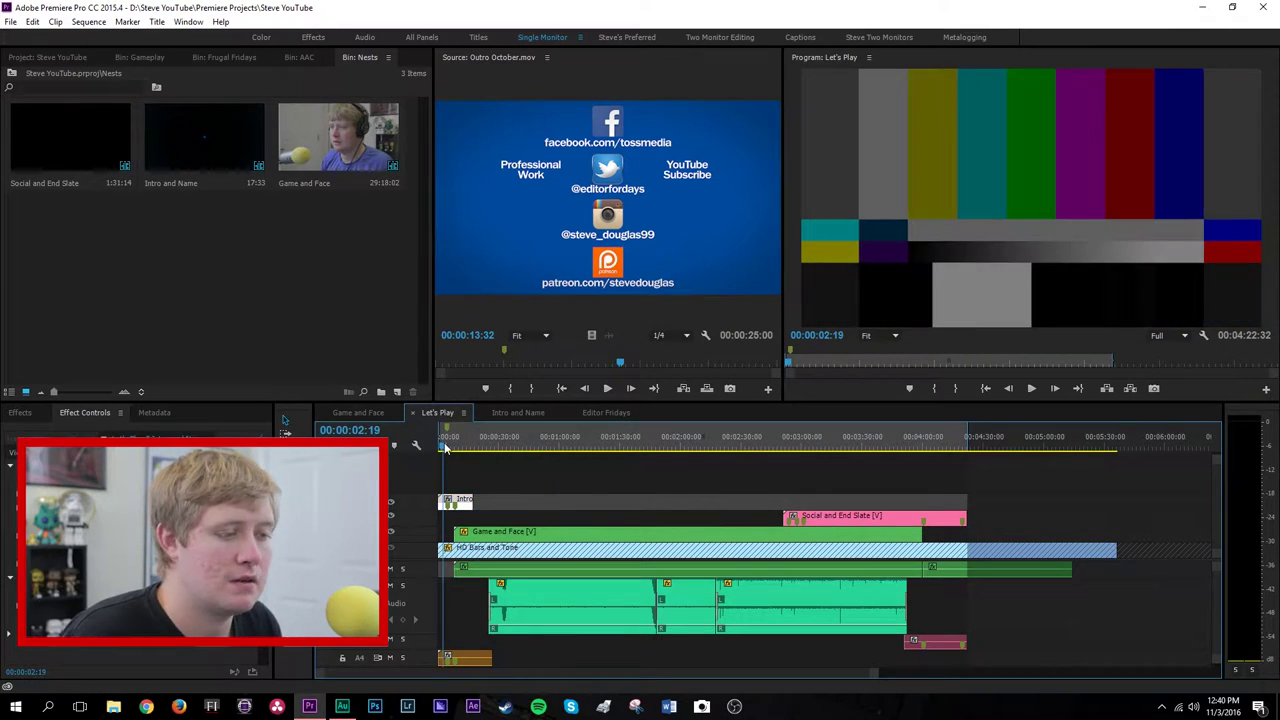
left_click_drag(446, 448, 450, 453)
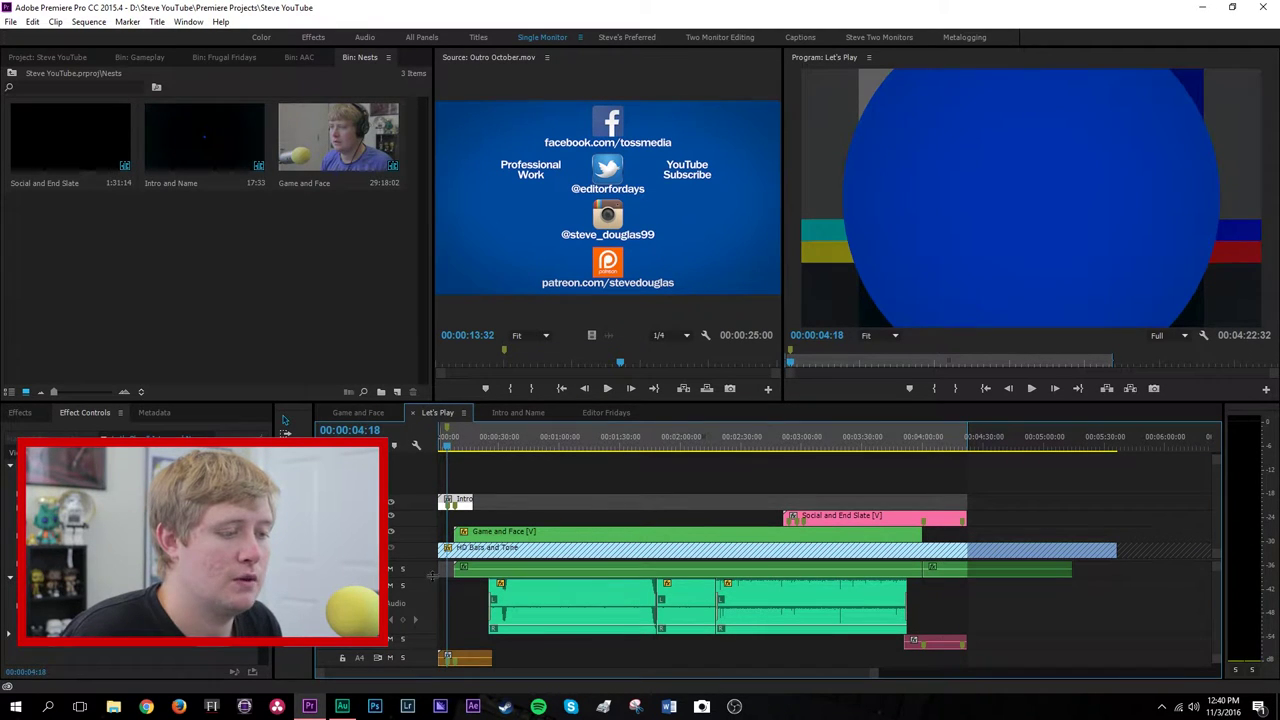
In Game and Face, move the FaceCam Border clip down one track to directly after the footage and delete the emptied video track
left_click(380, 412)
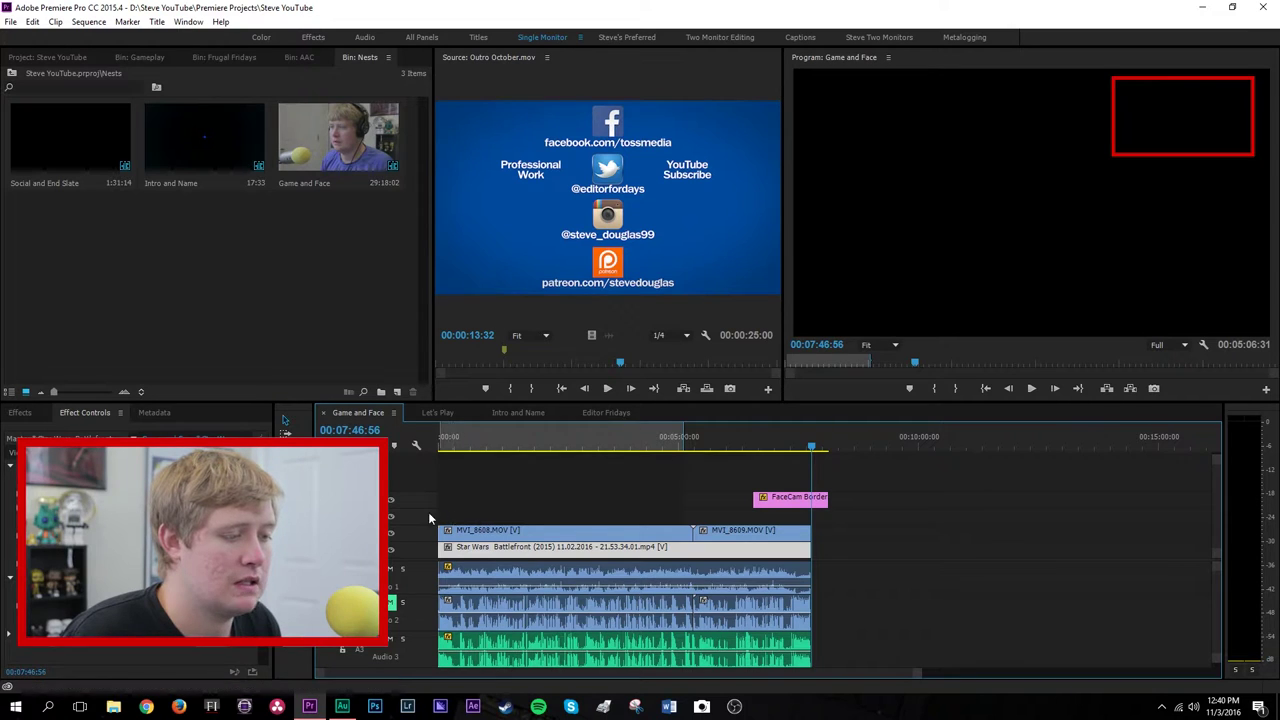
left_click_drag(777, 498, 777, 518)
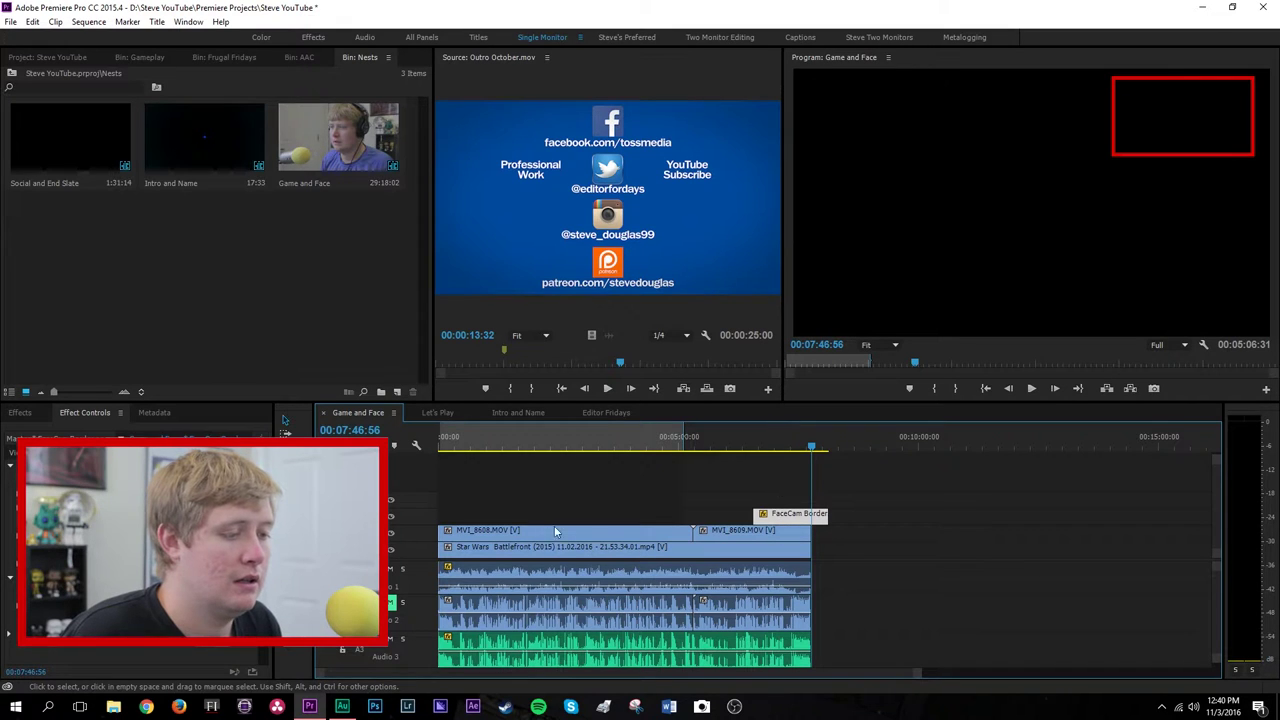
right_click(428, 498)
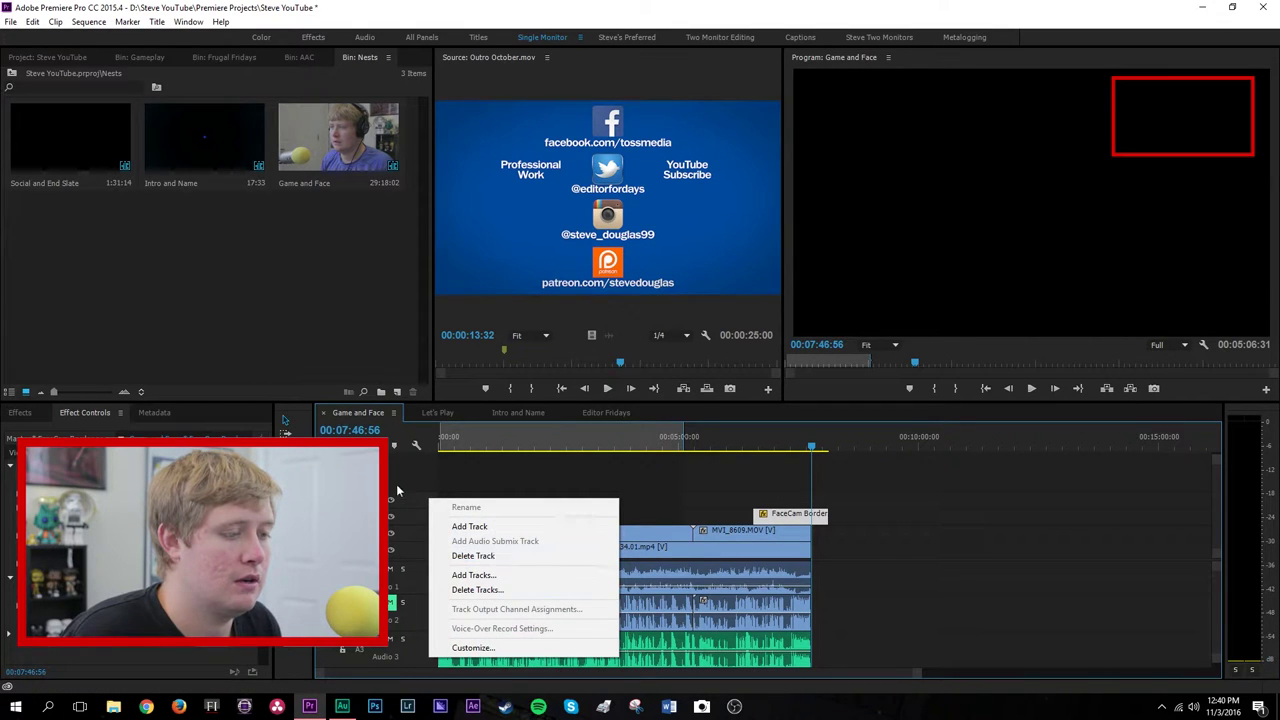
left_click(472, 556)
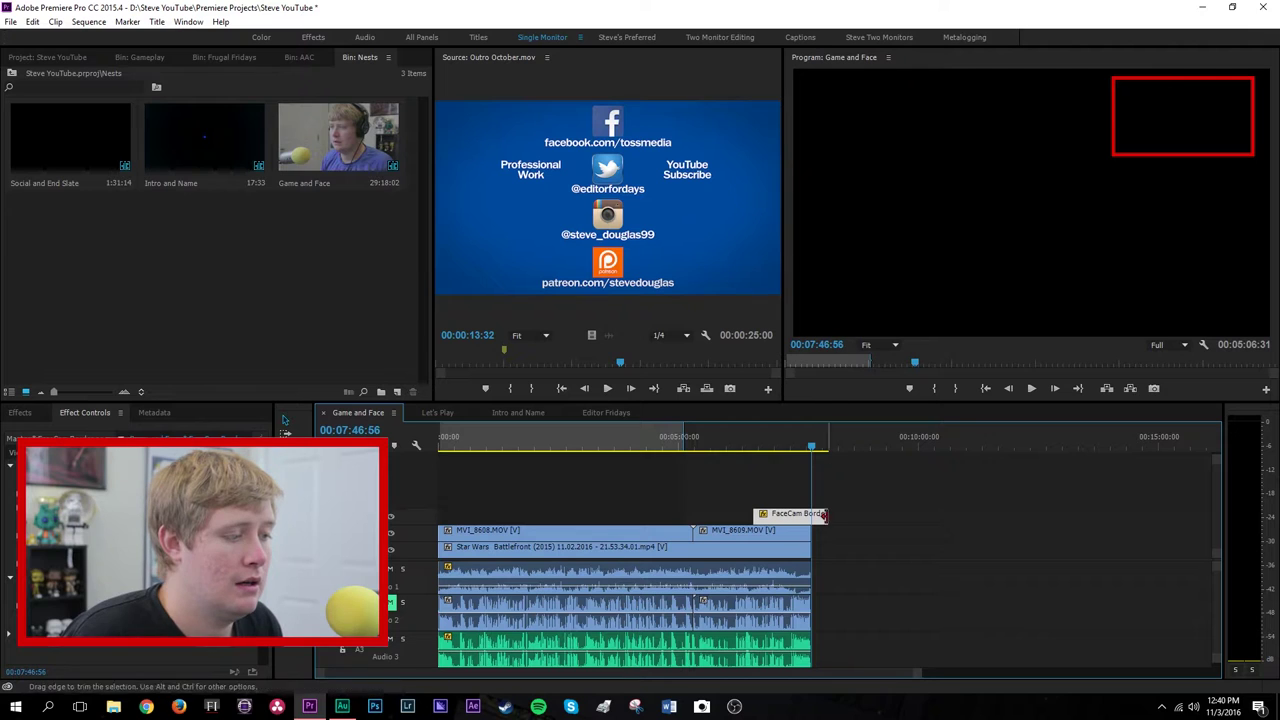
left_click_drag(762, 513, 876, 518)
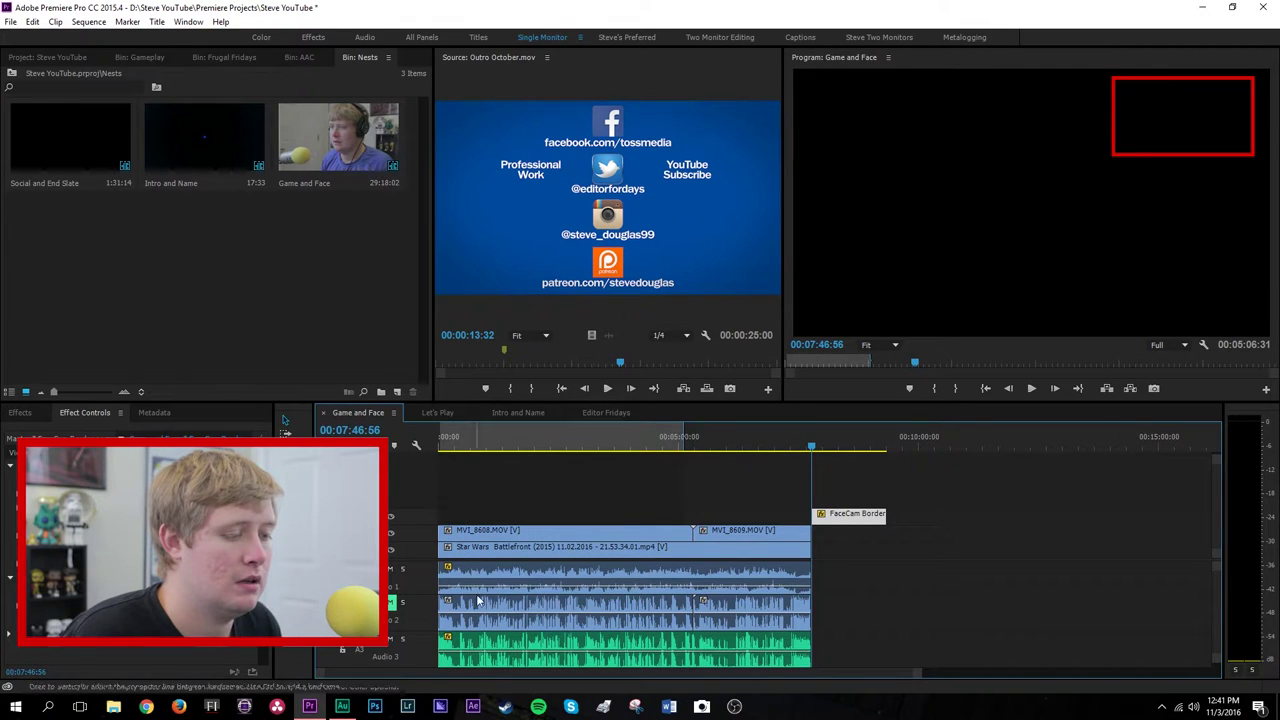
Compare Let's Play with its Intro and Name and Game and Face nests, and return the Let's Play playhead to the start
left_click(437, 412)
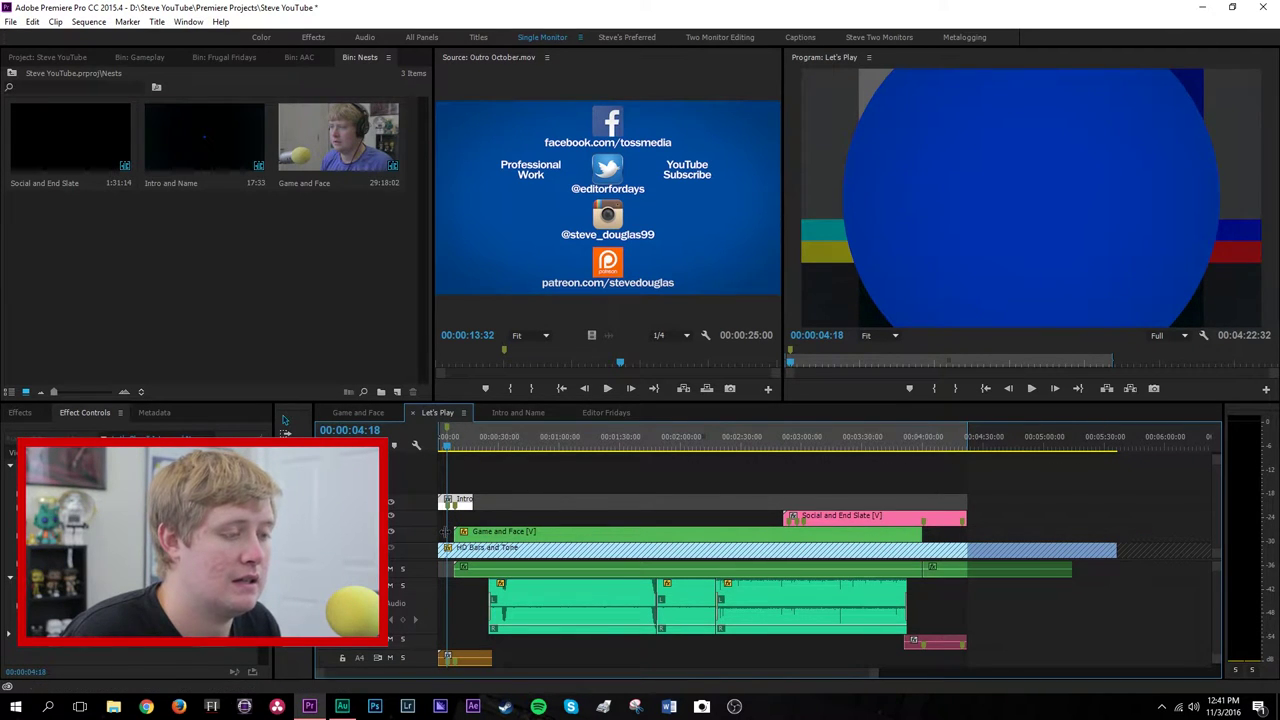
left_click_drag(449, 531, 455, 531)
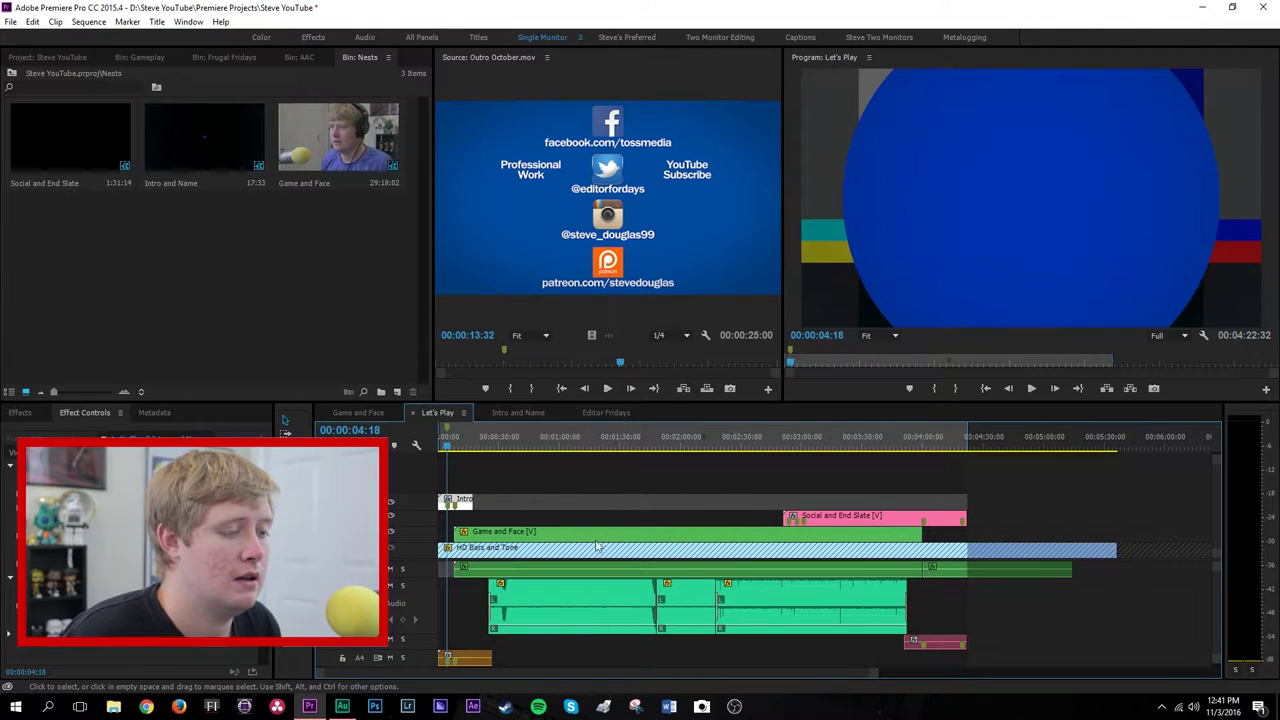
left_click(518, 413)
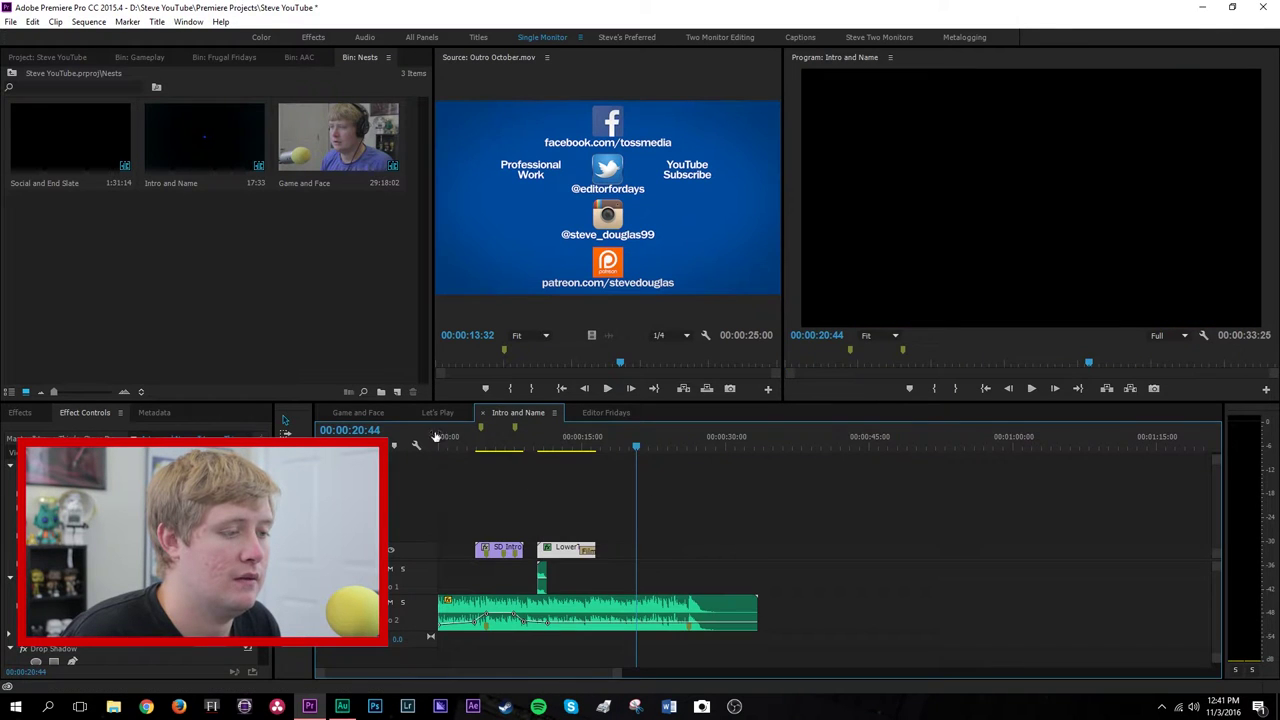
left_click(357, 412)
left_click(437, 412)
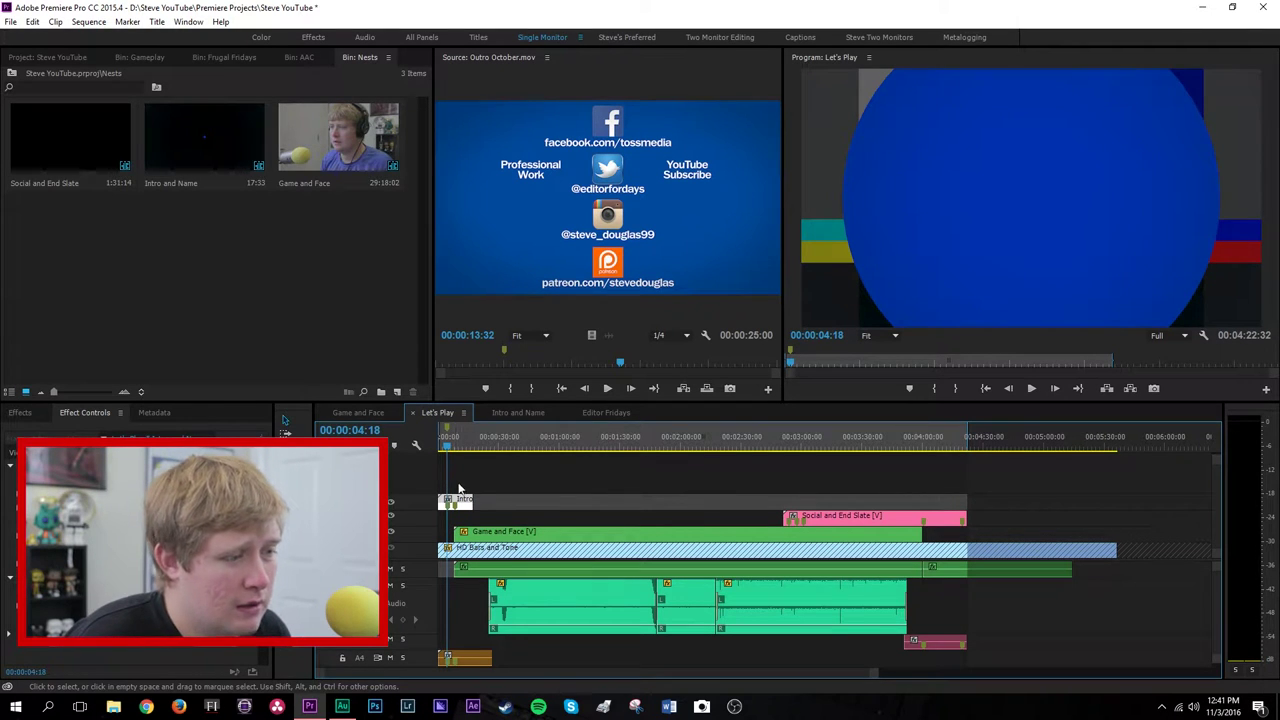
left_click_drag(447, 453, 436, 447)
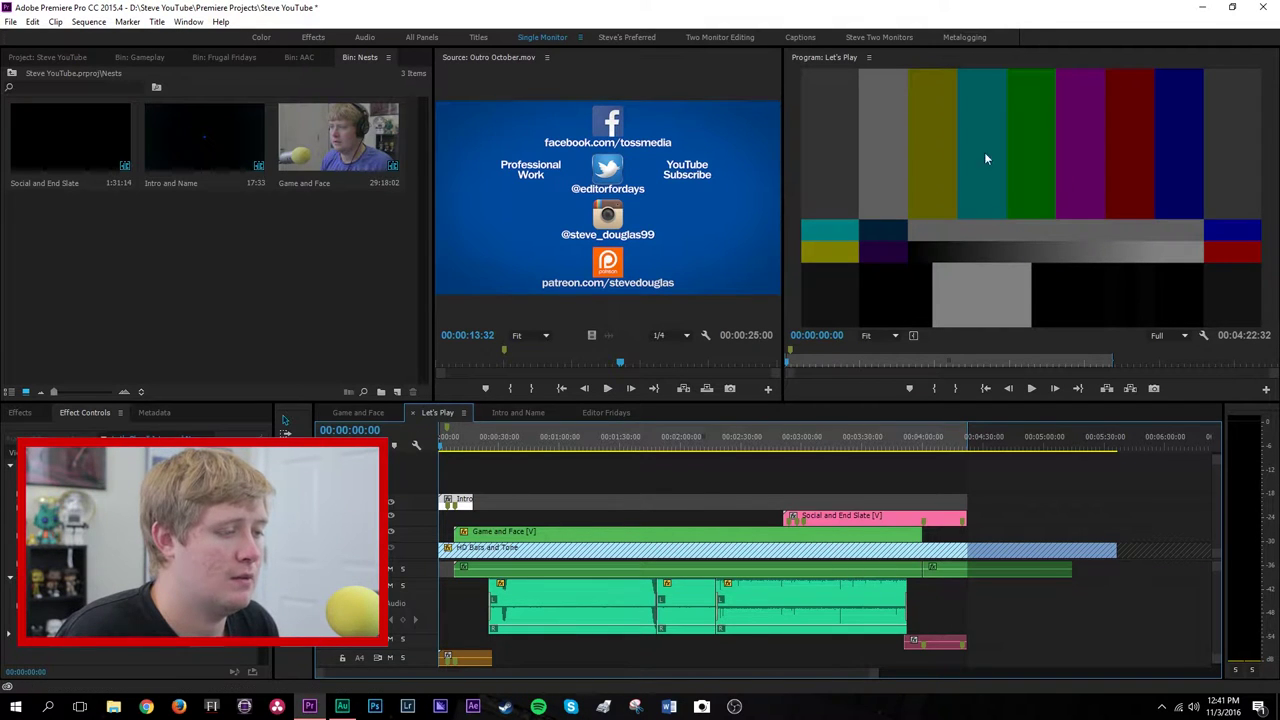
Compare the Game and Face clip and its audio in Let's Play with the contents of the Game and Face nest
left_click(518, 444)
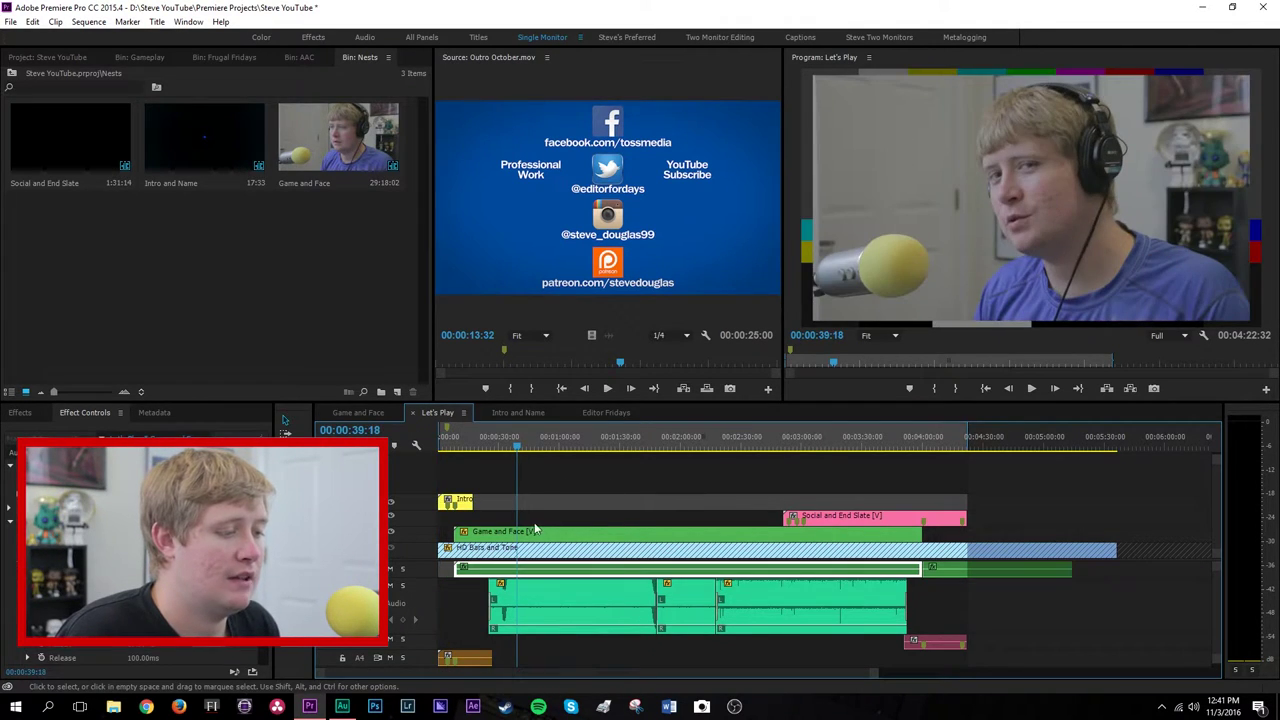
left_click(520, 536)
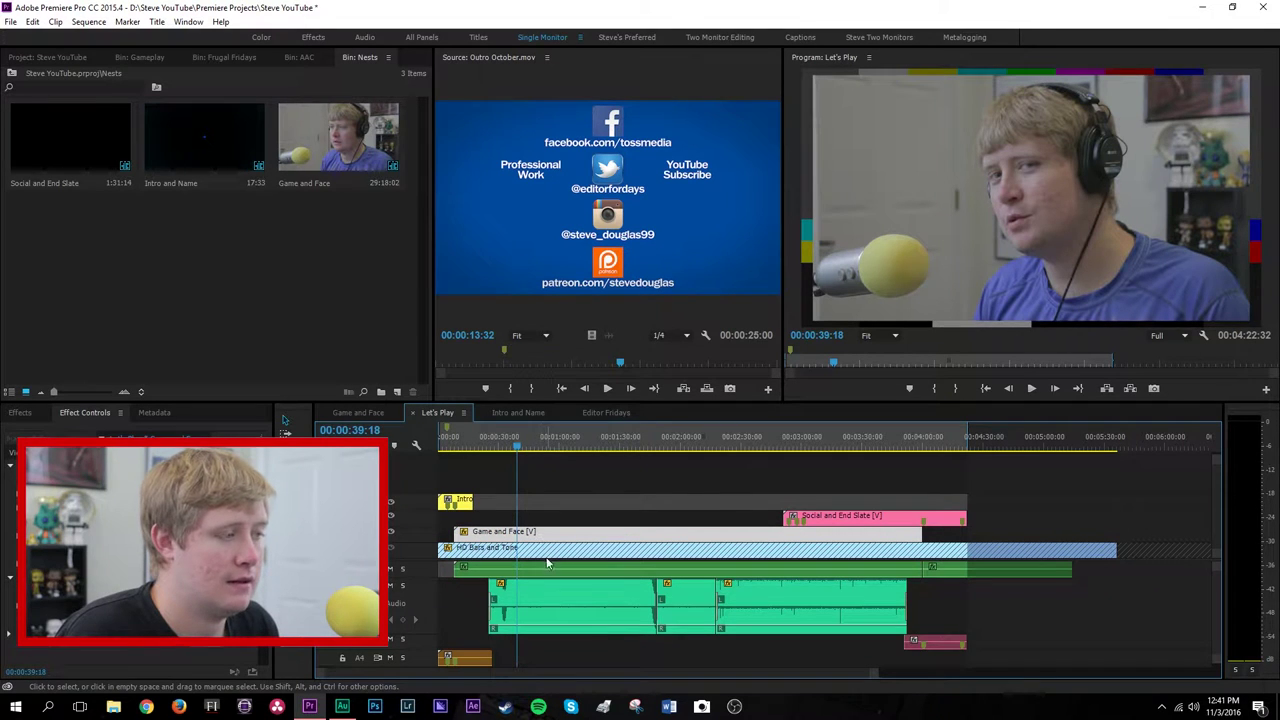
left_click(529, 572)
left_click(536, 534)
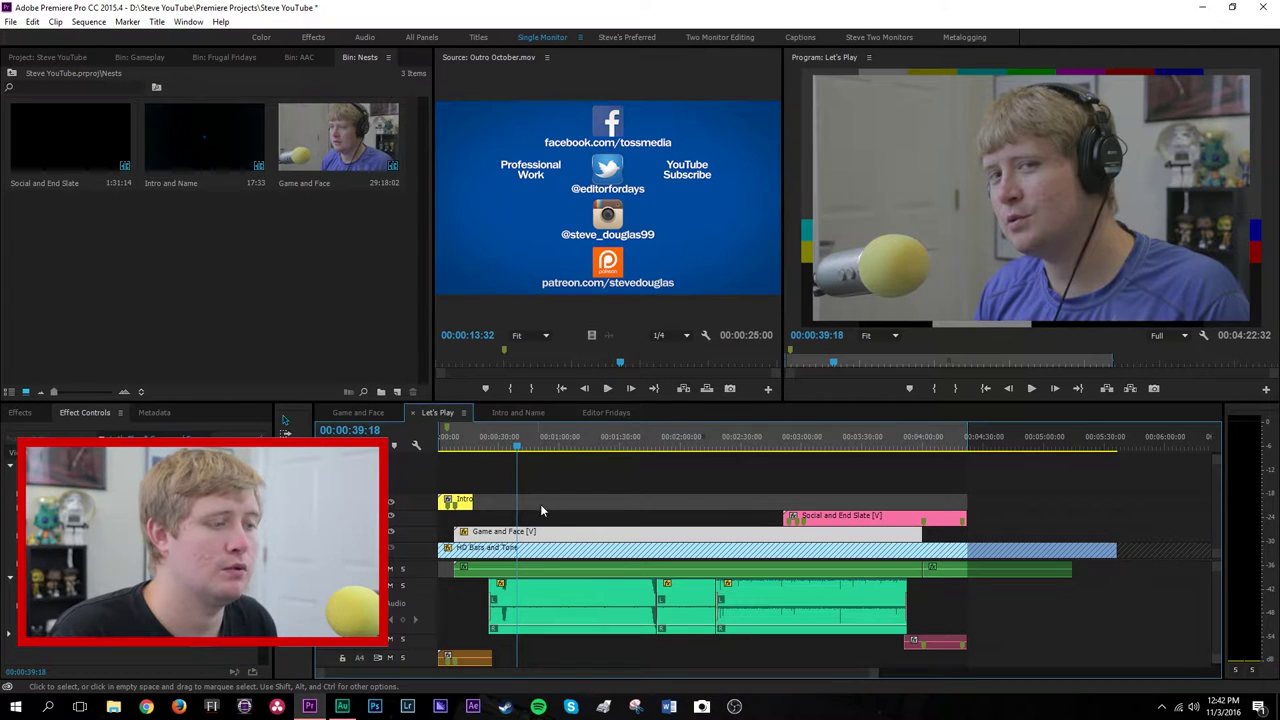
left_click(357, 413)
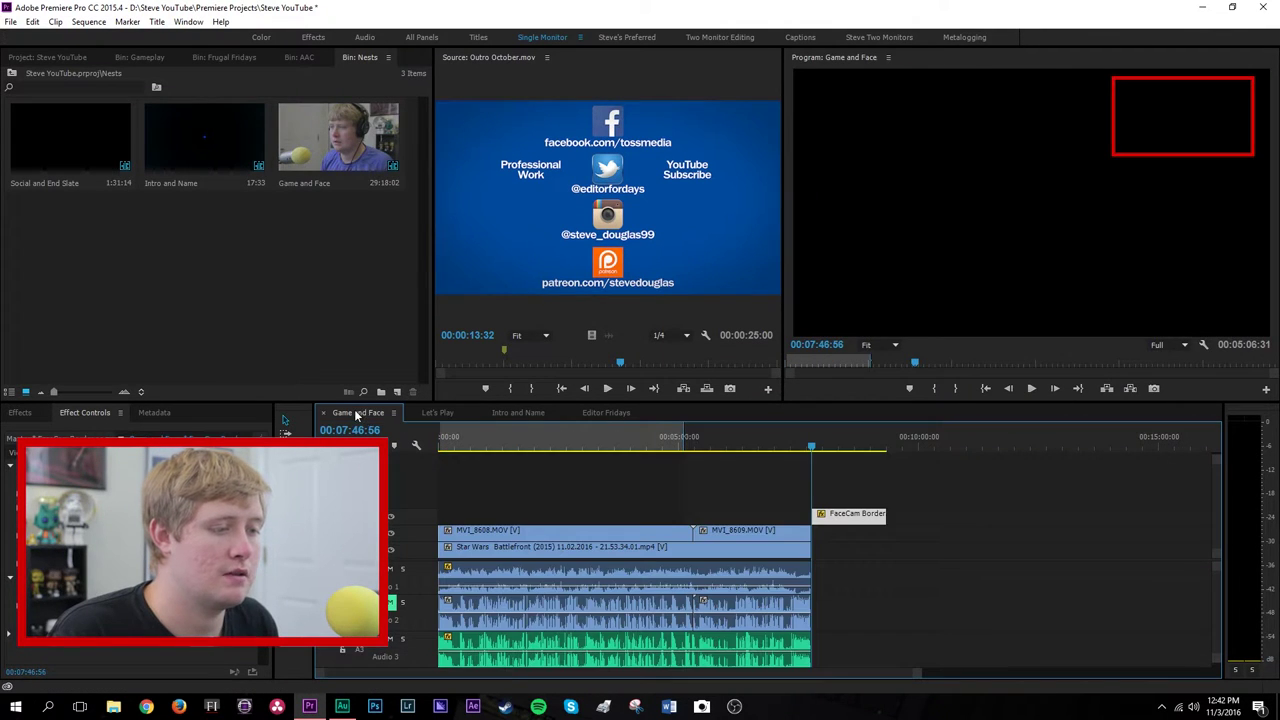
left_click(440, 413)
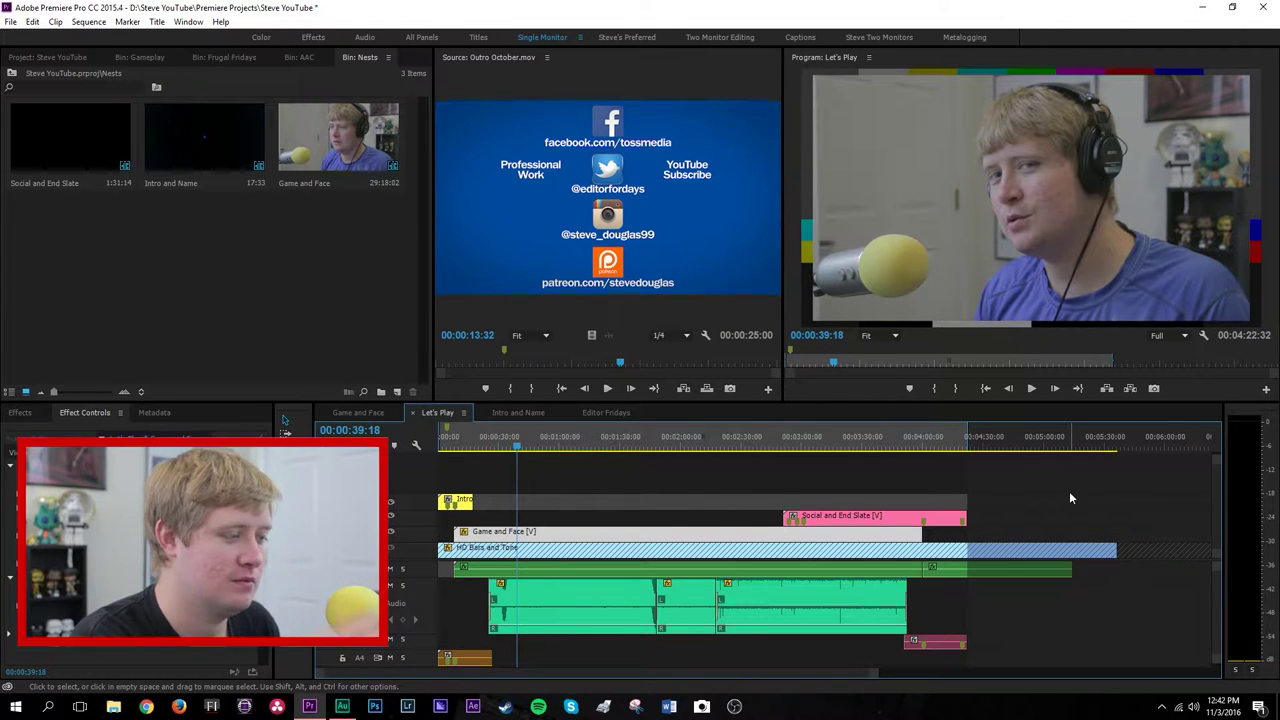
Preview the social end slate near the end of the Let's Play sequence, from 00:04:09:23
left_click(837, 443)
left_click(940, 444)
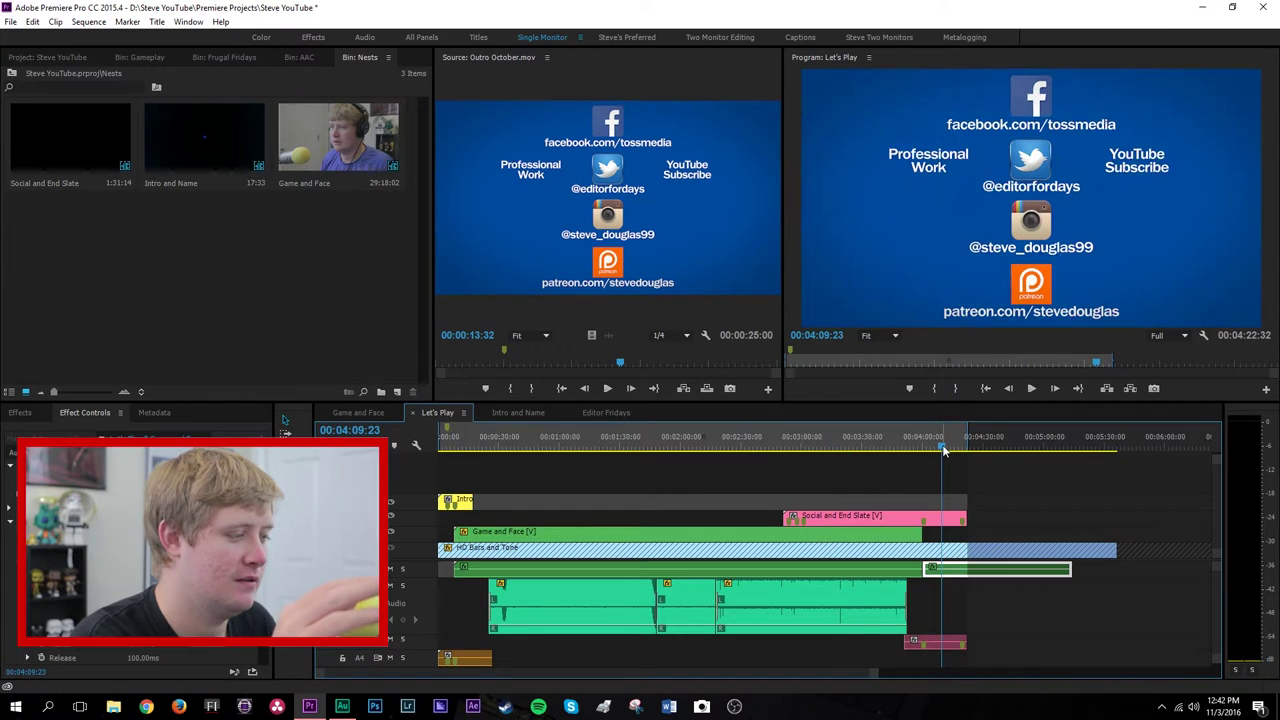
key("space")
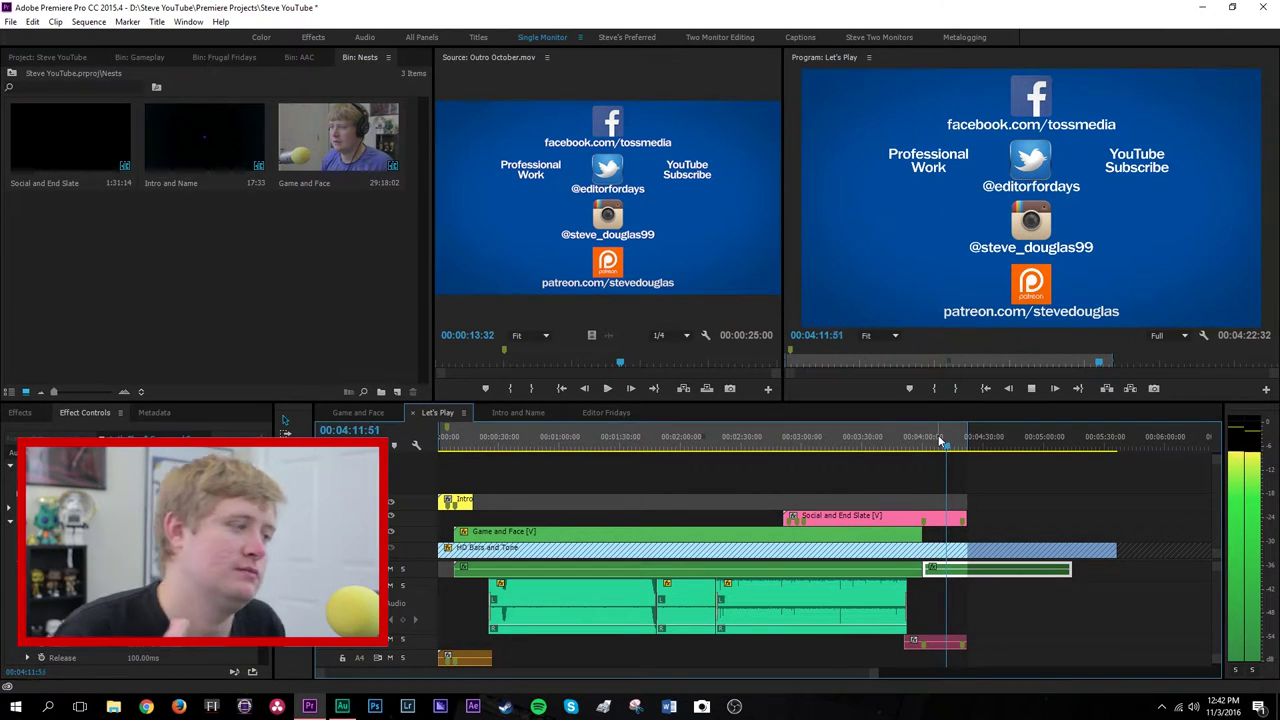
key("space")
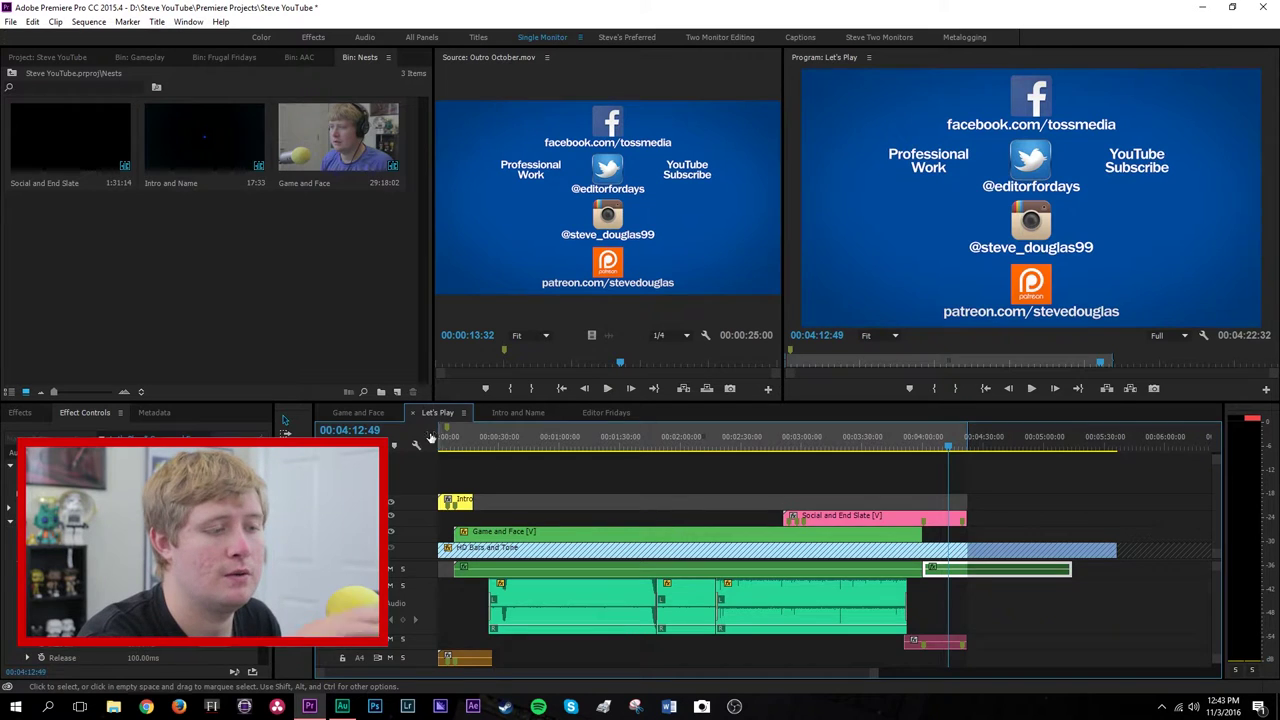
Inspect the Game and Face nest from its Let's Play clip, and return to Let's Play at 00:00:33:22
double_click(668, 531)
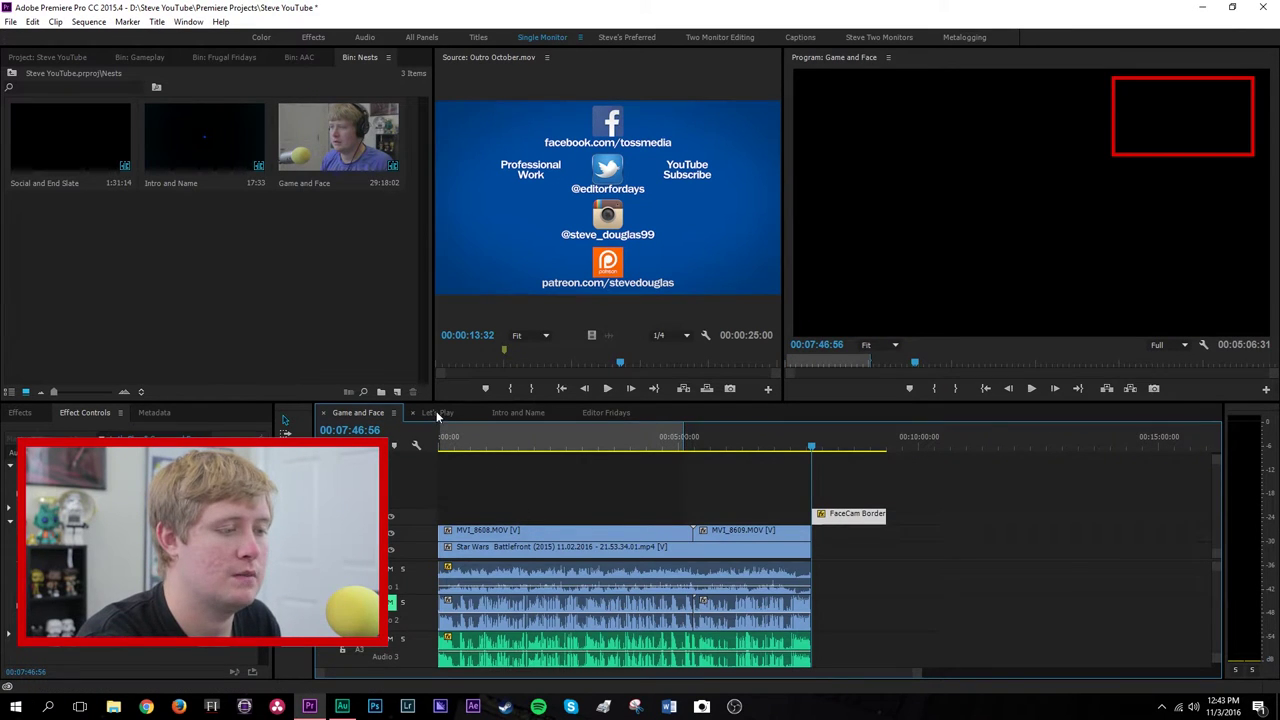
left_click(437, 412)
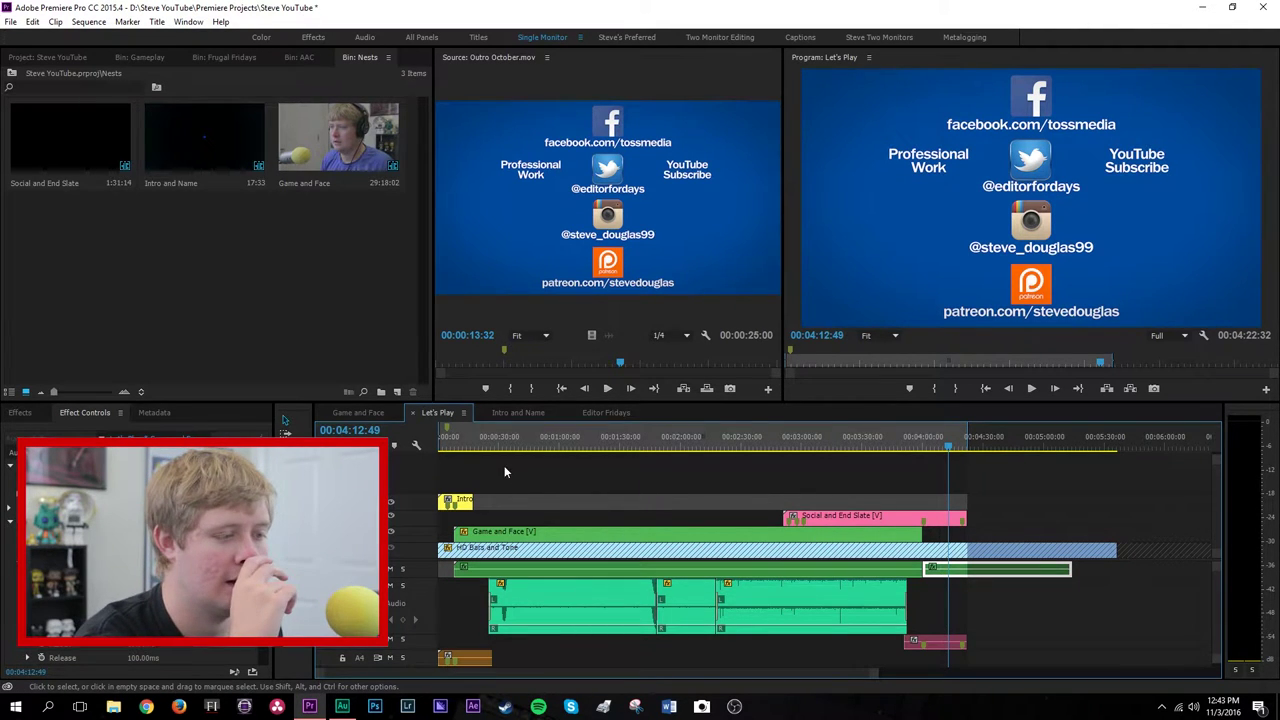
left_click(443, 441)
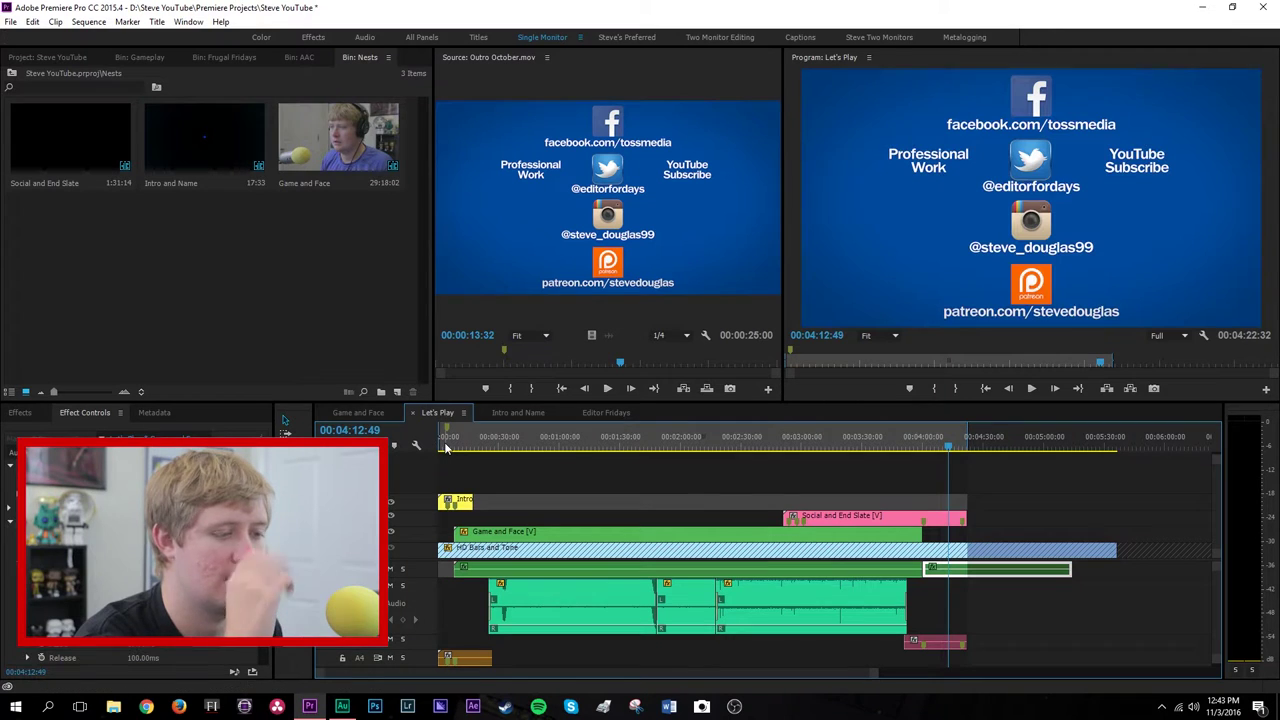
left_click(507, 441)
left_click(560, 568)
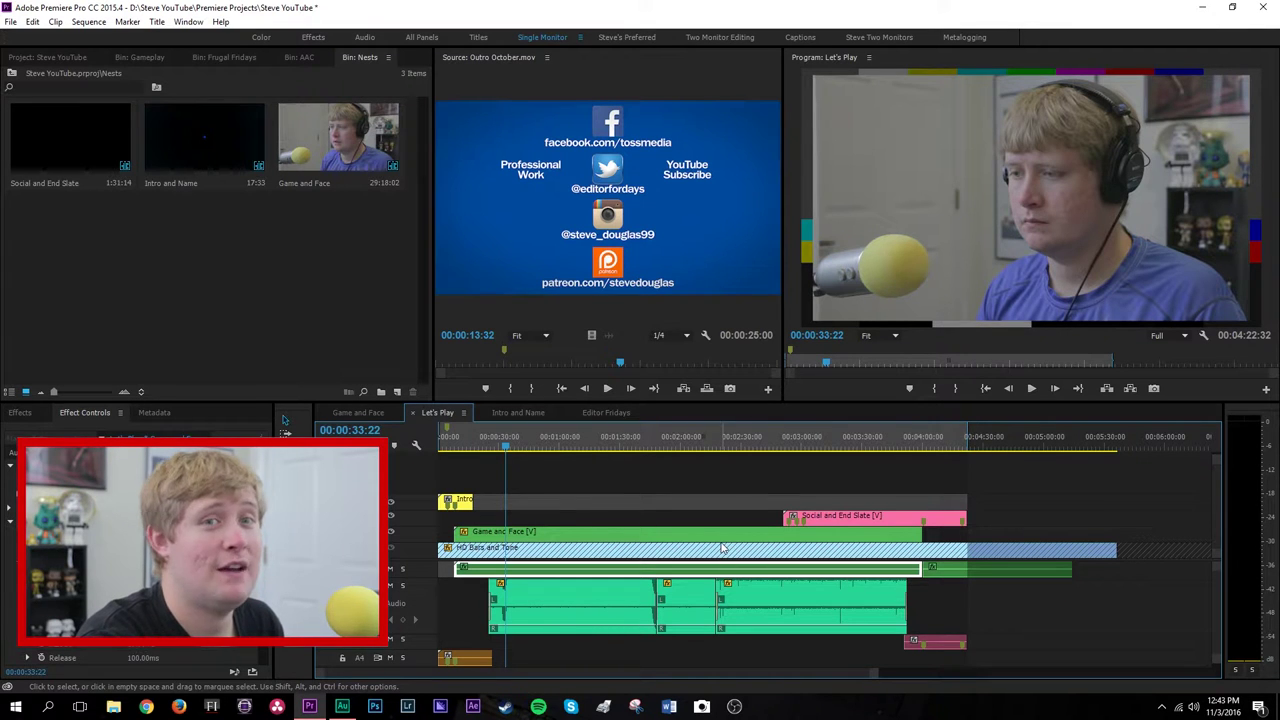
Open the AAC sequence from the Sequences bin and examine its full timeline, including the AAC Background.psd clip under the timecode
left_click(56, 58)
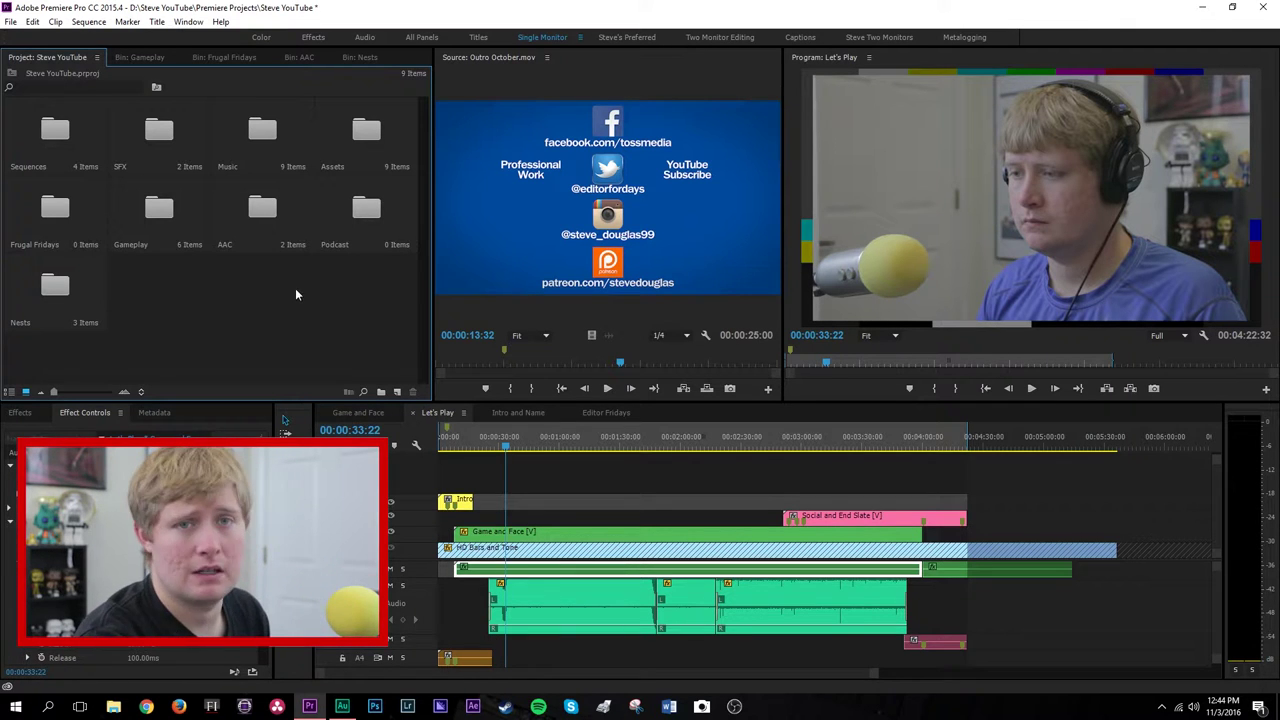
double_click(62, 138)
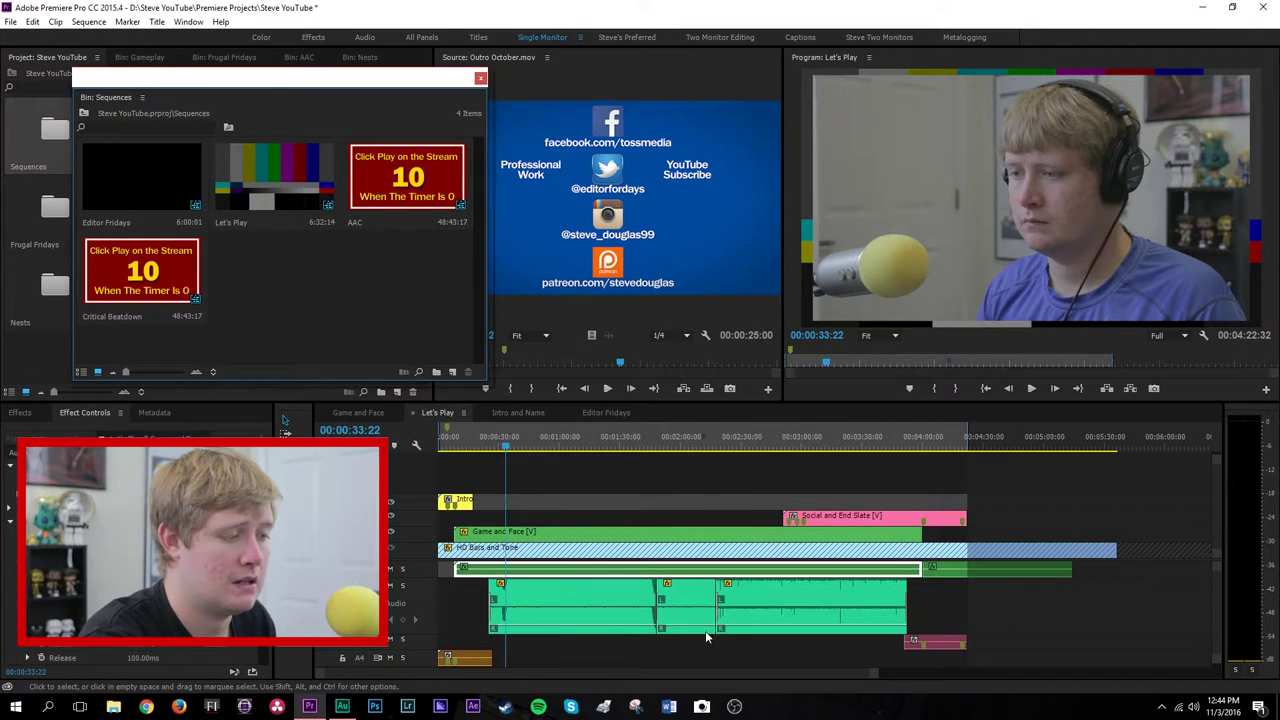
double_click(413, 192)
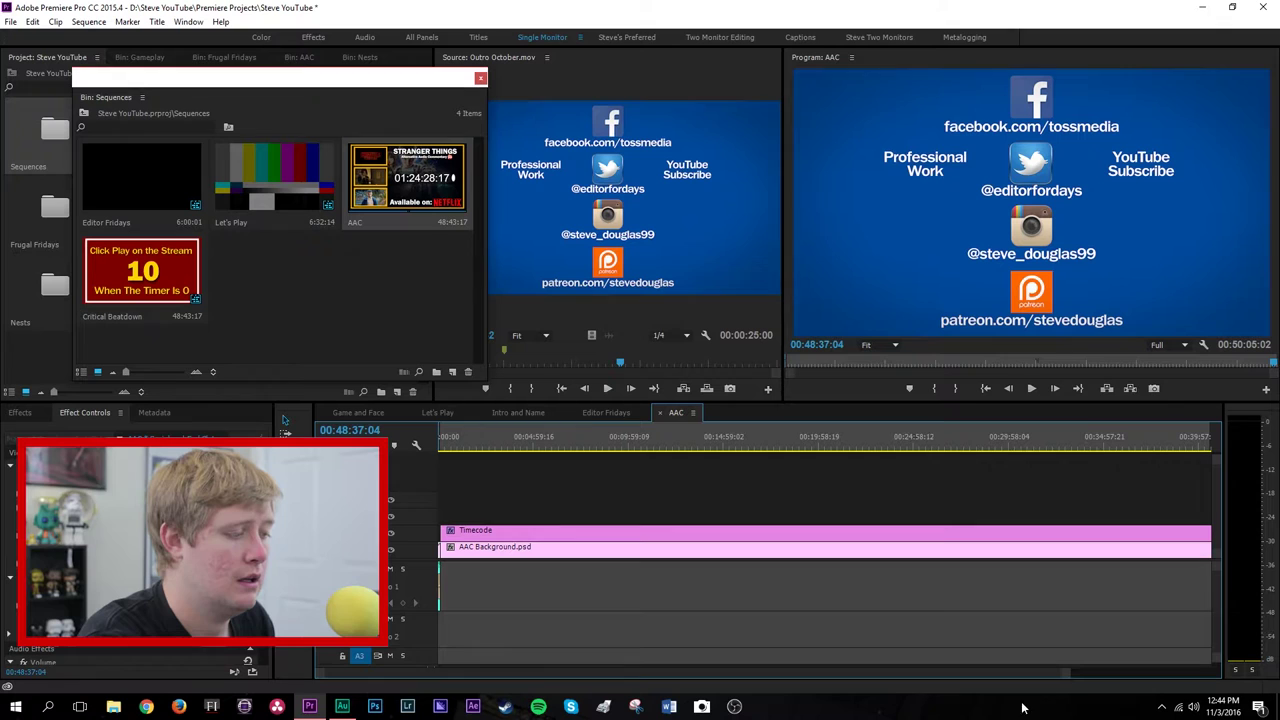
left_click_drag(1066, 672, 1227, 681)
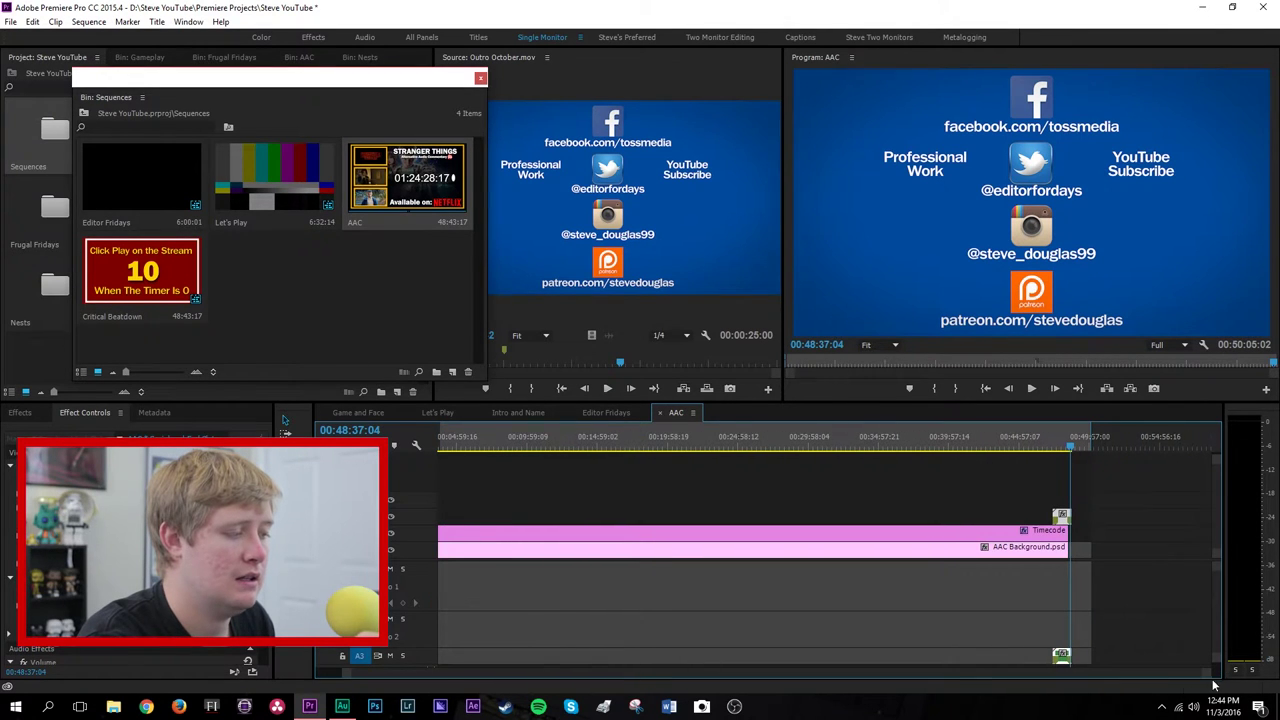
left_click_drag(1088, 678, 1082, 676)
left_click(503, 440)
left_click(543, 548)
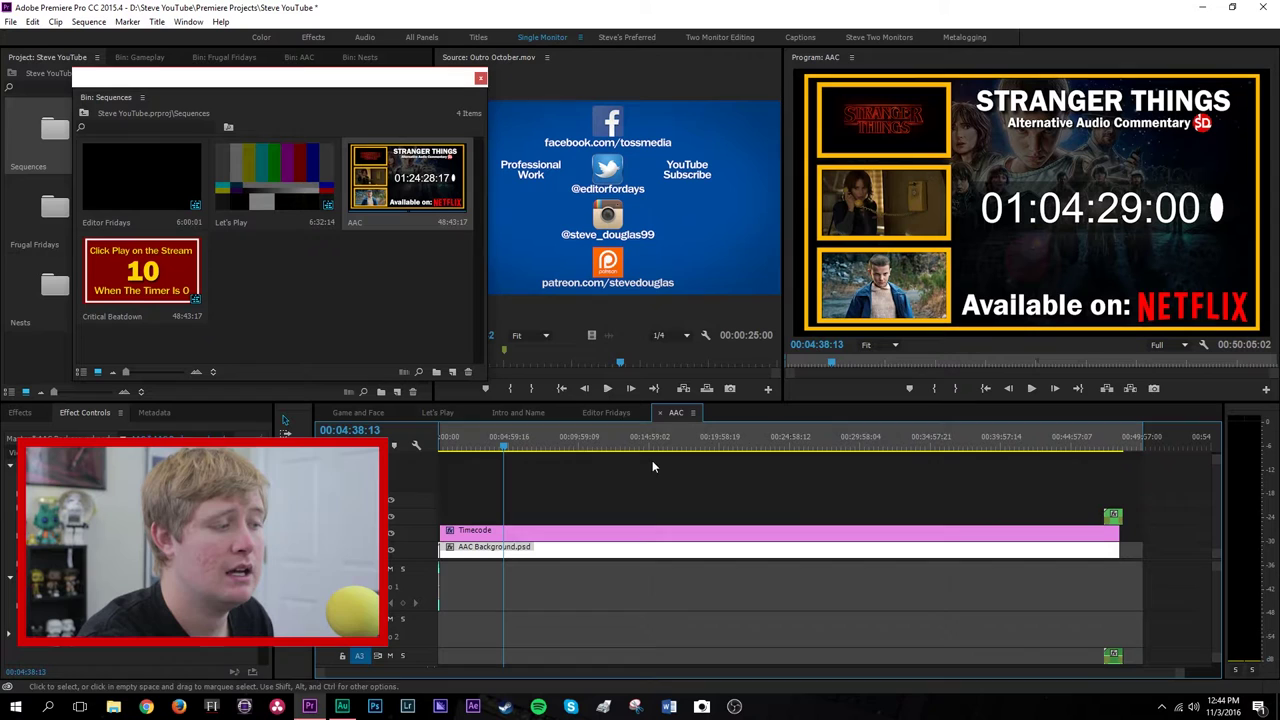
Mark the AAC sequence's out point at 00:30:07:14
left_click(557, 448)
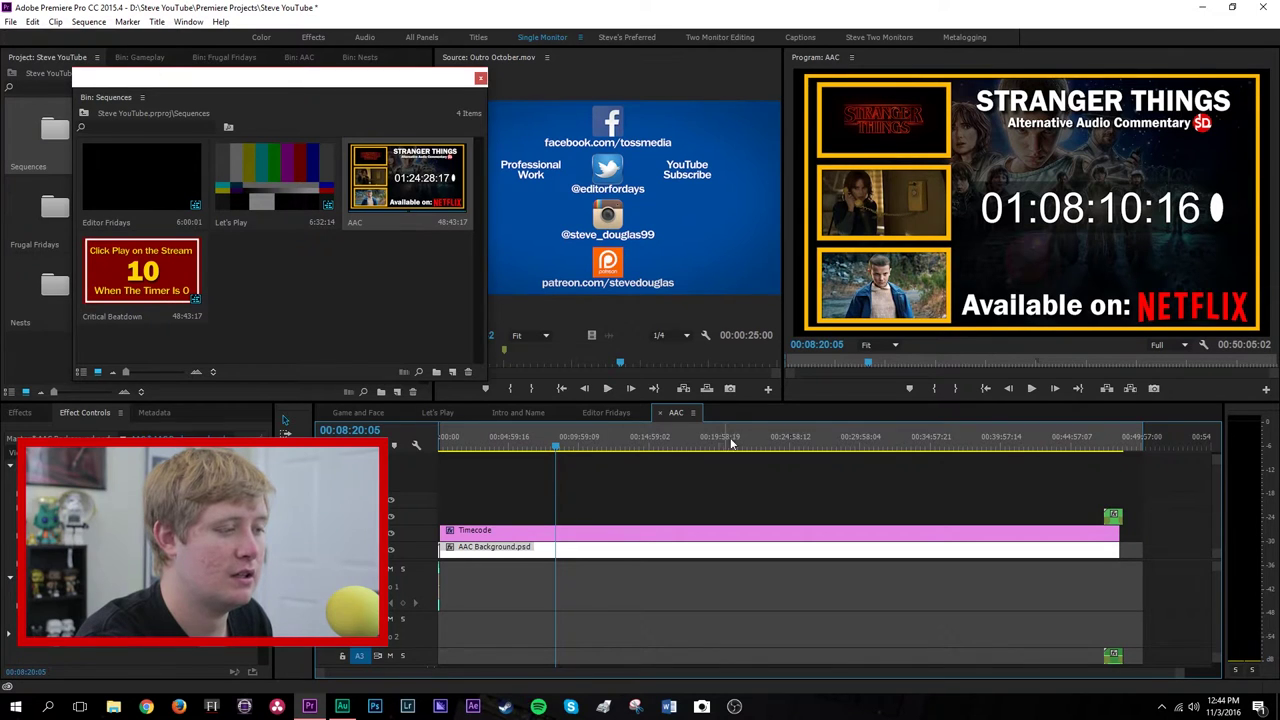
left_click(862, 447)
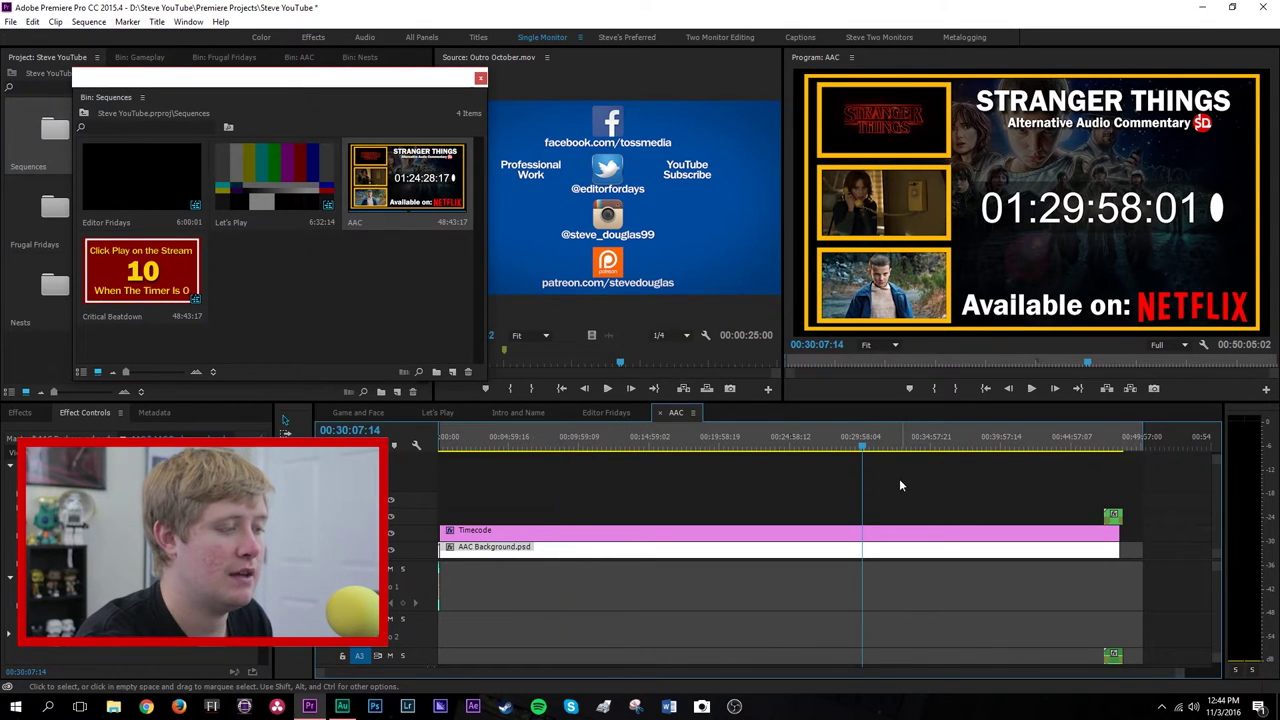
key("o")
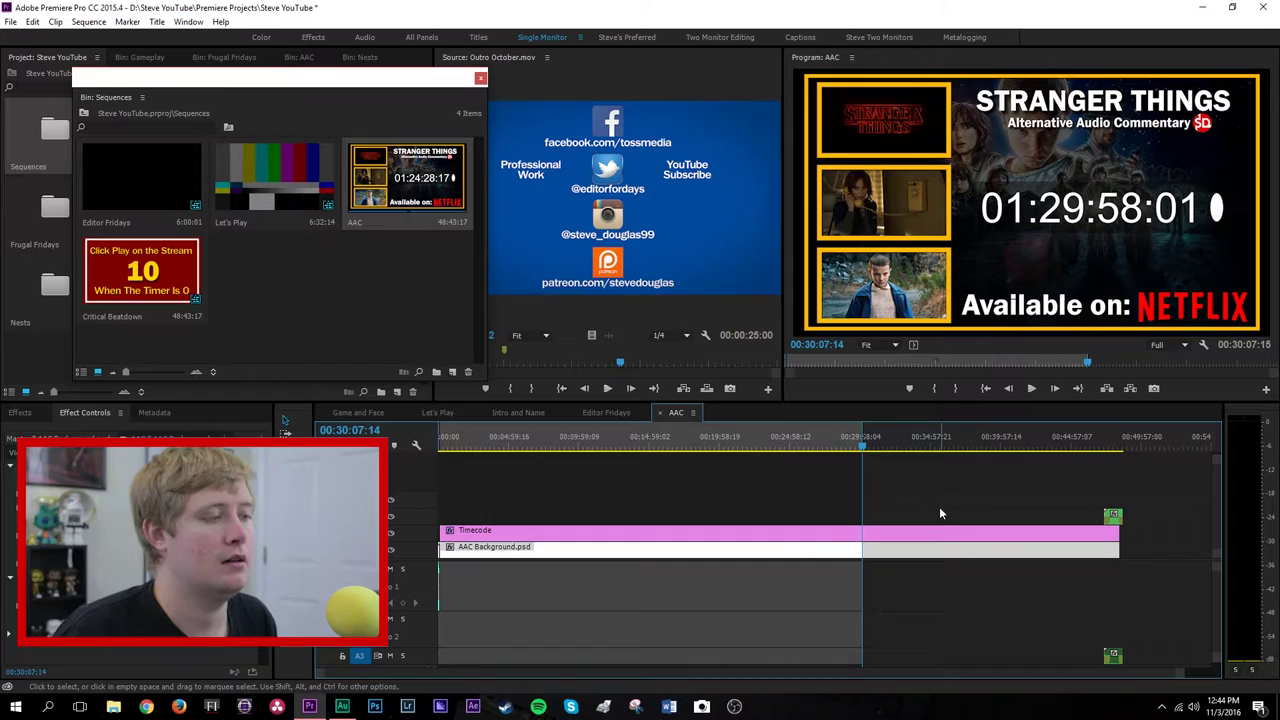
Check the end of the AAC sequence, and close both the sequence and the Sequences bin
left_click(1102, 446)
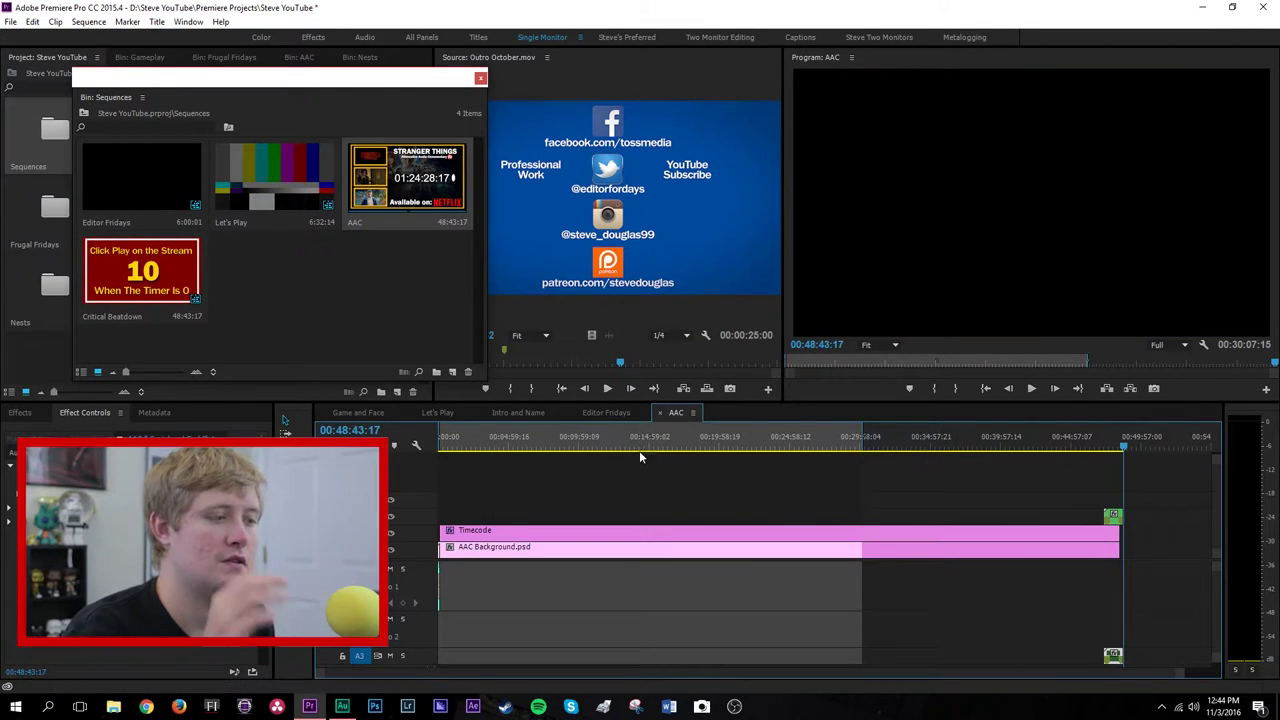
left_click(656, 412)
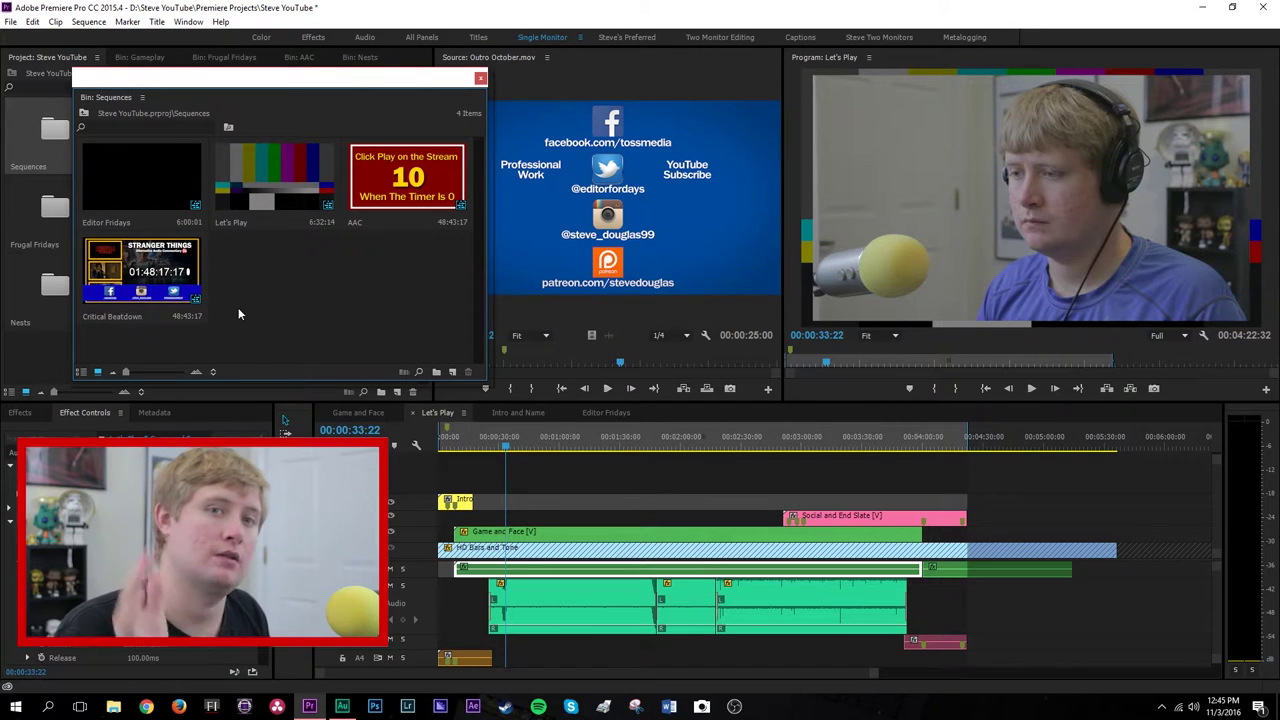
left_click(480, 79)
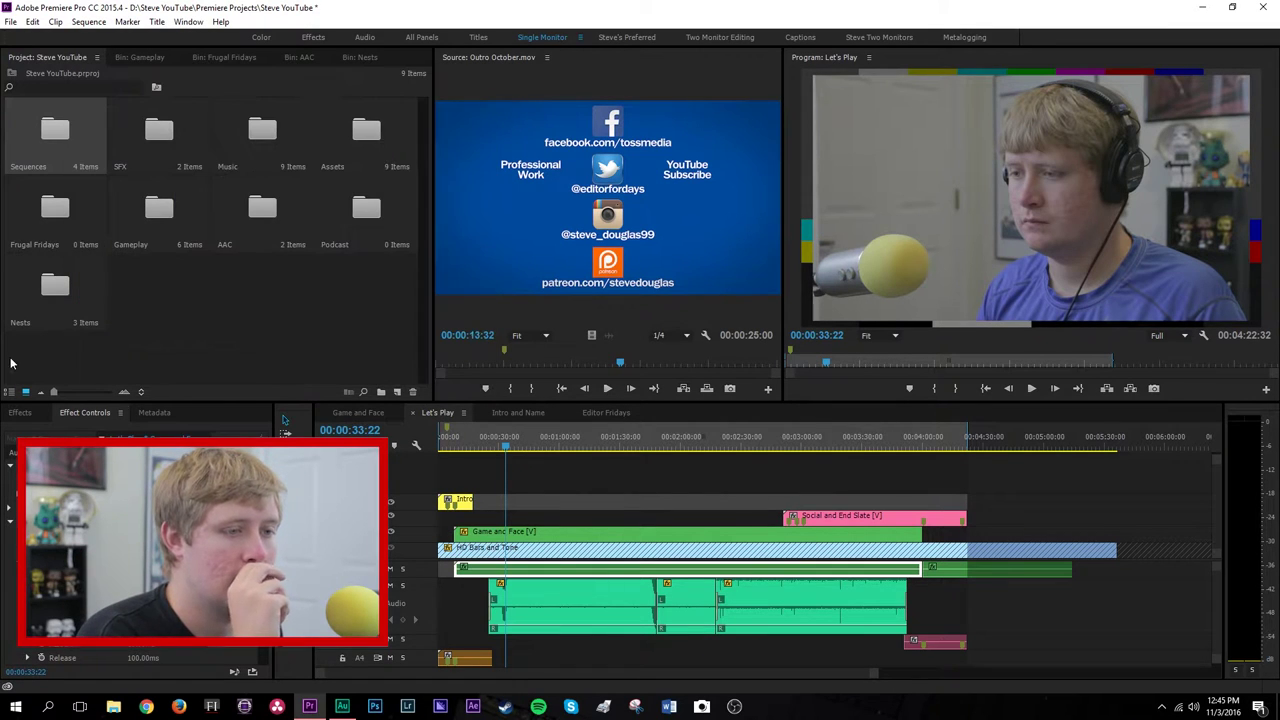
left_click(96, 102)
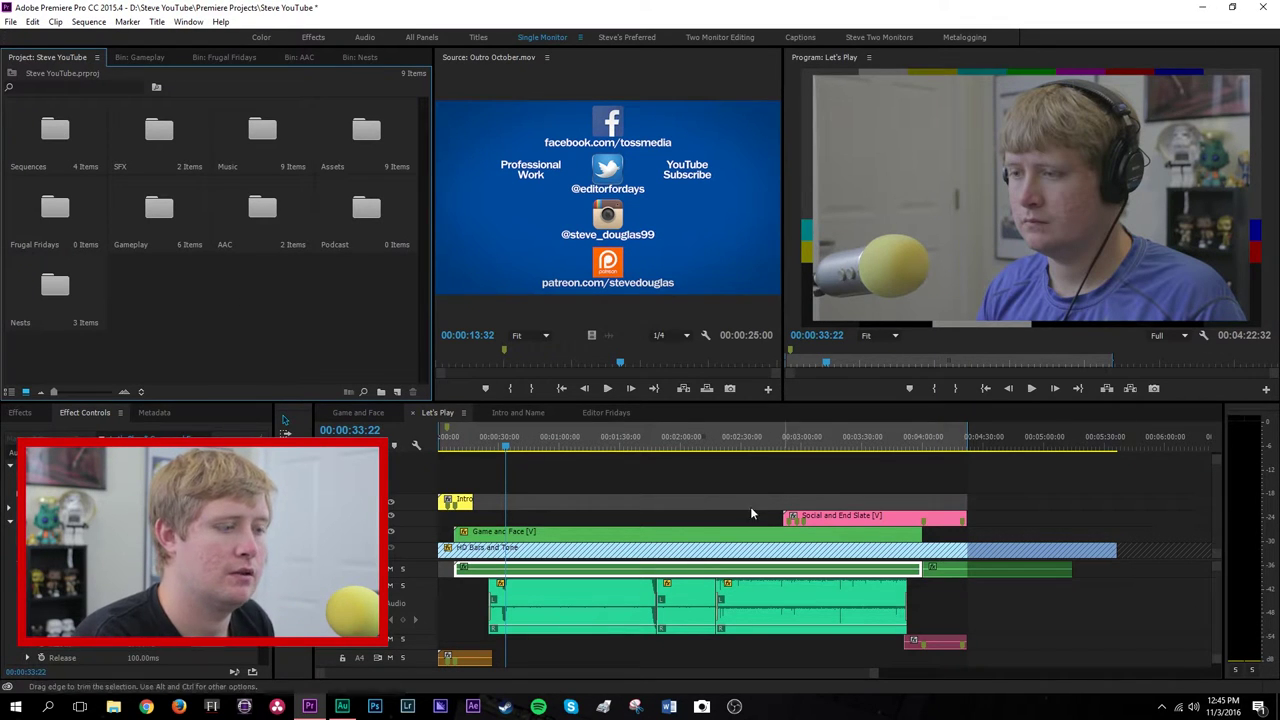
Review the sound effects in the SFX bin, and open the Music bin in an enlarged window showing all its items
double_click(156, 135)
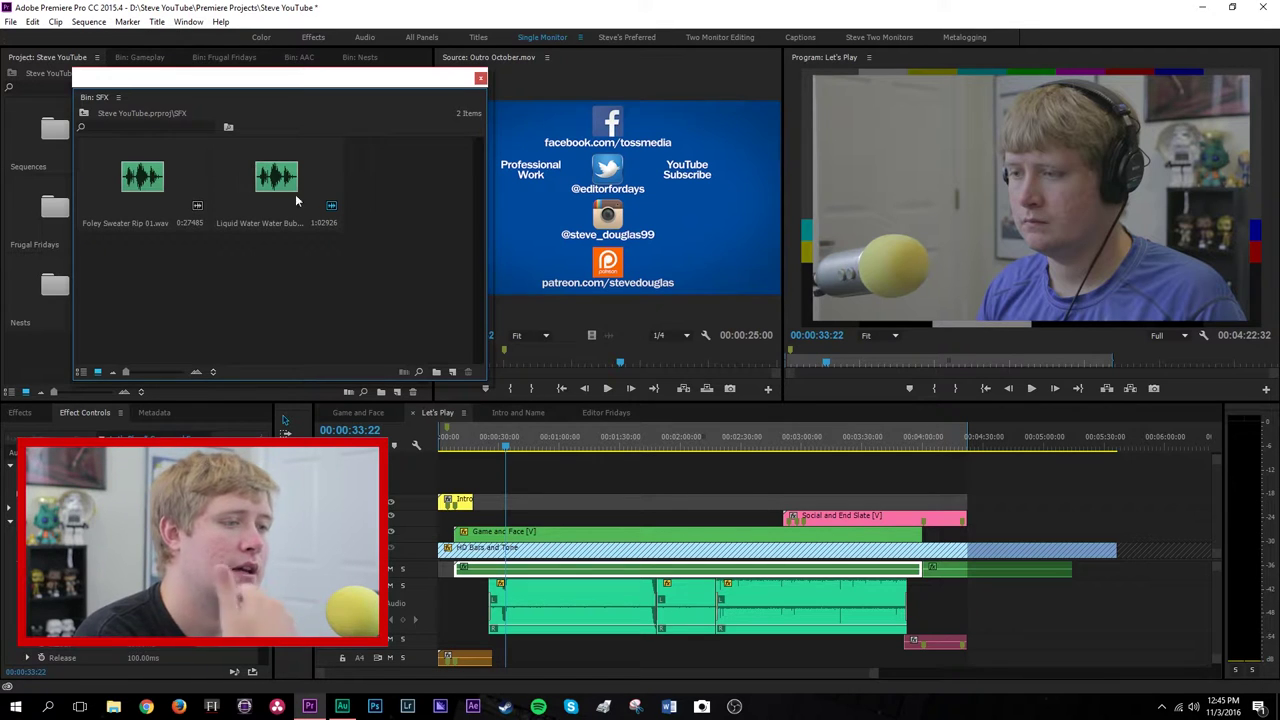
left_click(480, 78)
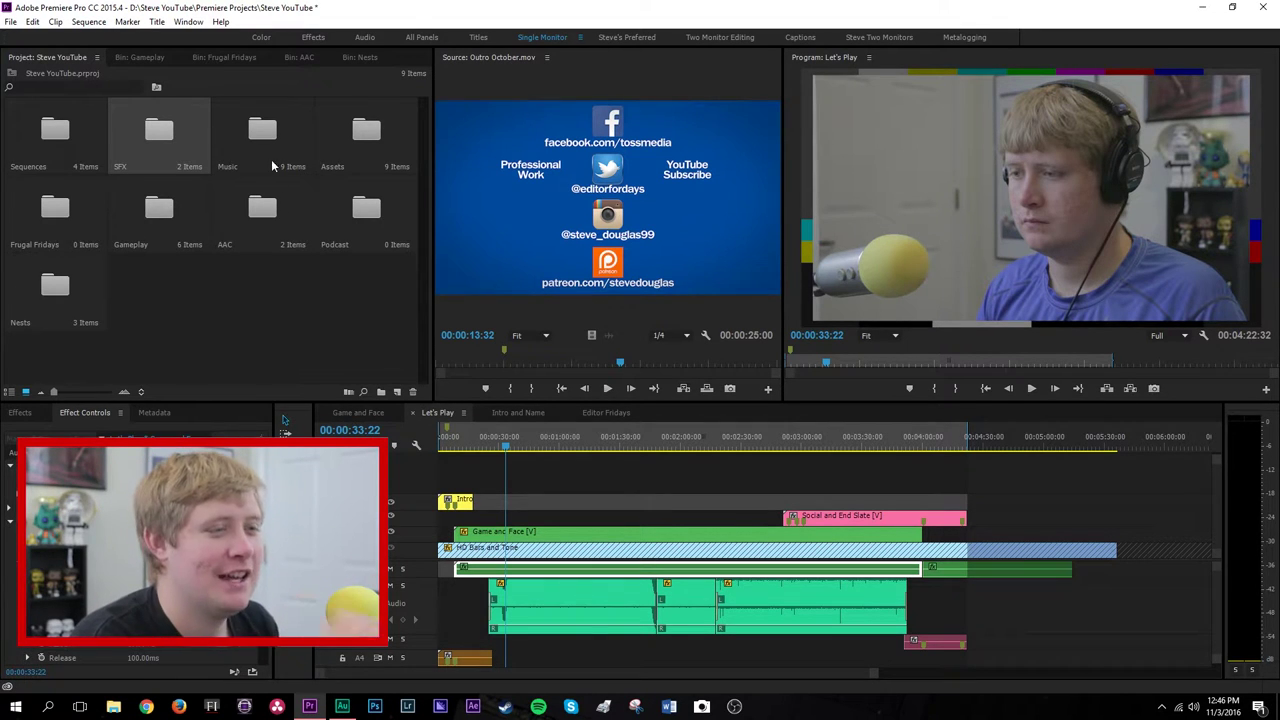
double_click(254, 131)
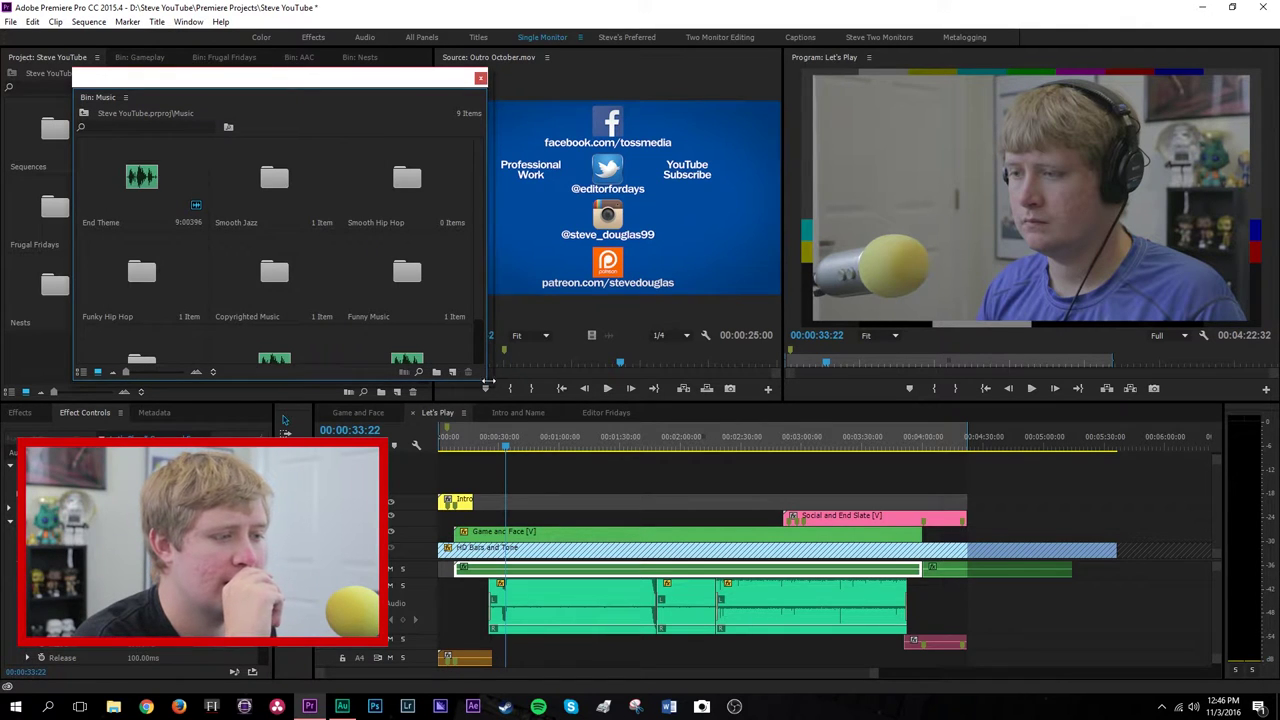
left_click_drag(486, 380, 548, 477)
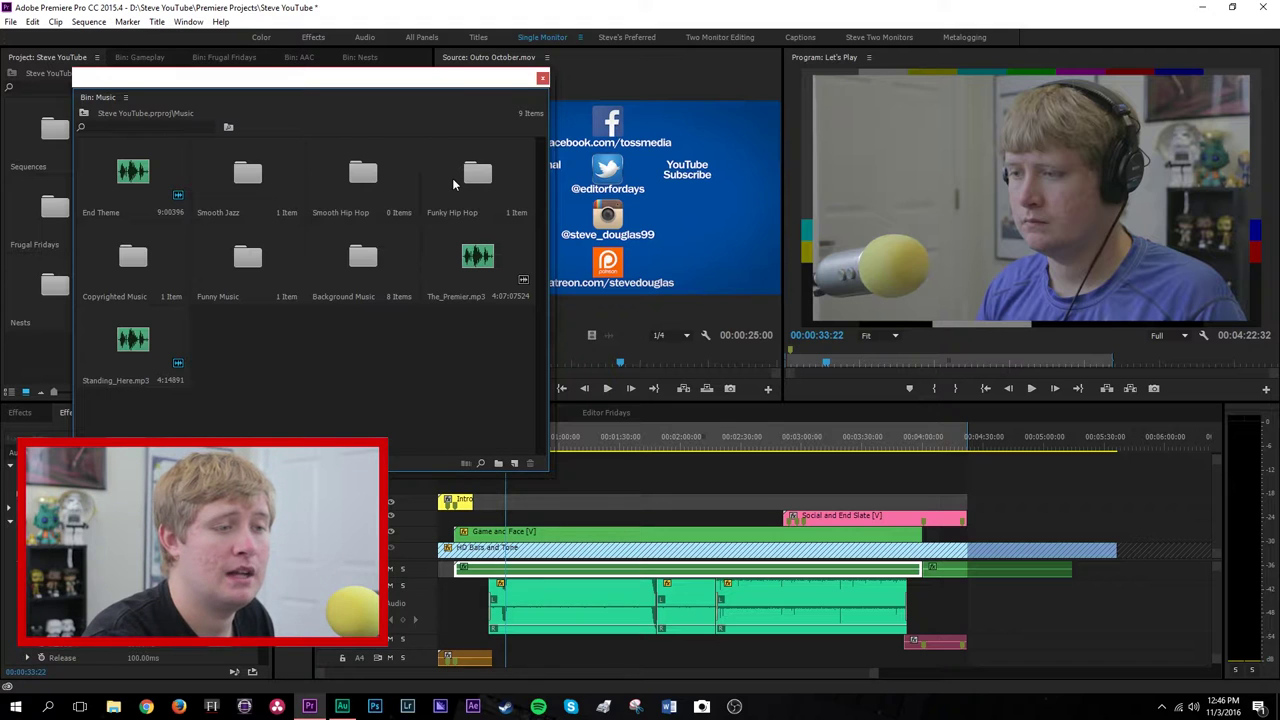
Examine the Copyrighted Music and Background Music bins inside Music, and return to the project's main bins
double_click(137, 258)
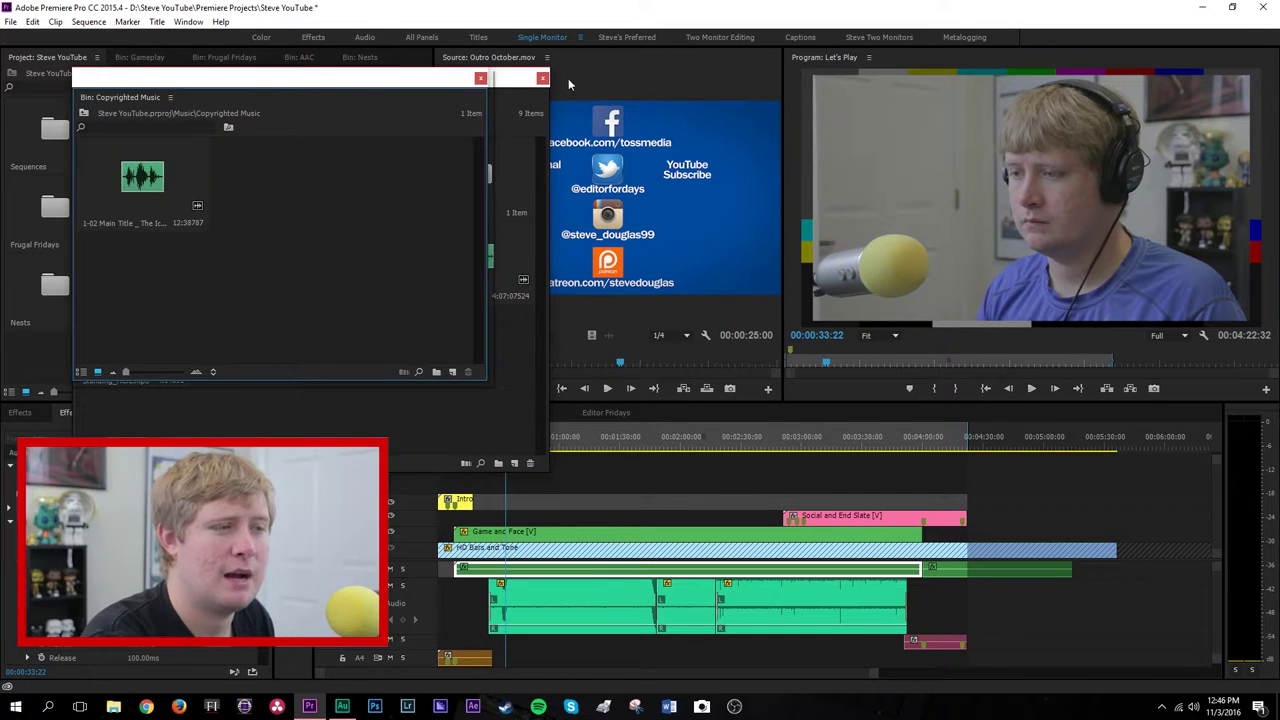
left_click(480, 78)
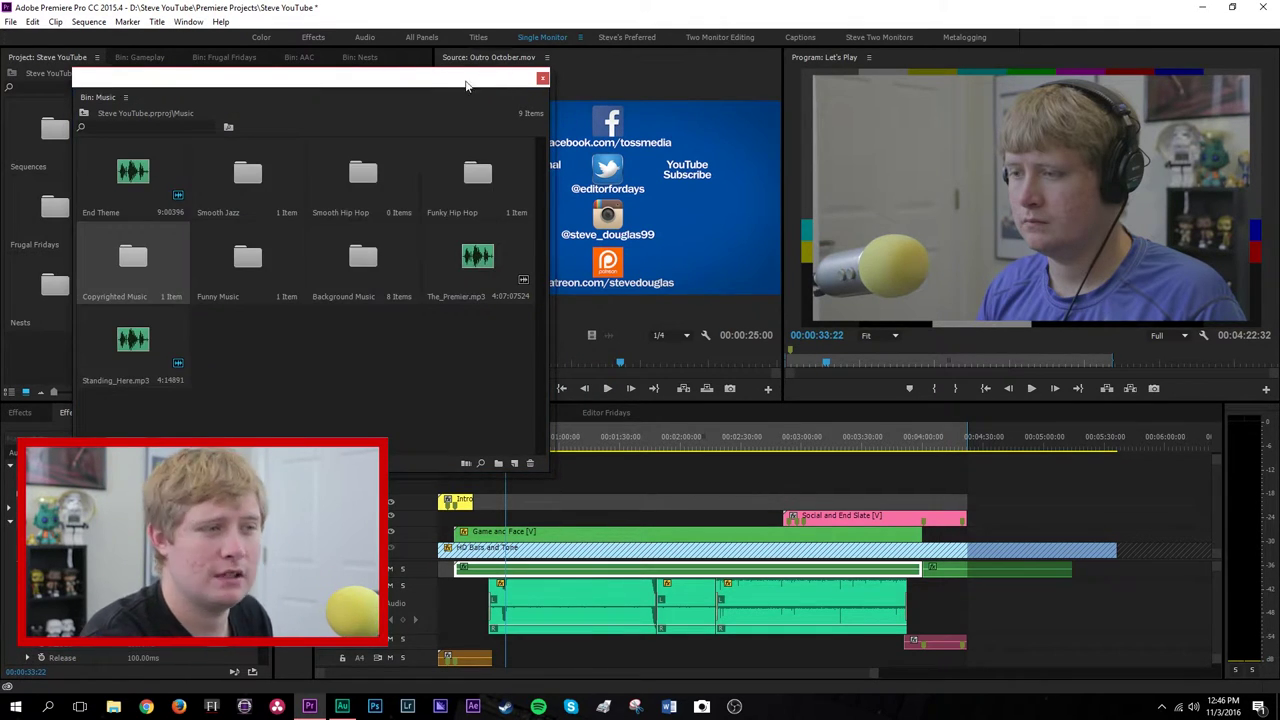
left_click(350, 373)
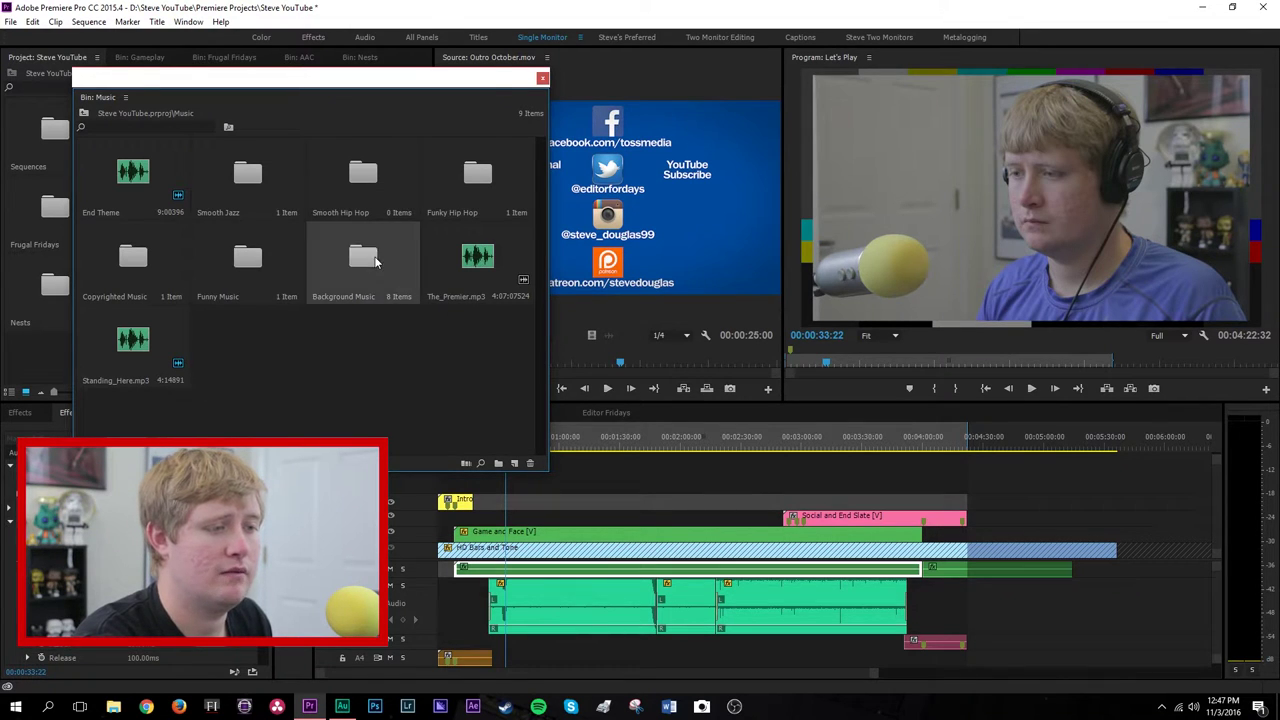
double_click(375, 259)
scroll(428, 274, "down", 1)
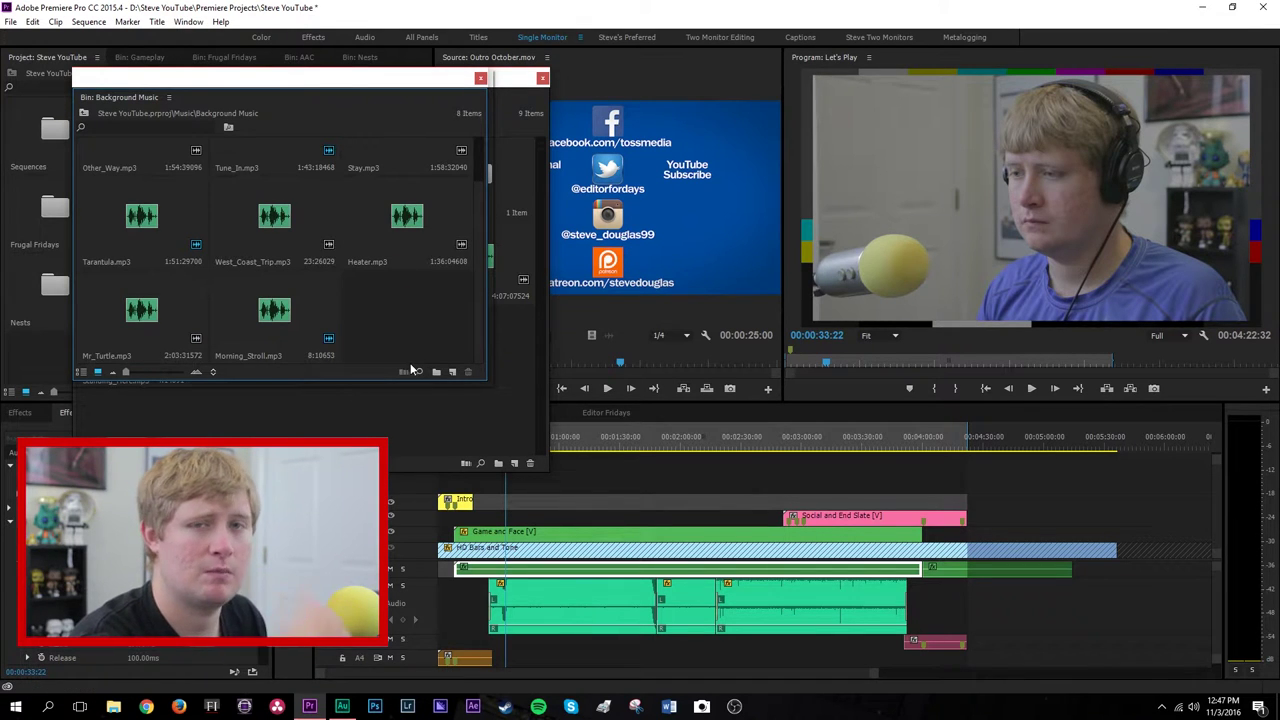
left_click(480, 77)
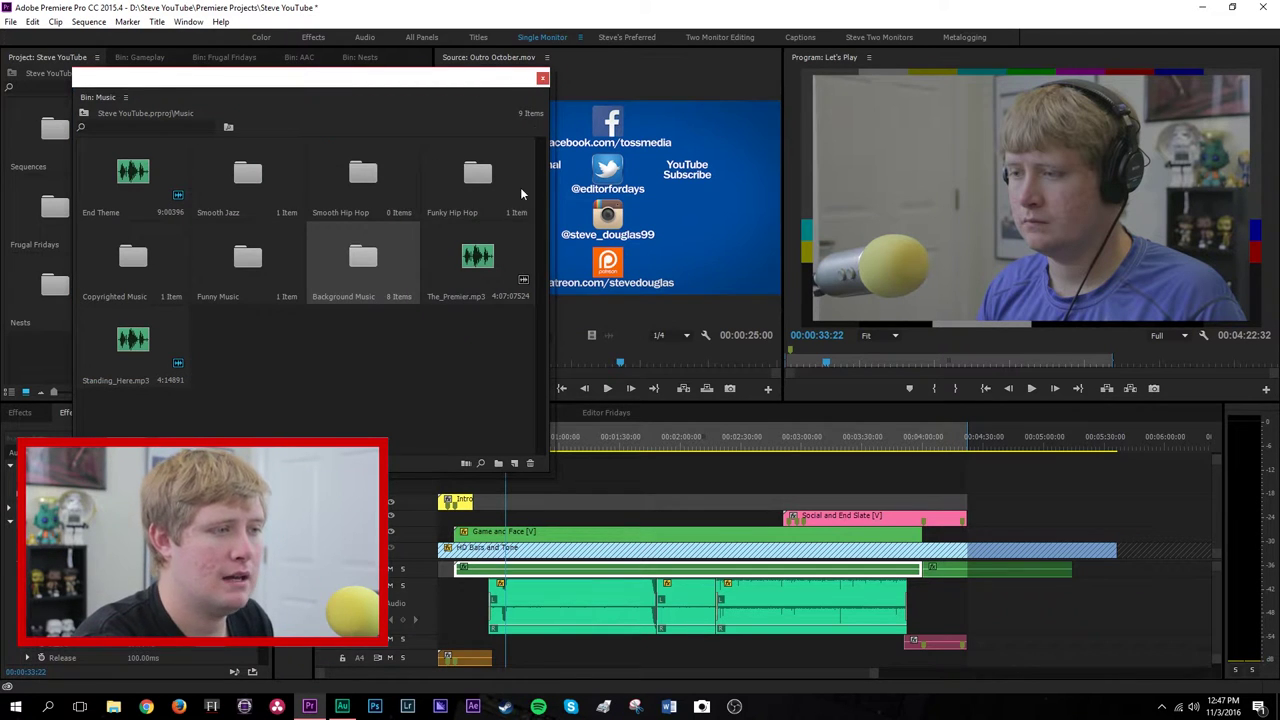
left_click(542, 79)
double_click(272, 138)
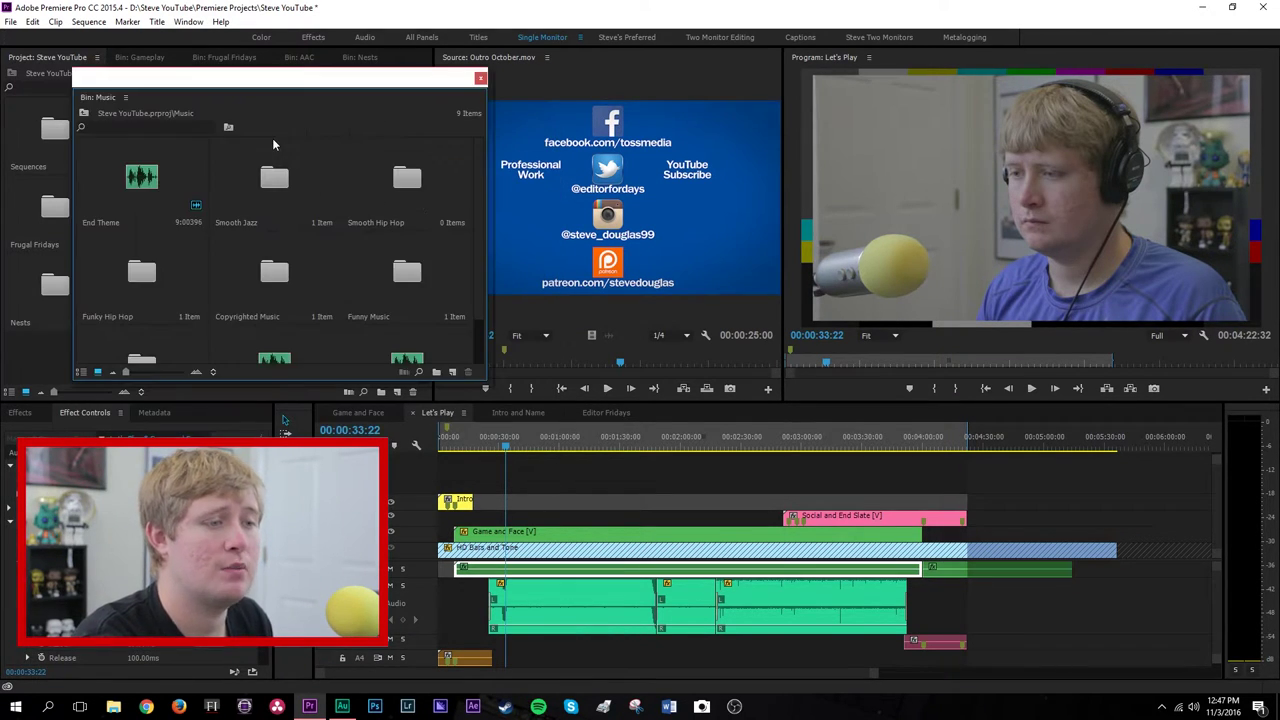
left_click(480, 79)
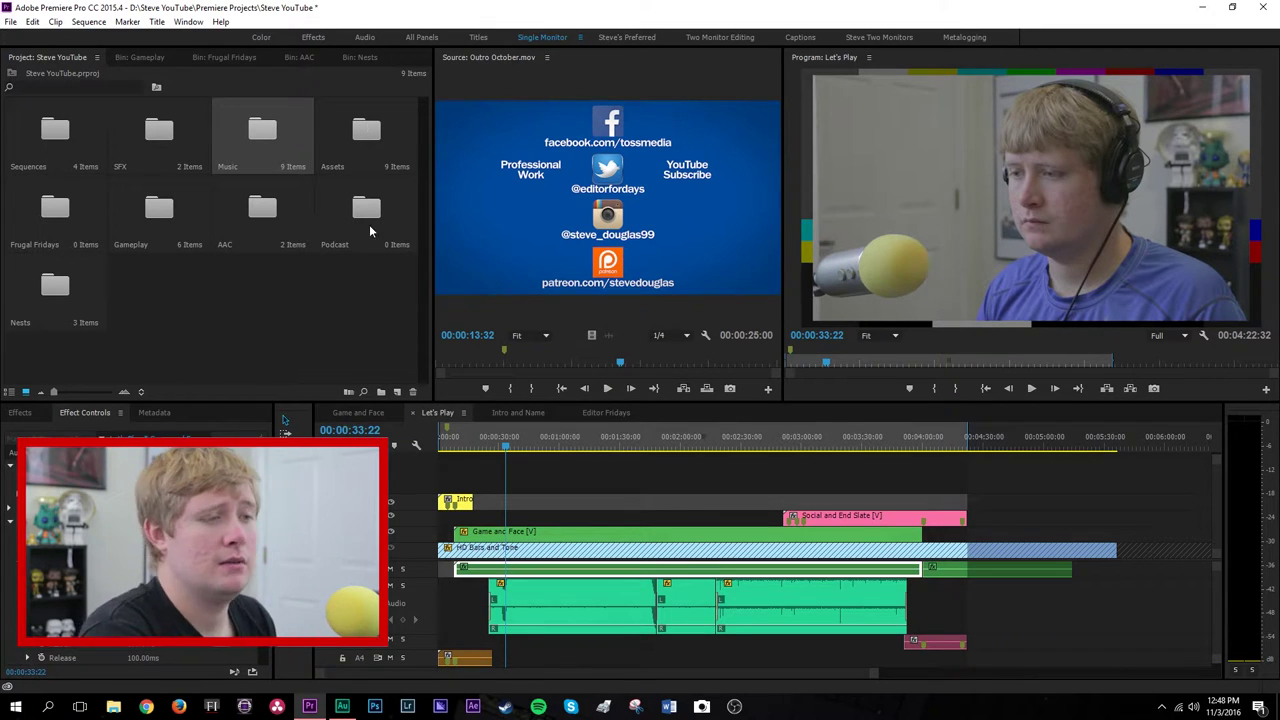
Review the Assets bin in an enlarged window, check the editing options for AAC Background.psd, and close the bin
double_click(366, 130)
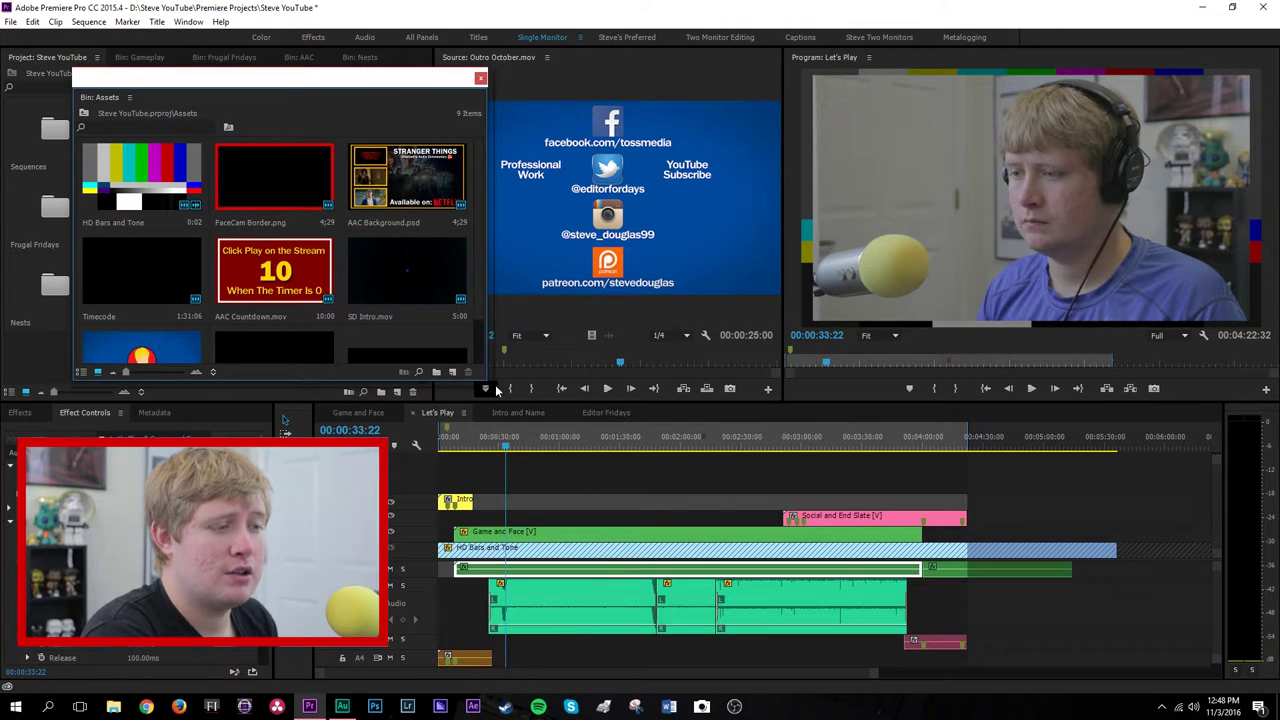
left_click_drag(486, 379, 530, 480)
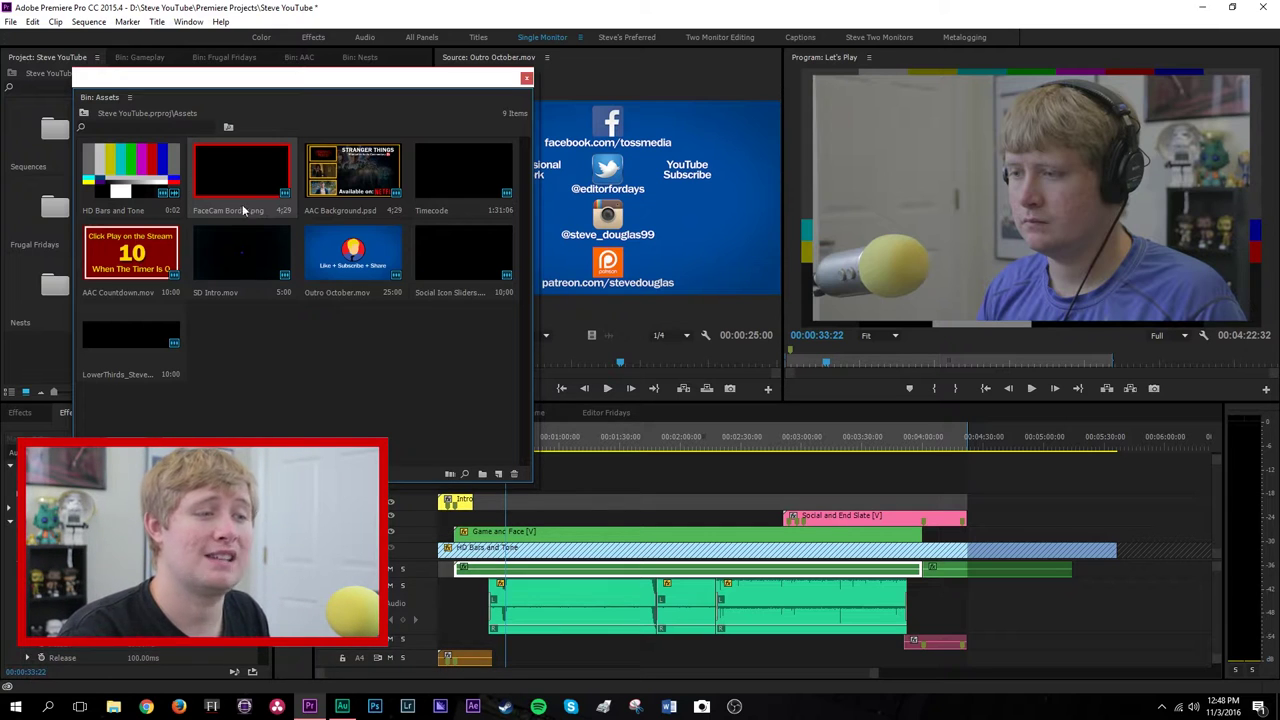
right_click(362, 170)
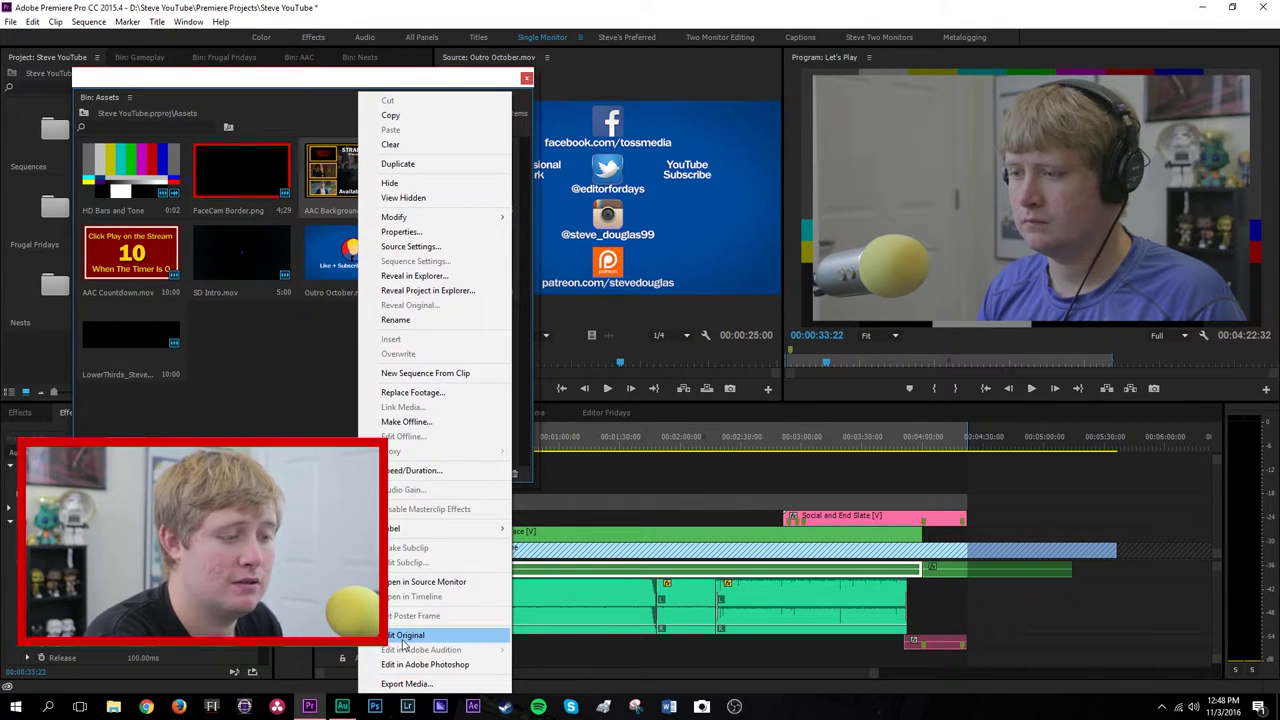
left_click(281, 323)
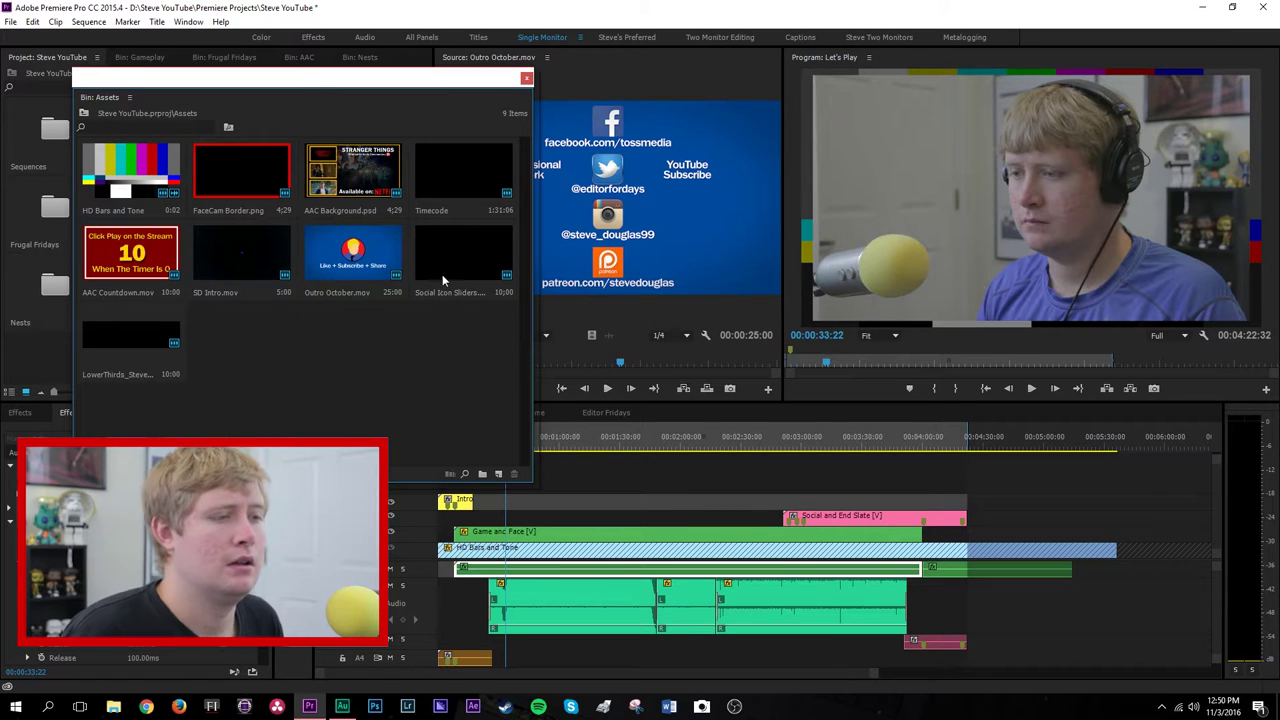
left_click(527, 79)
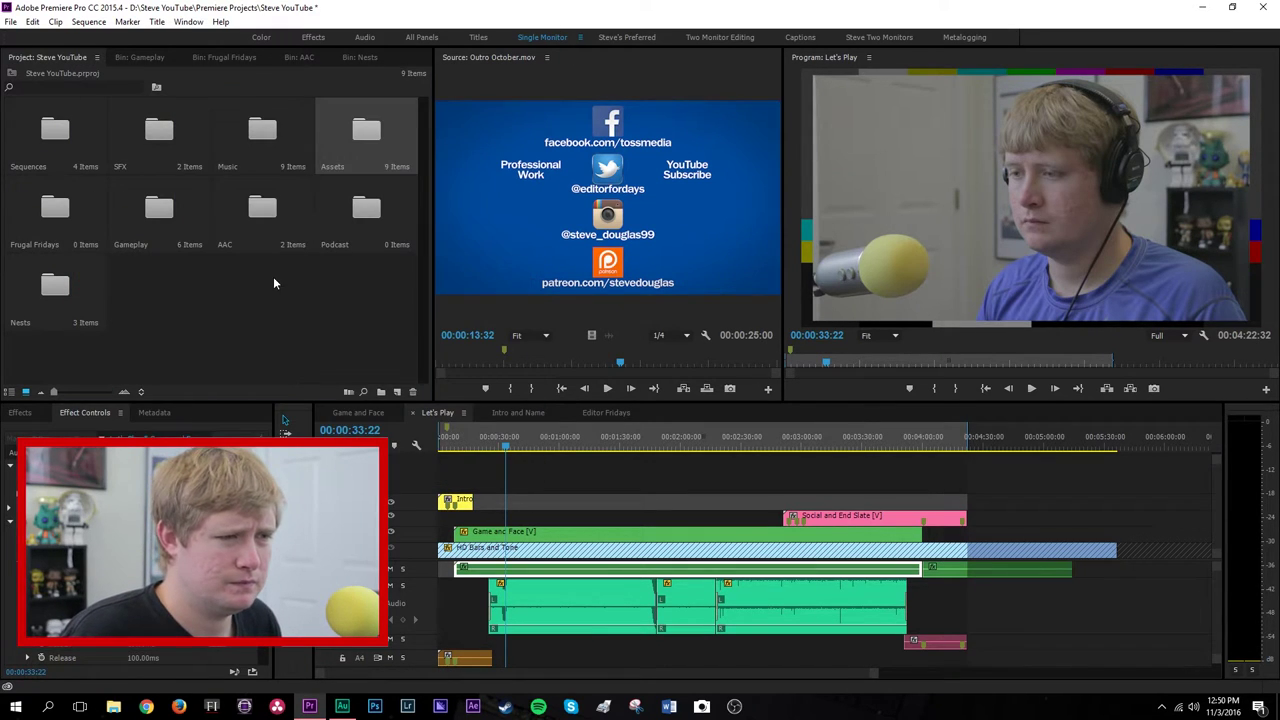
Look through the docked Frugal Fridays, Gameplay, AAC and Nests bins, and return to the project's main bins
double_click(68, 201)
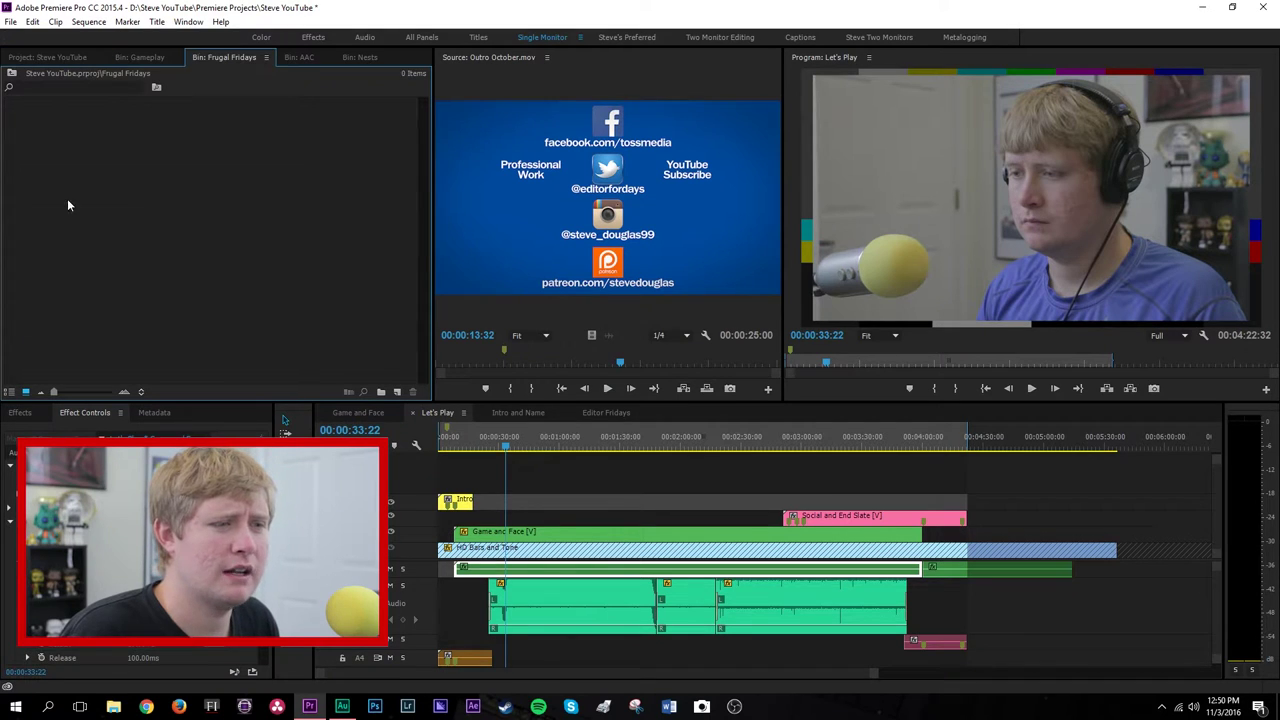
left_click(143, 58)
left_click(225, 57)
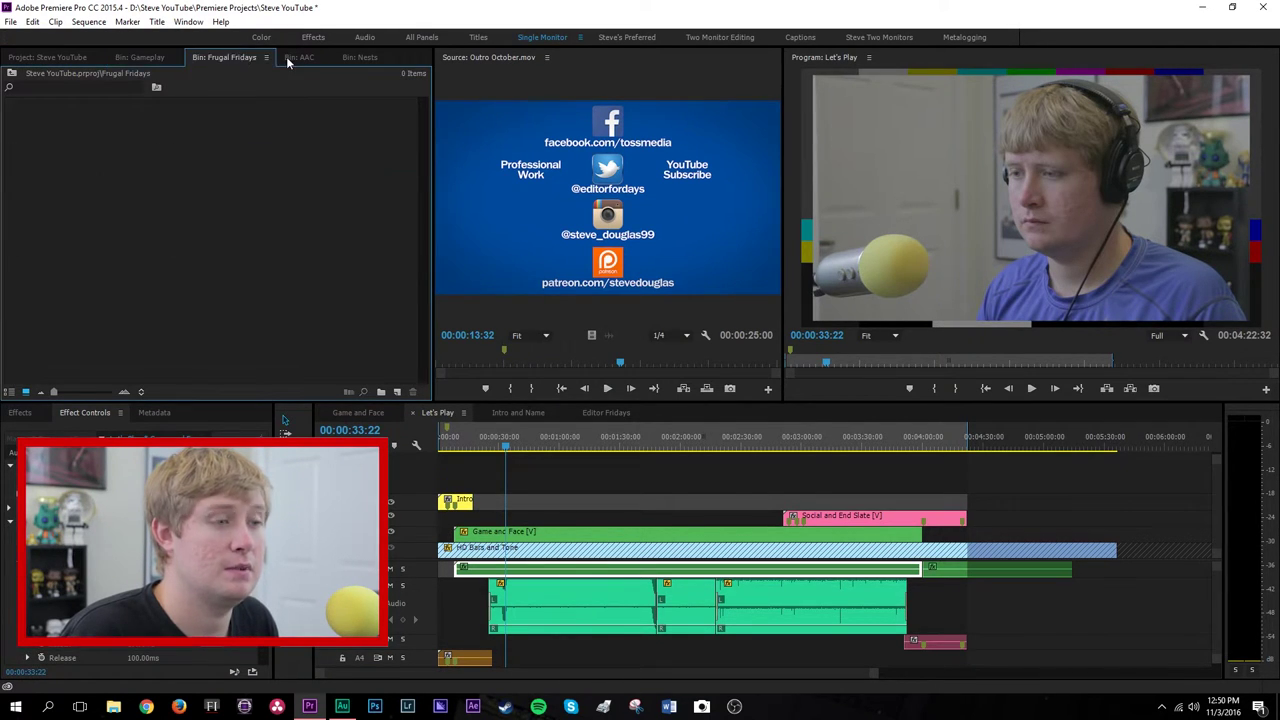
left_click(292, 57)
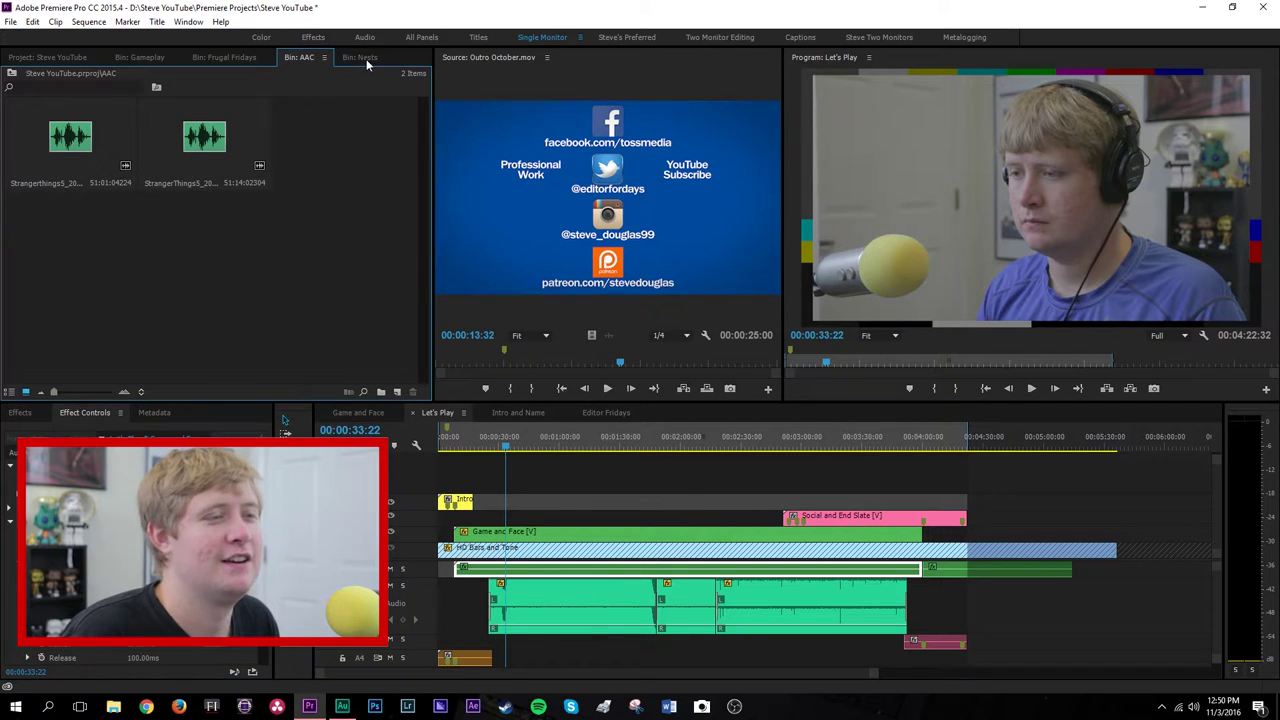
left_click(358, 59)
left_click(300, 58)
left_click(246, 57)
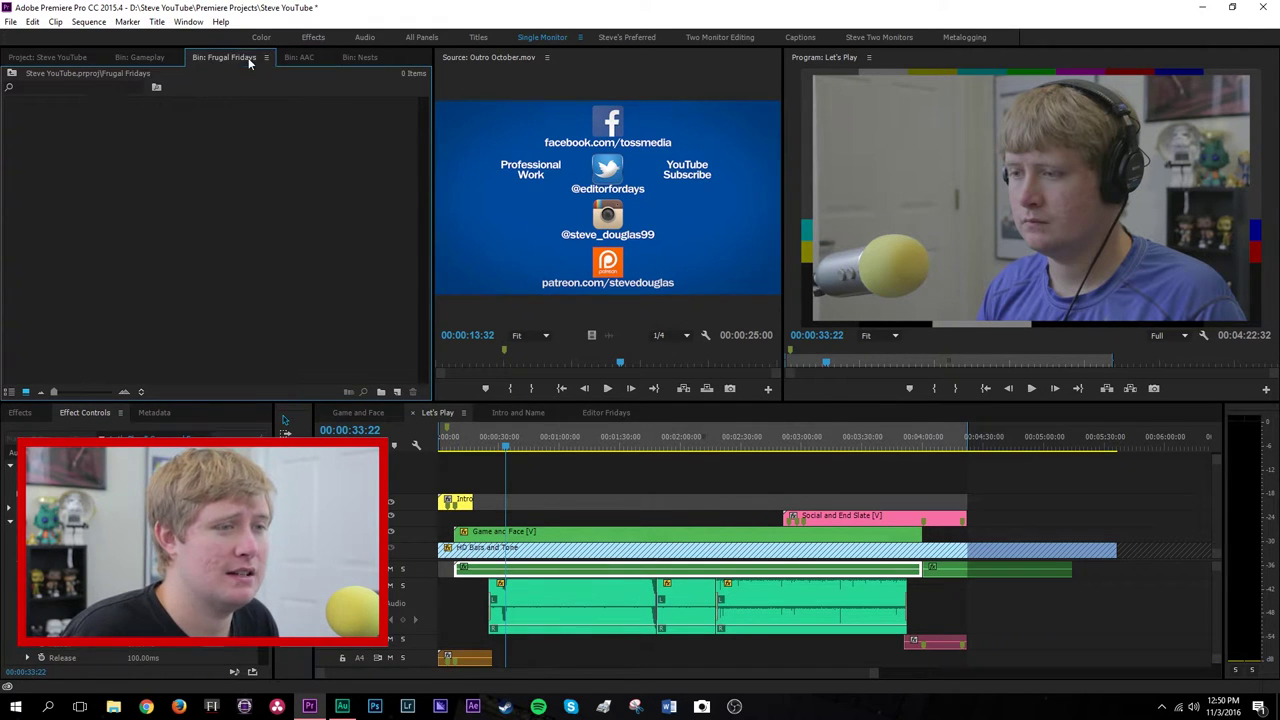
left_click(152, 57)
left_click(224, 57)
left_click(298, 57)
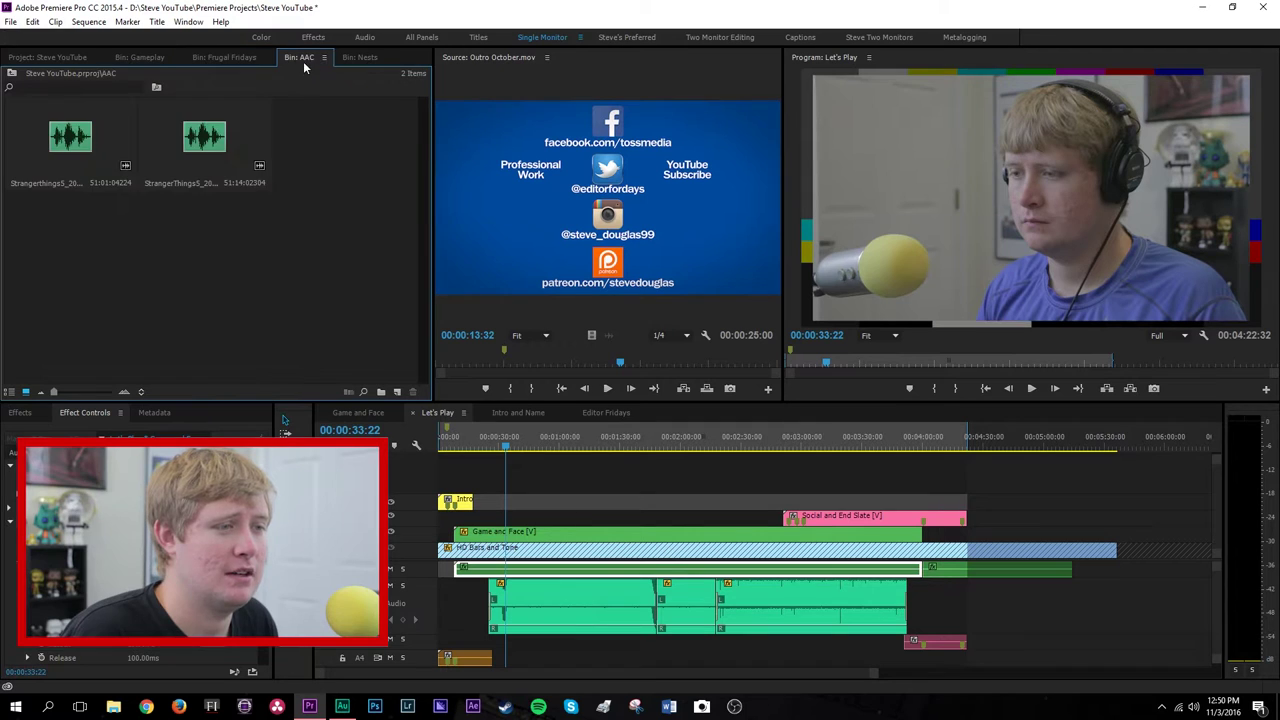
left_click(361, 60)
left_click(137, 58)
left_click(47, 57)
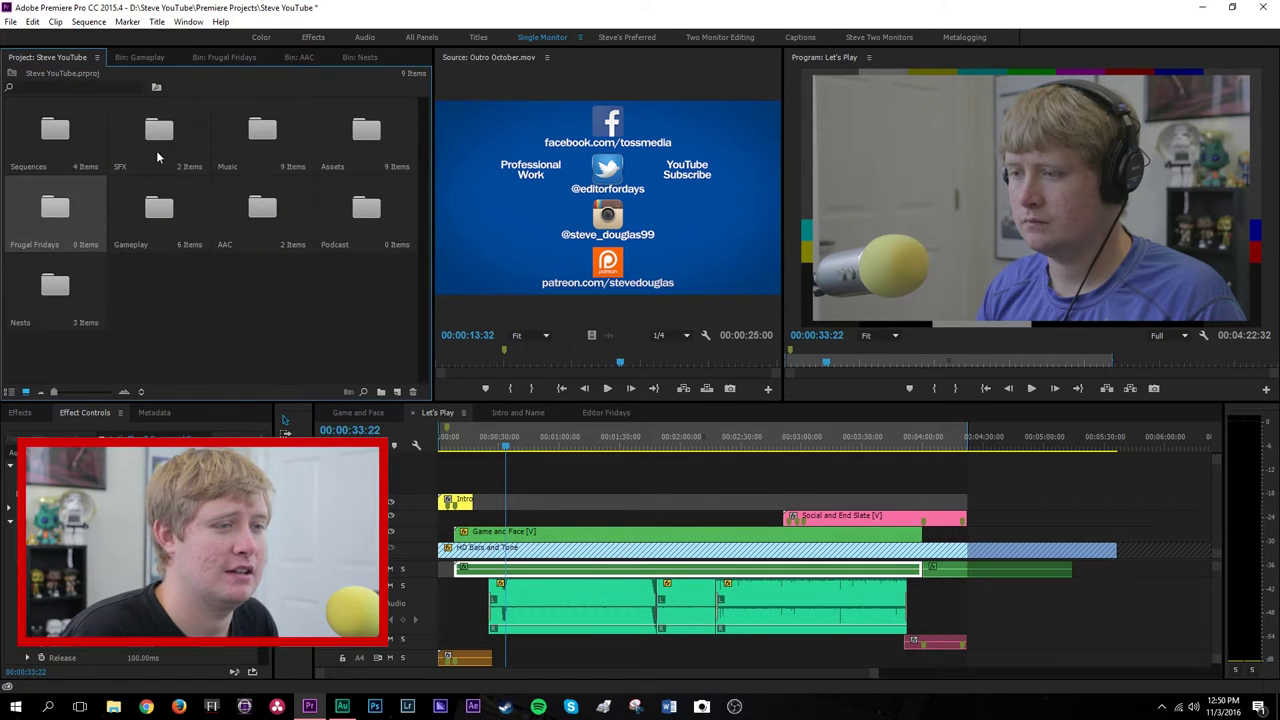
Compare the floating SFX bin with the docked Gameplay bin, and go back to the project's main bins
double_click(153, 138)
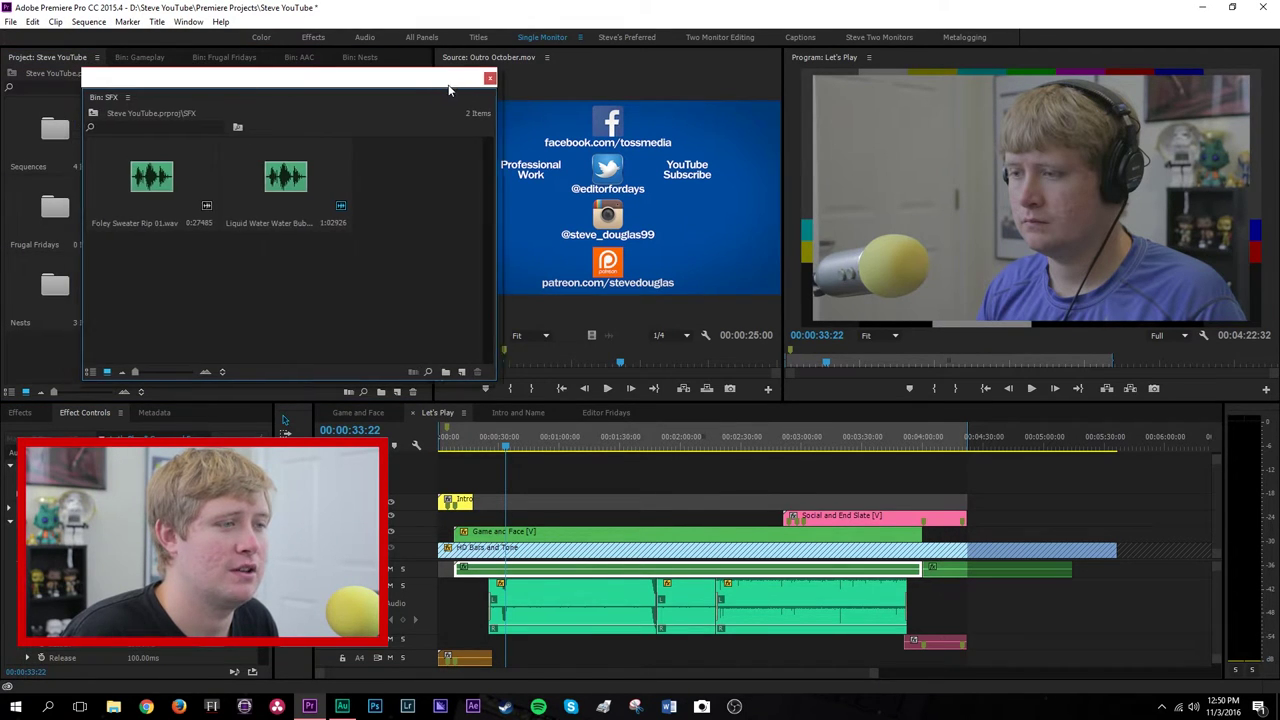
left_click(481, 78)
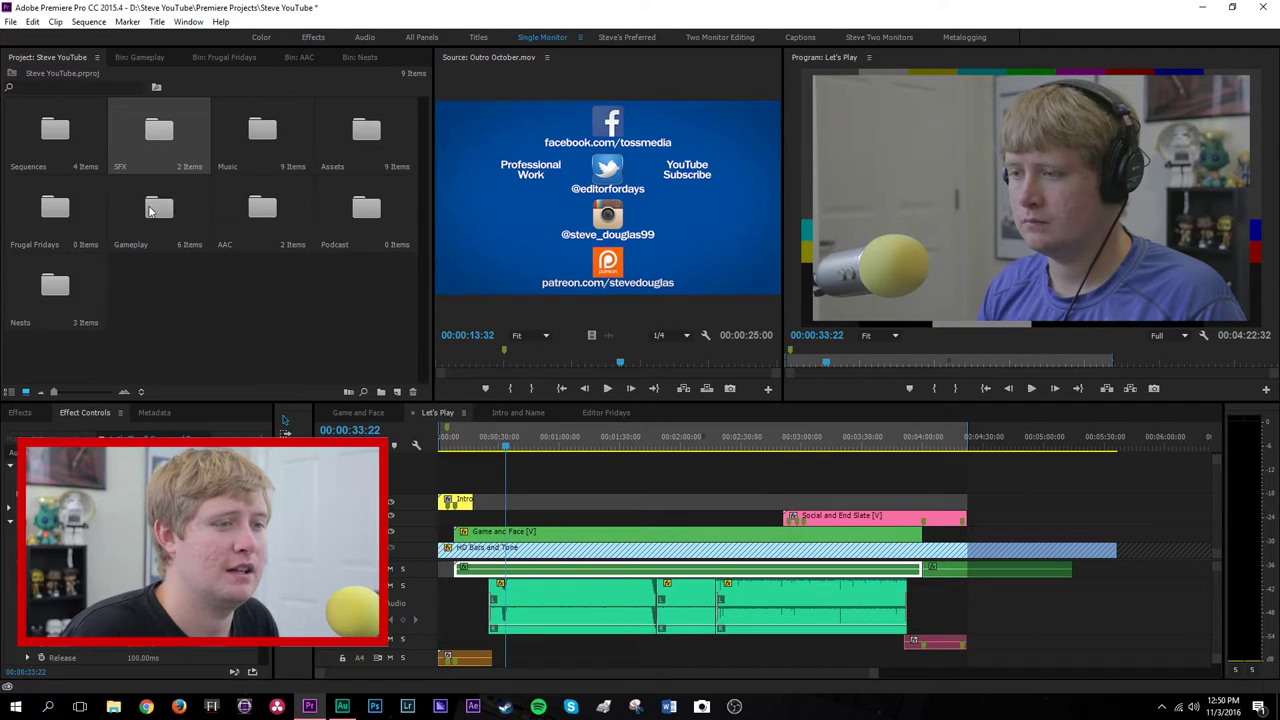
double_click(150, 212)
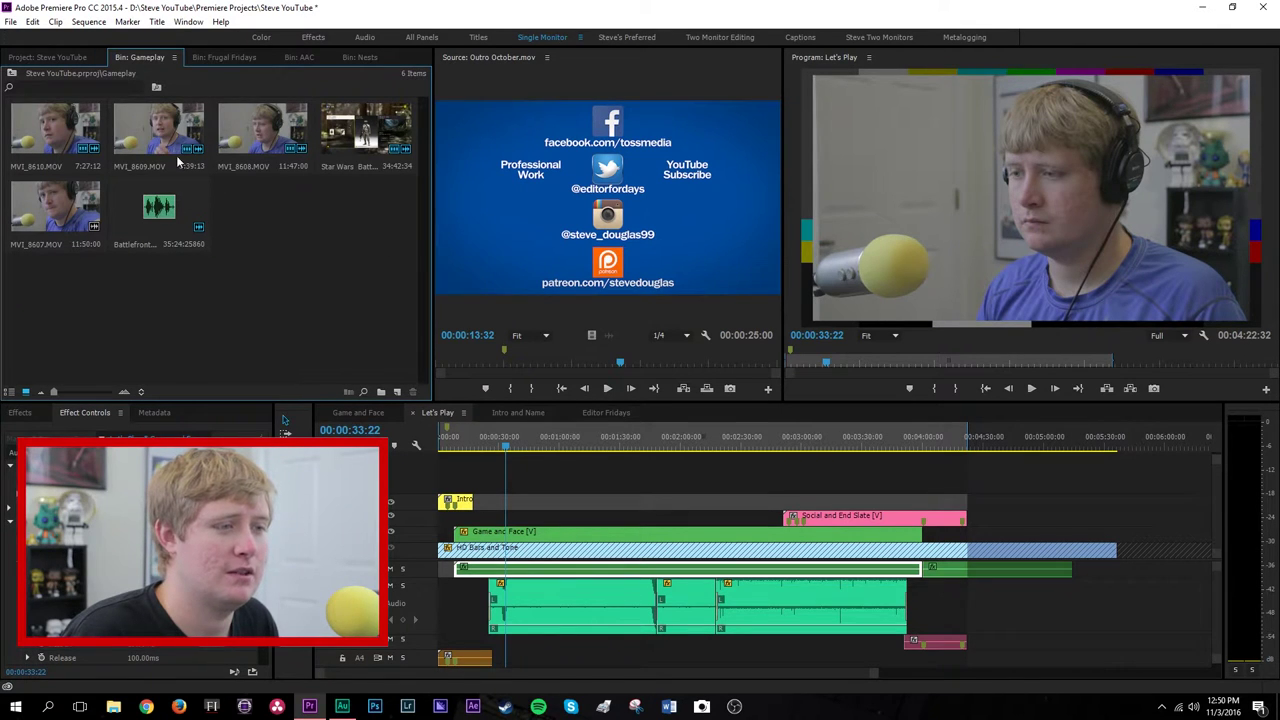
left_click(59, 57)
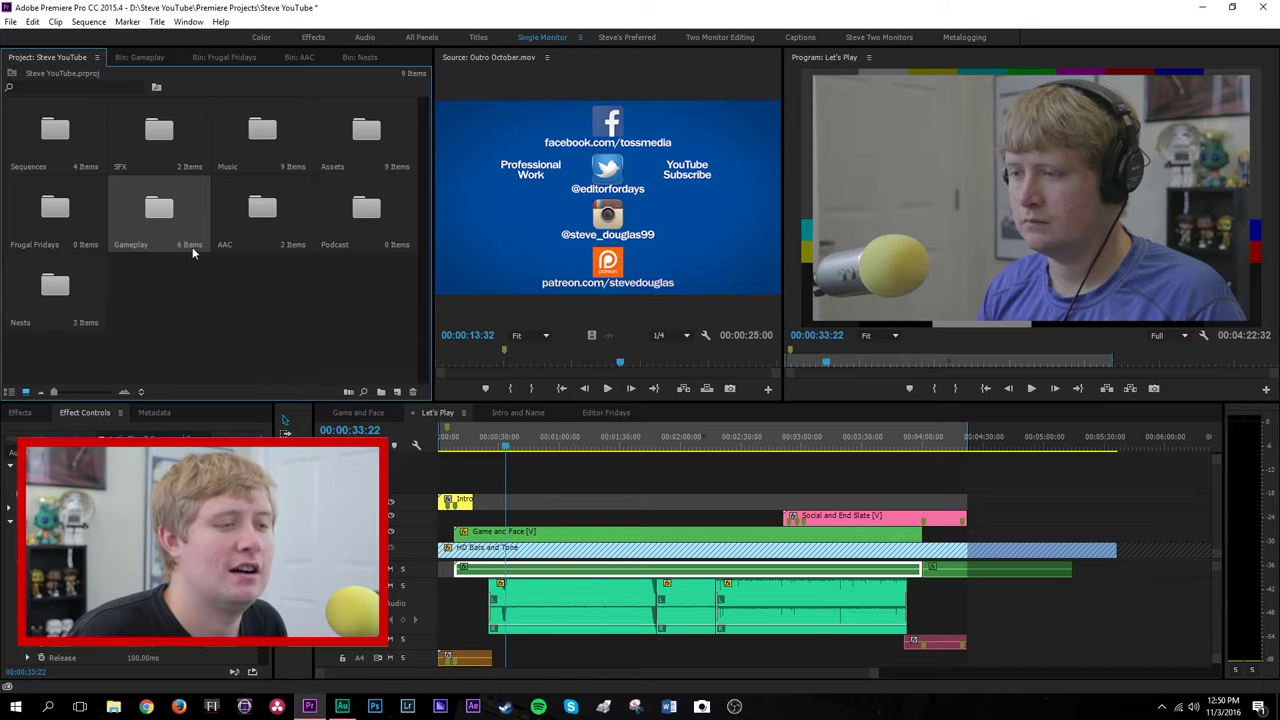
Examine the camera clips, game capture and Battlefront audio recording in the Gameplay bin
double_click(154, 213)
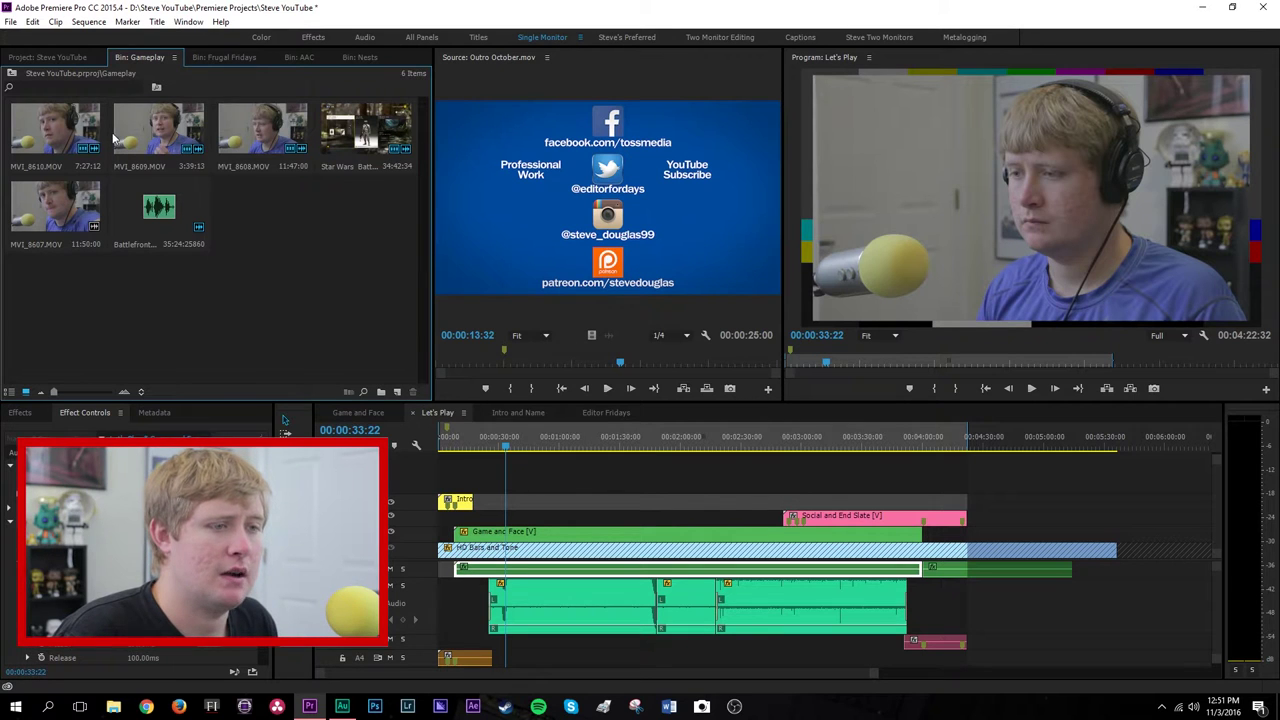
left_click(150, 205)
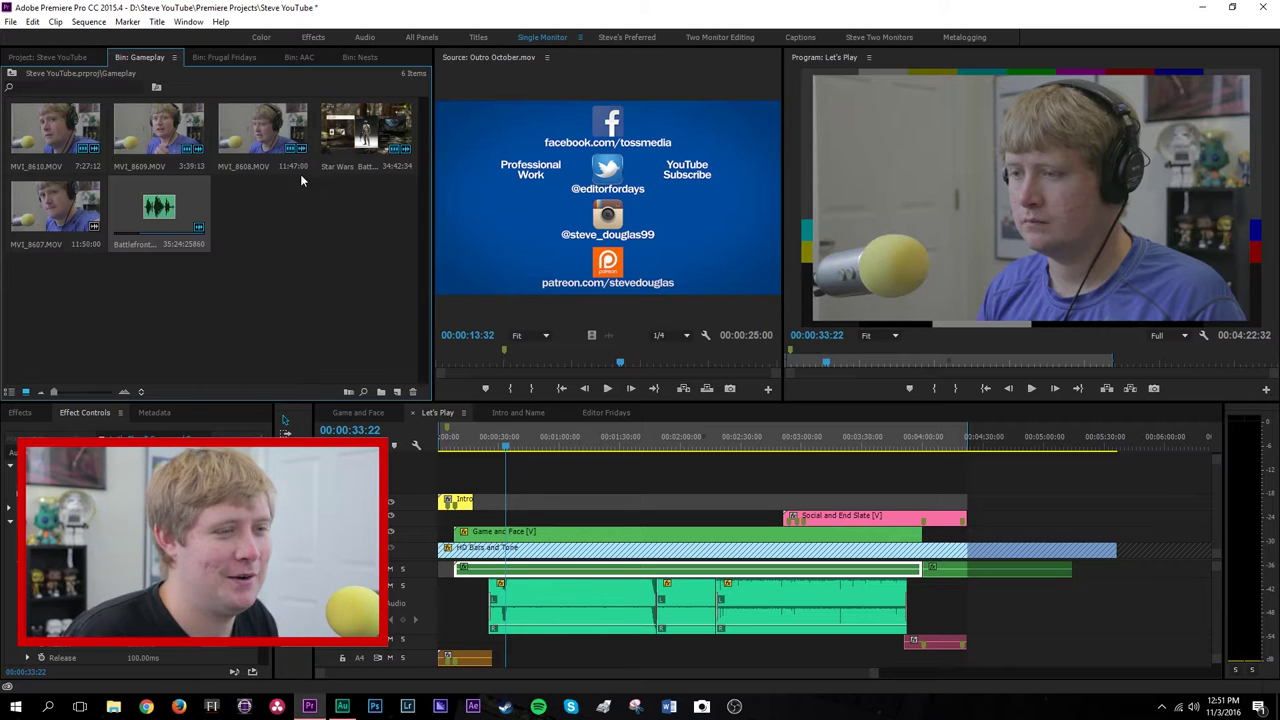
left_click(304, 218)
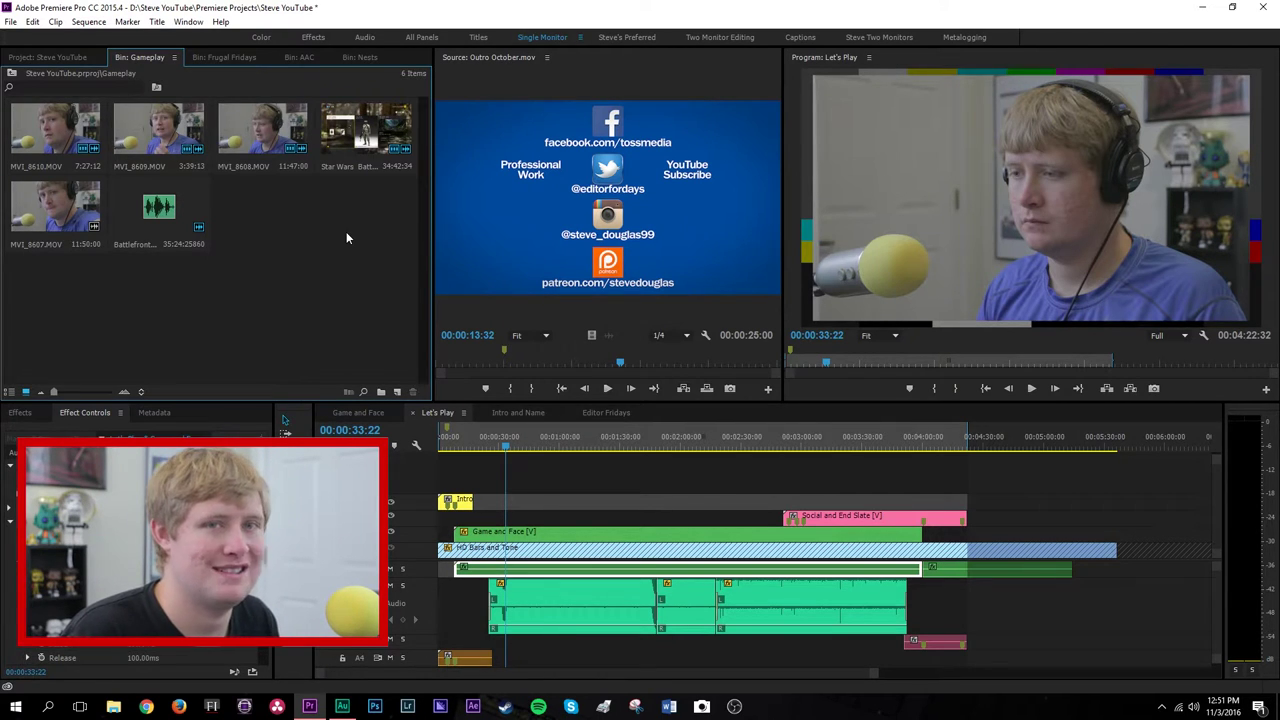
Review the AAC bin's recordings and the Frugal Fridays bin, and return to the project's main bins
left_click(28, 60)
double_click(285, 212)
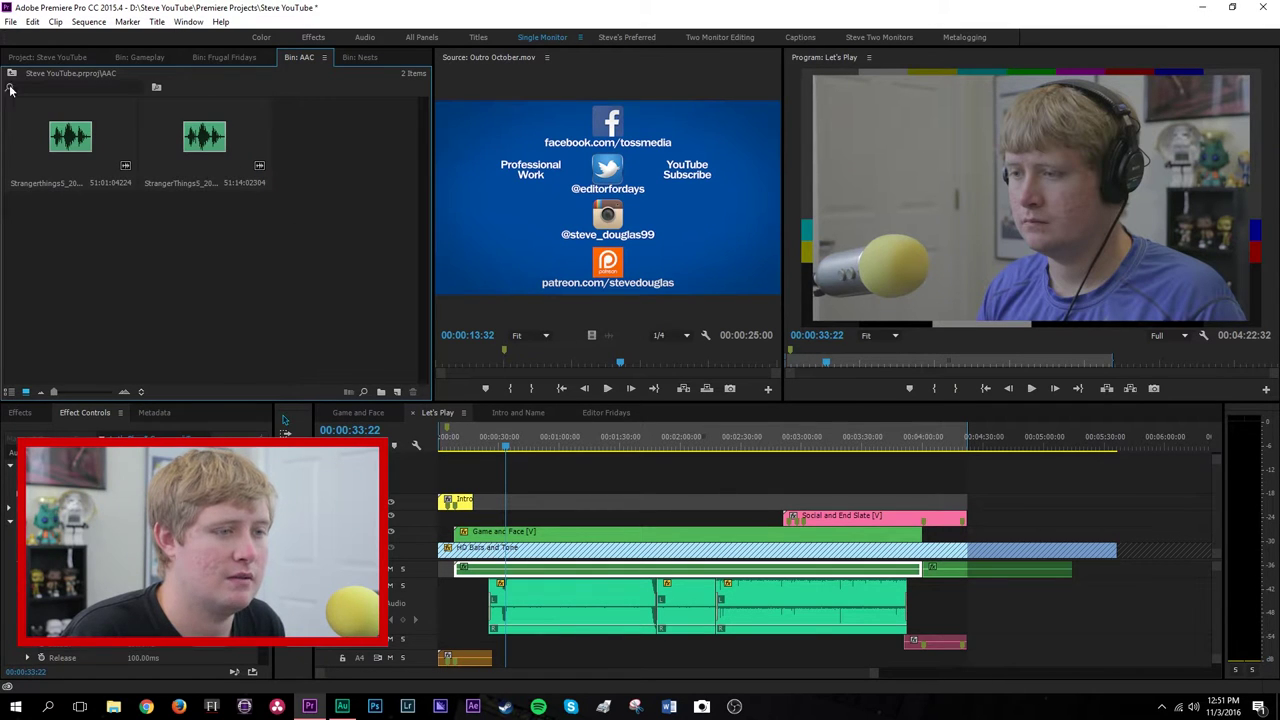
left_click(215, 60)
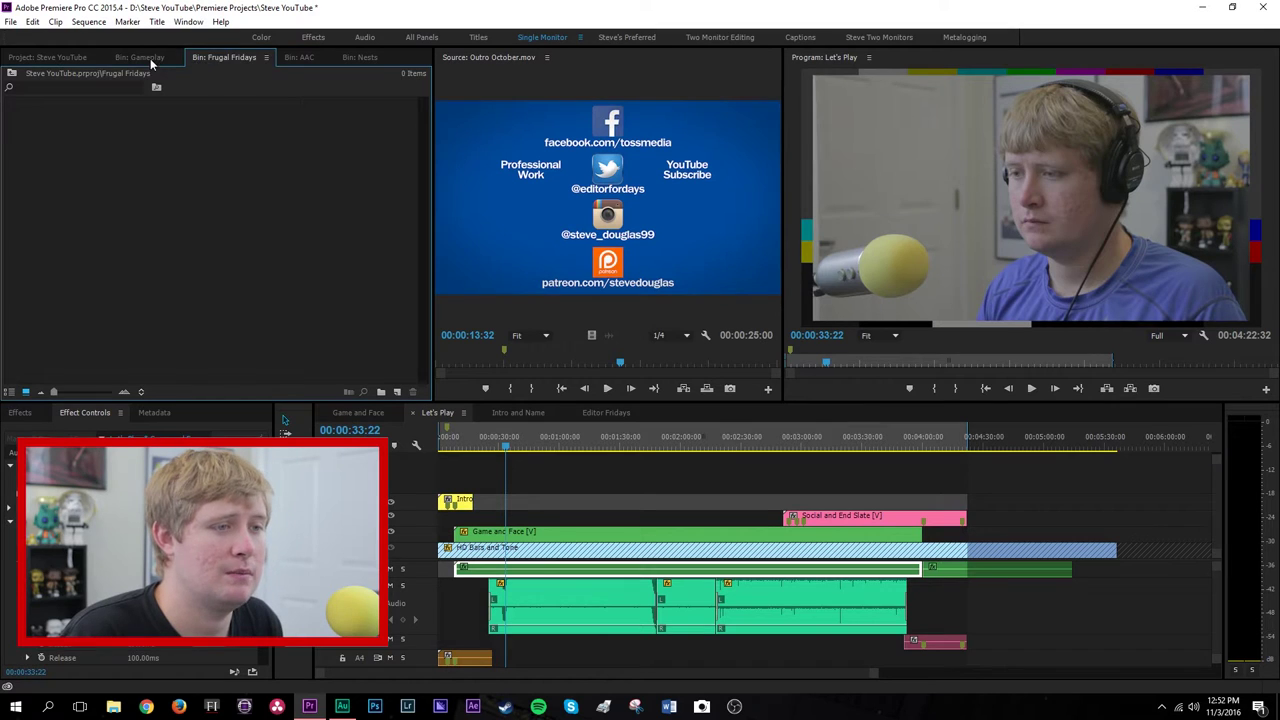
left_click(150, 60)
left_click(70, 60)
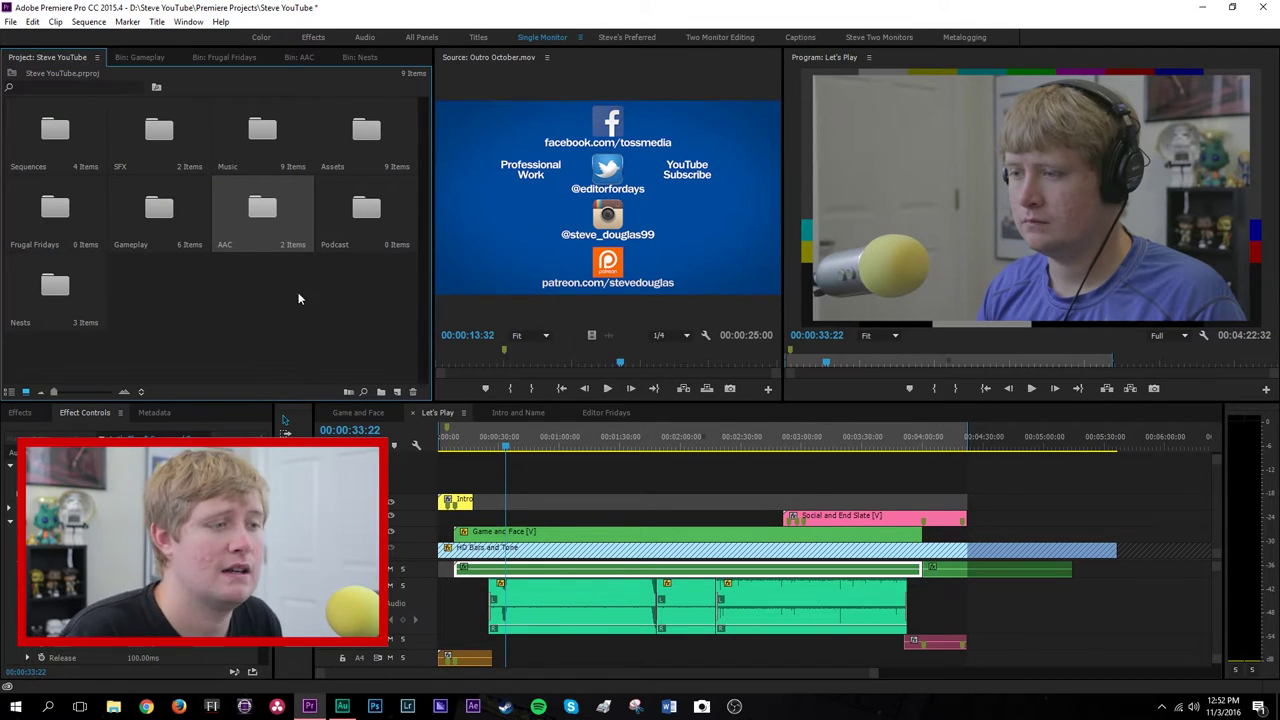
Check the Podcast bin, close it, and clear the bin selection
double_click(366, 207)
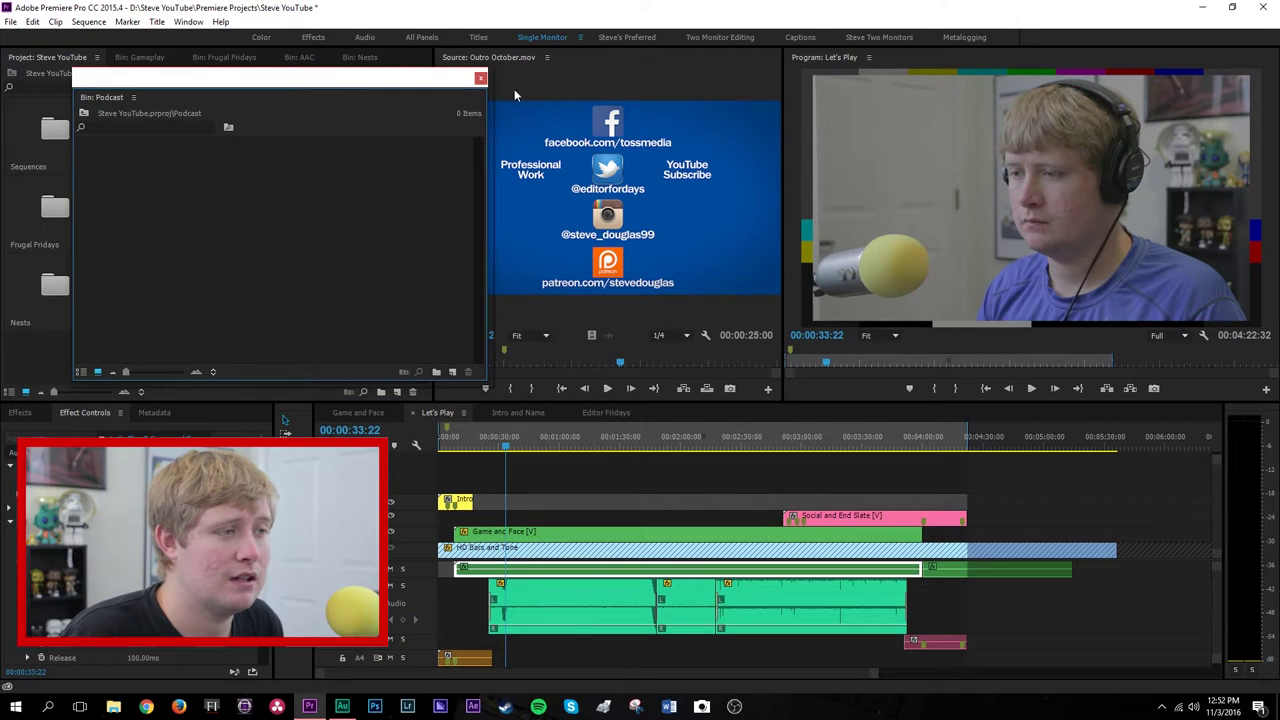
left_click(480, 78)
left_click(306, 287)
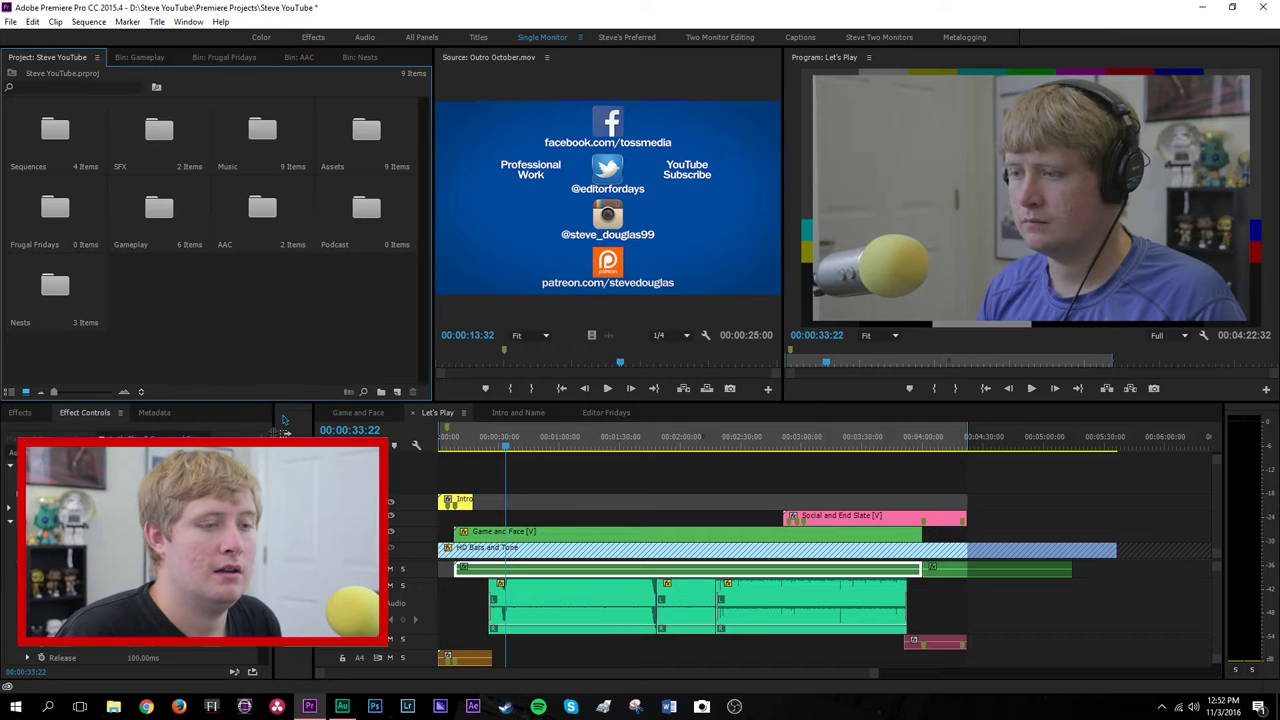
Open the Social and End Slate sequence from the Nests bin and preview its outro briefly
double_click(52, 290)
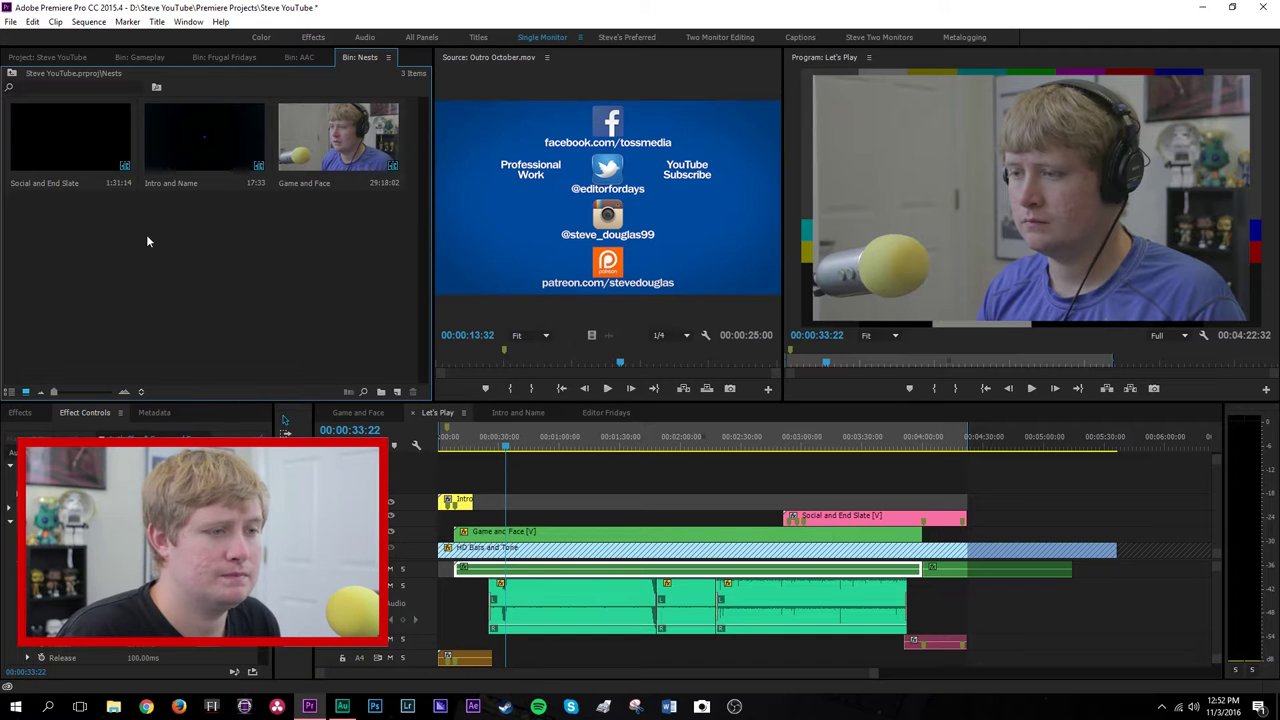
double_click(56, 127)
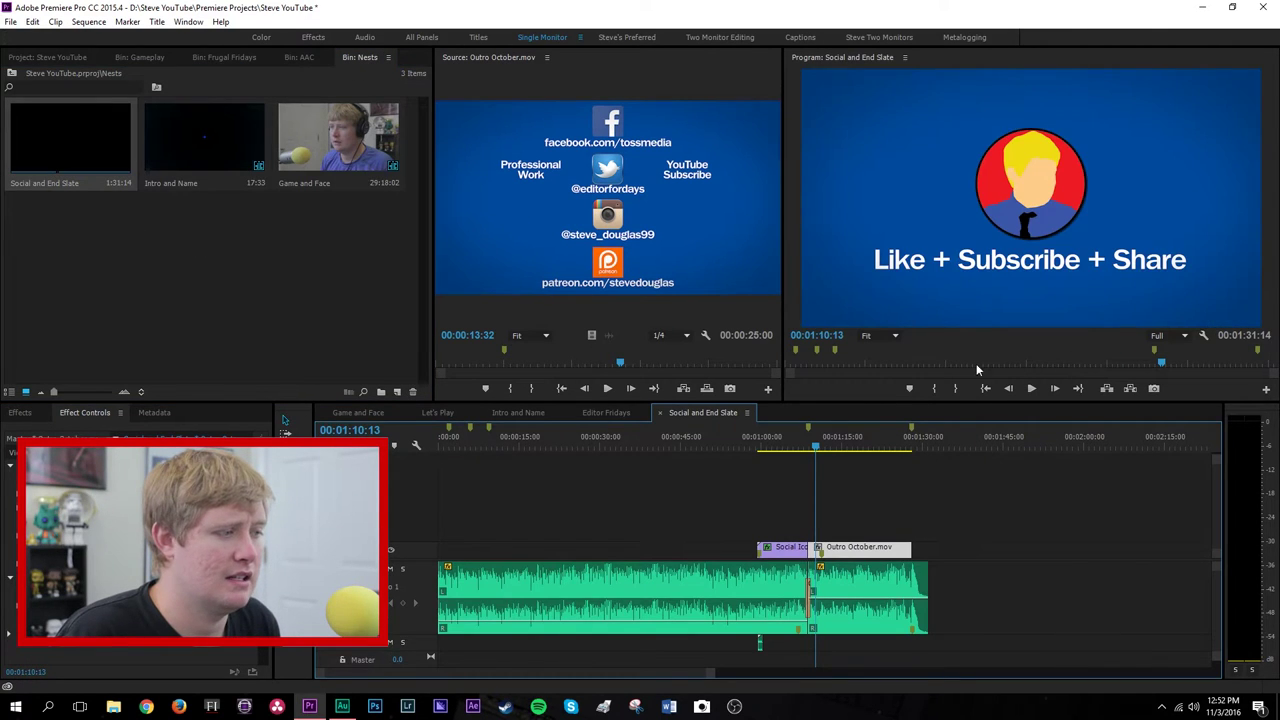
left_click(918, 367)
key("space")
key("space")
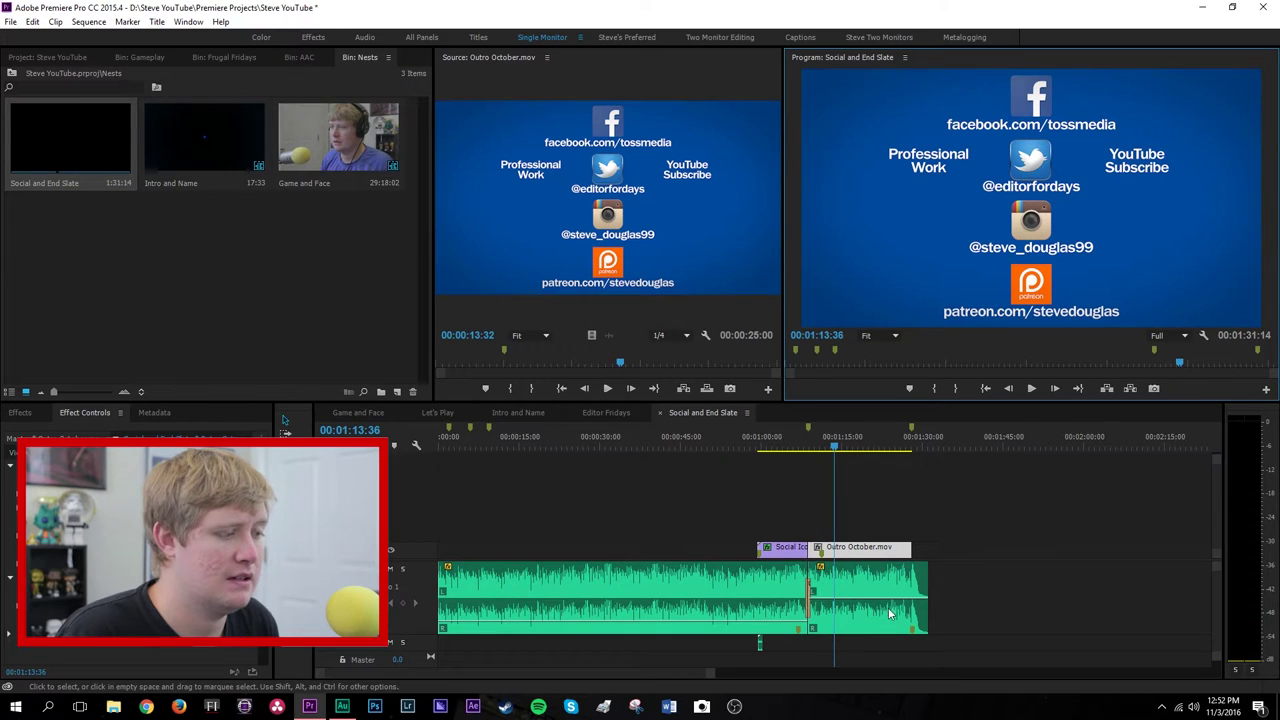
Compare the Editor Fridays and Social and End Slate sequences in the timeline, and bring up the Intro and Name sequence
left_click(612, 413)
left_click(701, 412)
left_click(612, 413)
left_click(701, 412)
left_click(612, 413)
left_click(701, 412)
left_click(612, 413)
left_click(518, 412)
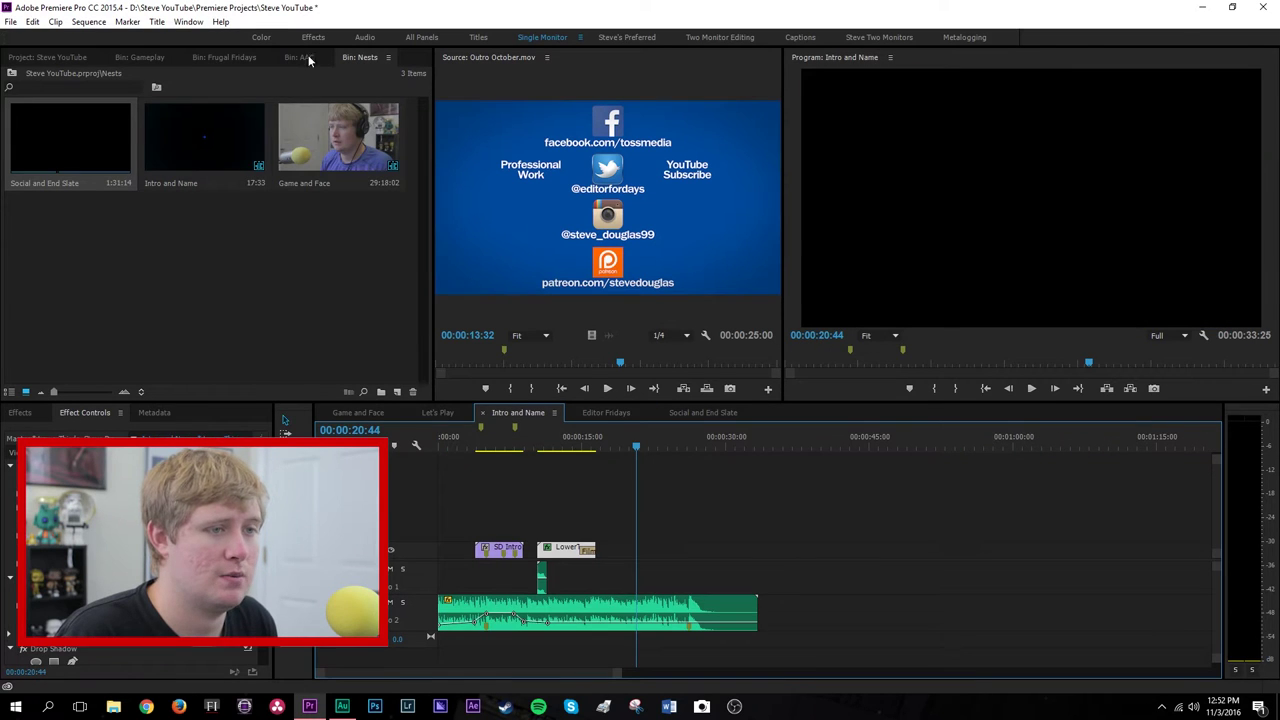
Check the show sequences in the Sequences bin, close it, and deselect everything in the project
left_click(60, 58)
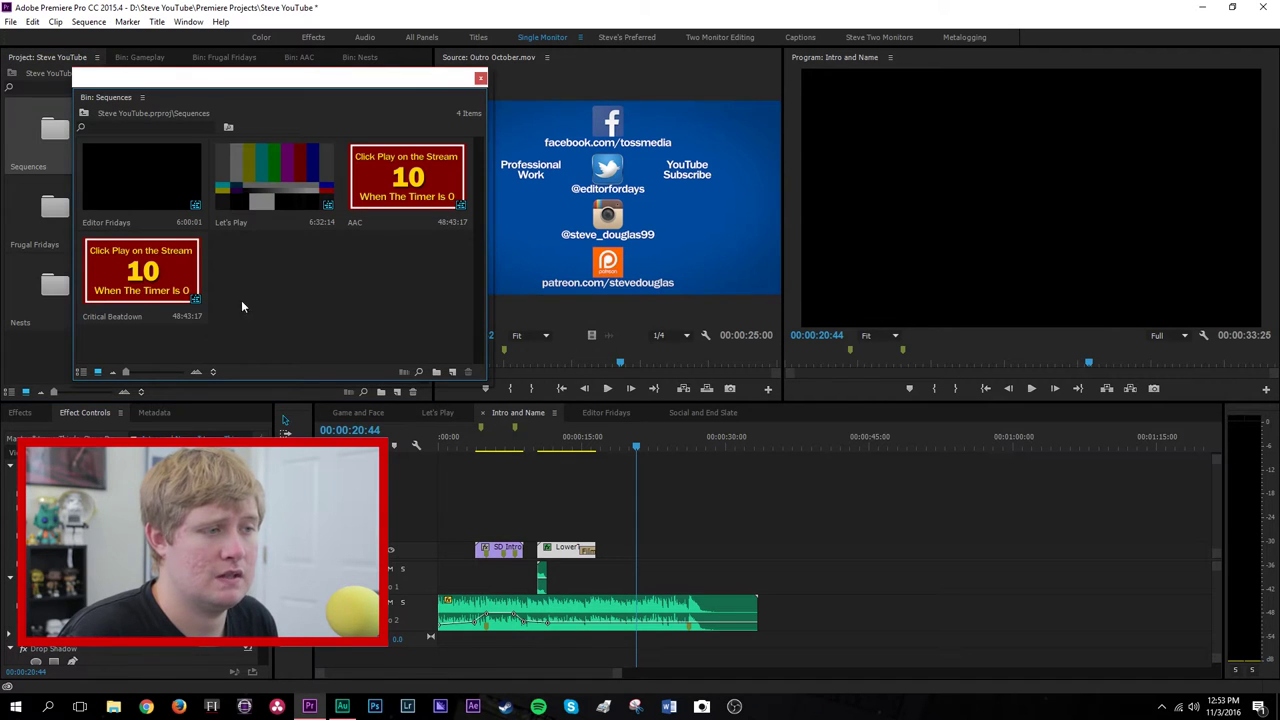
left_click(480, 79)
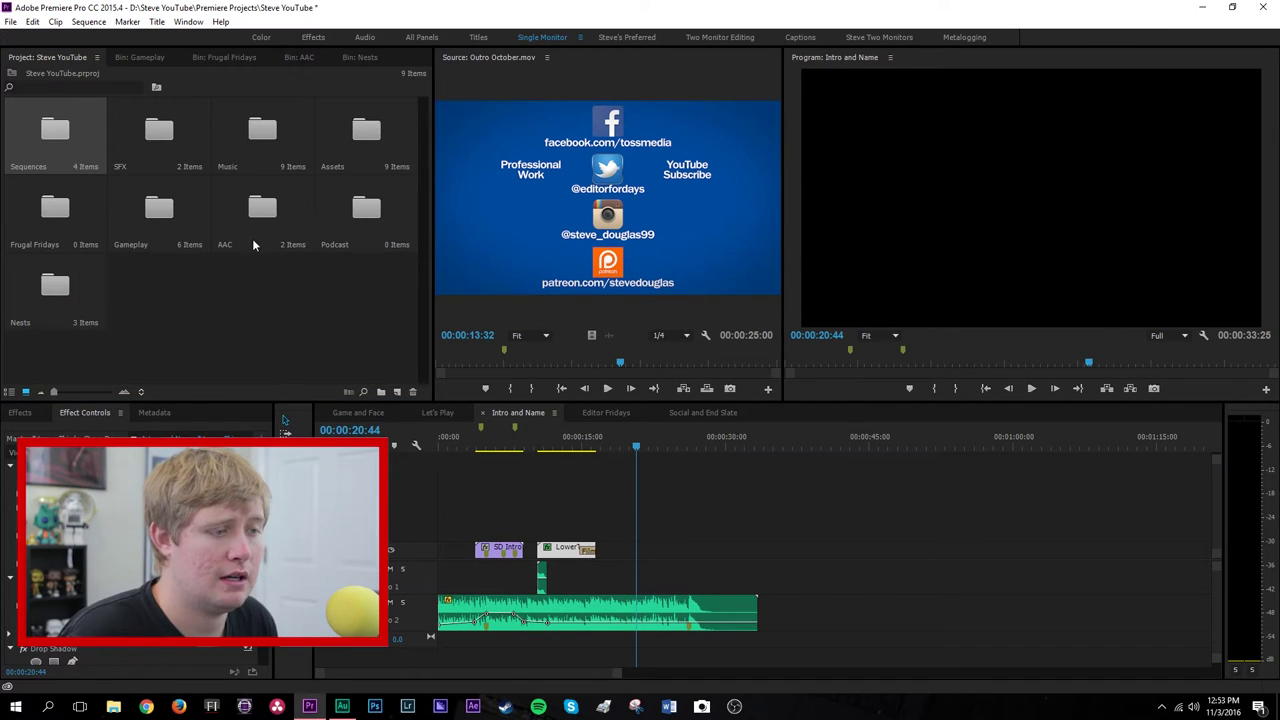
left_click(234, 269)
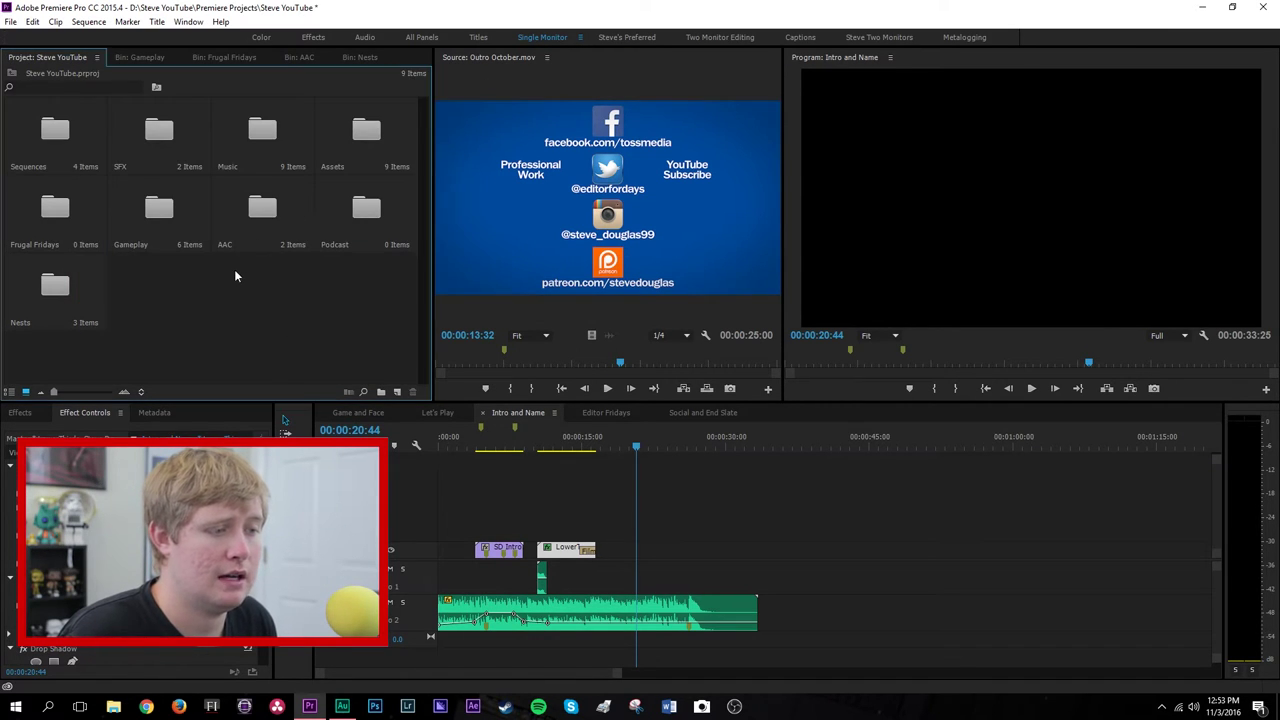
Review the open Social and End Slate, Editor Fridays and Intro and Name sequences, and check the Nests bin before returning to the main bins
left_click(675, 412)
left_click(603, 414)
left_click(505, 414)
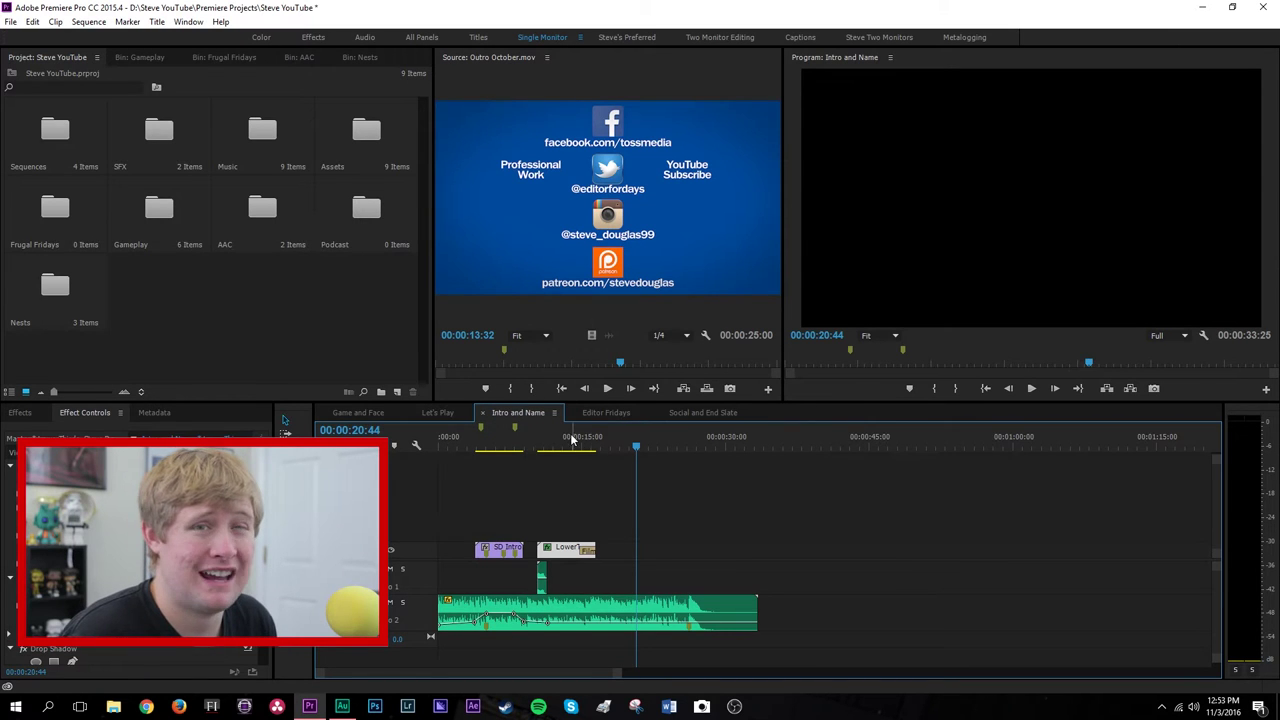
left_click(606, 413)
left_click(677, 412)
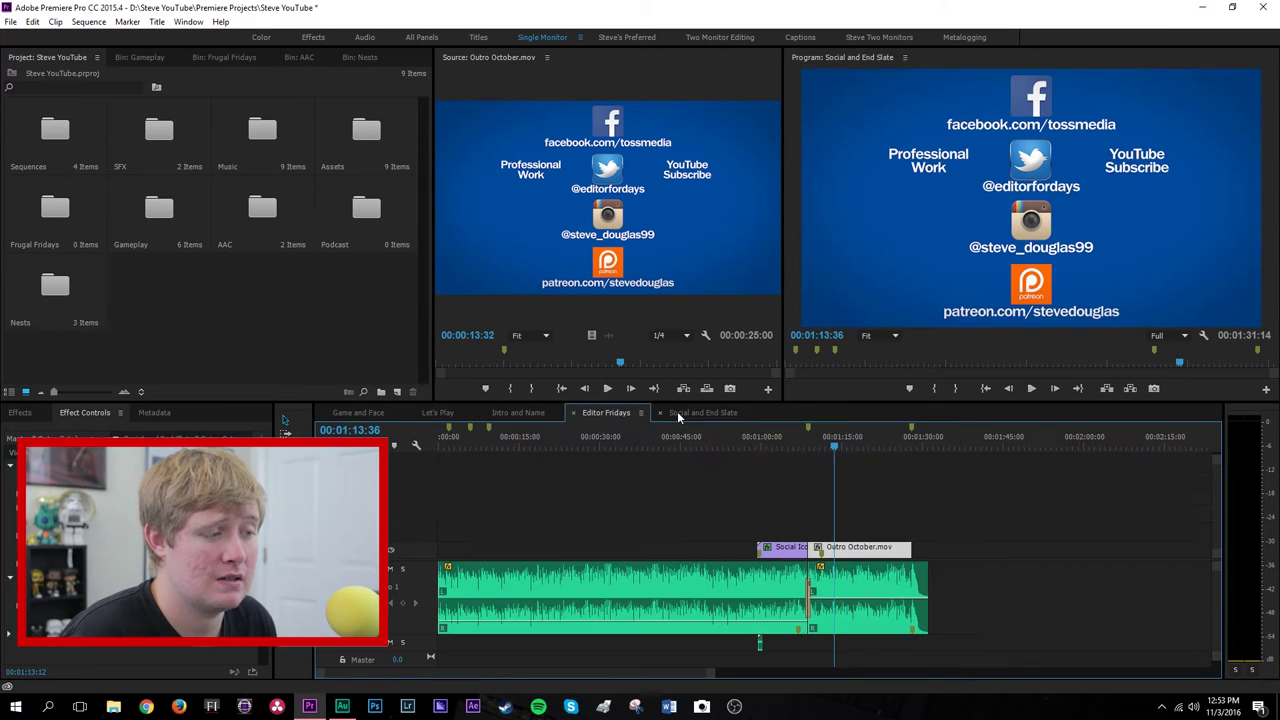
left_click(516, 414)
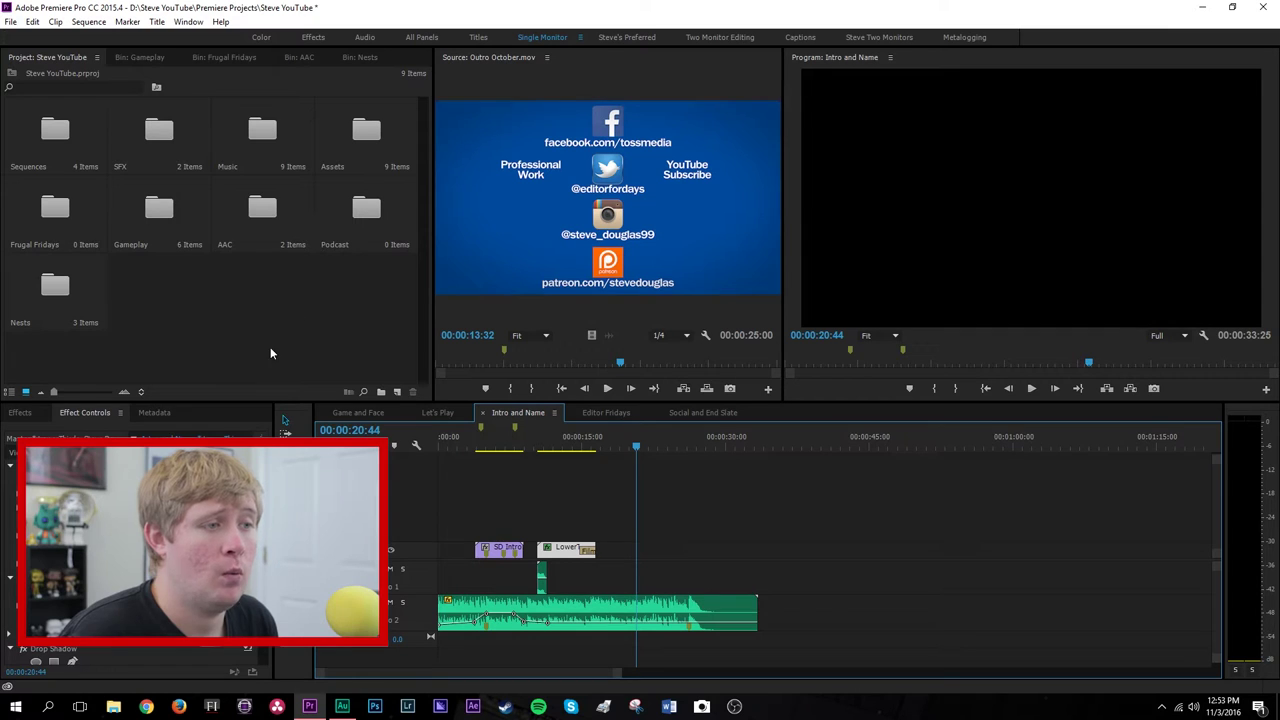
left_click(362, 58)
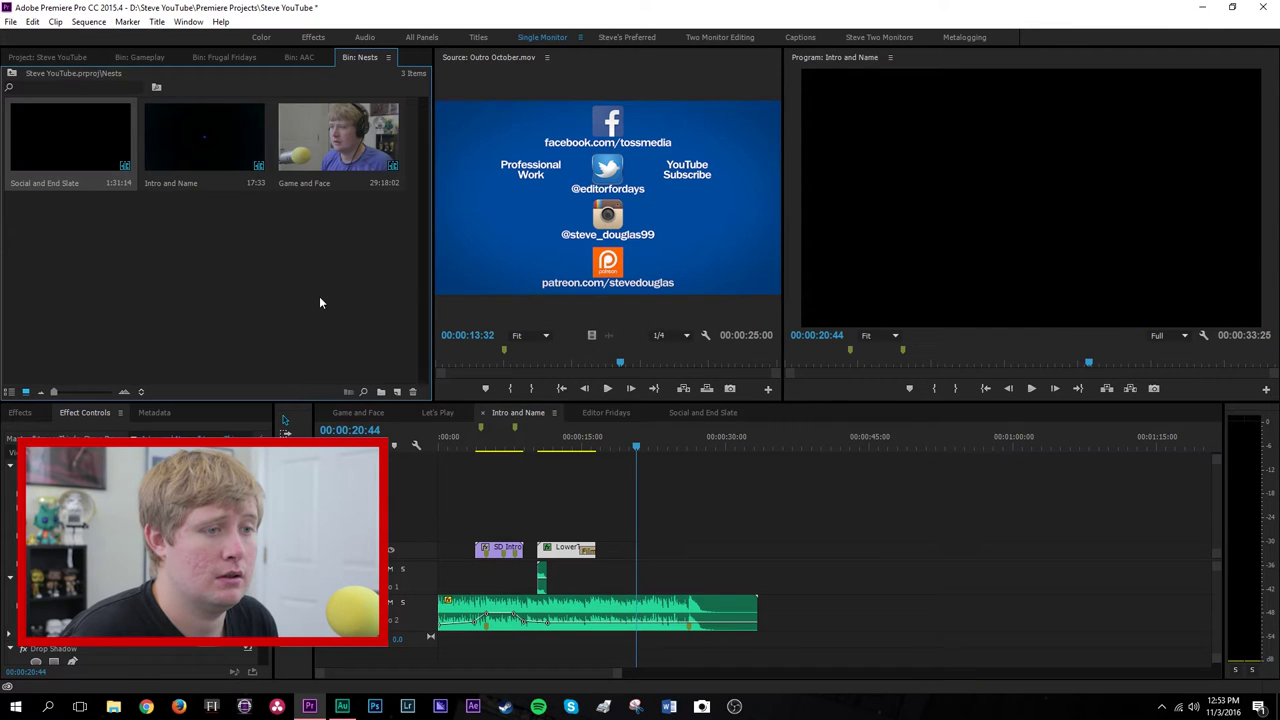
left_click(47, 57)
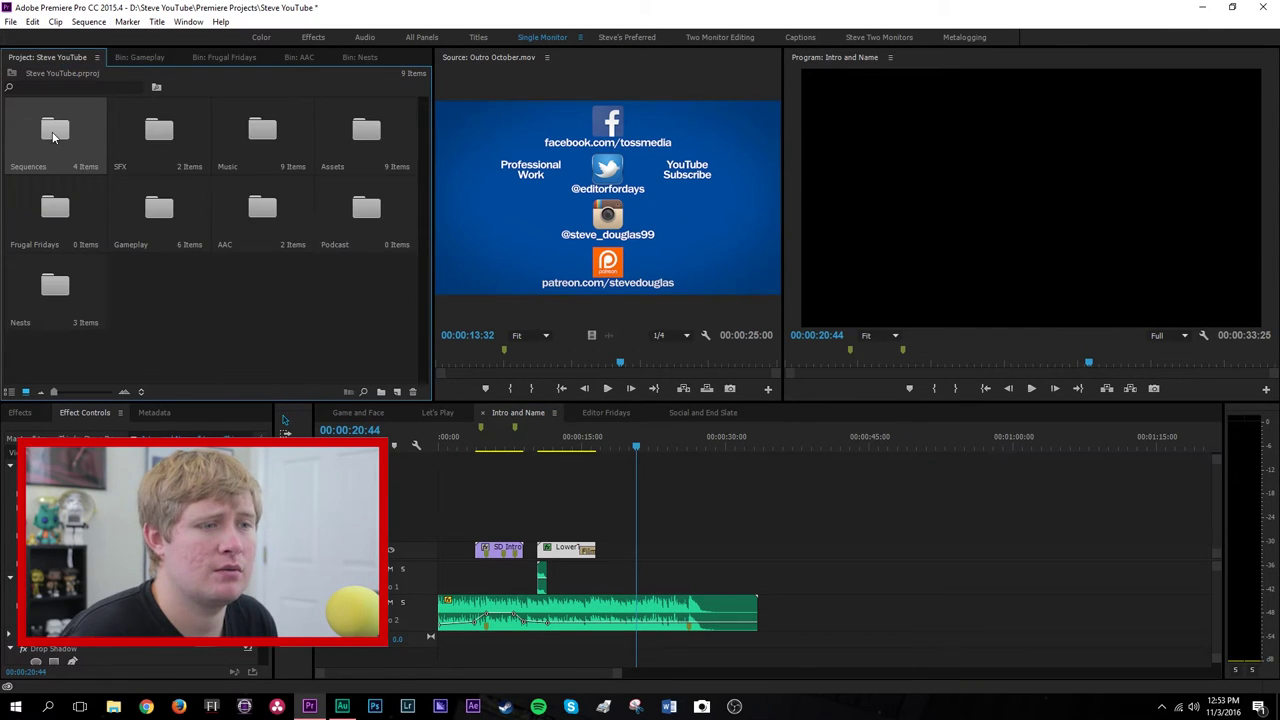
Check the show sequences in the Sequences bin, and reveal the Game and Face sequence in its project bin
double_click(55, 132)
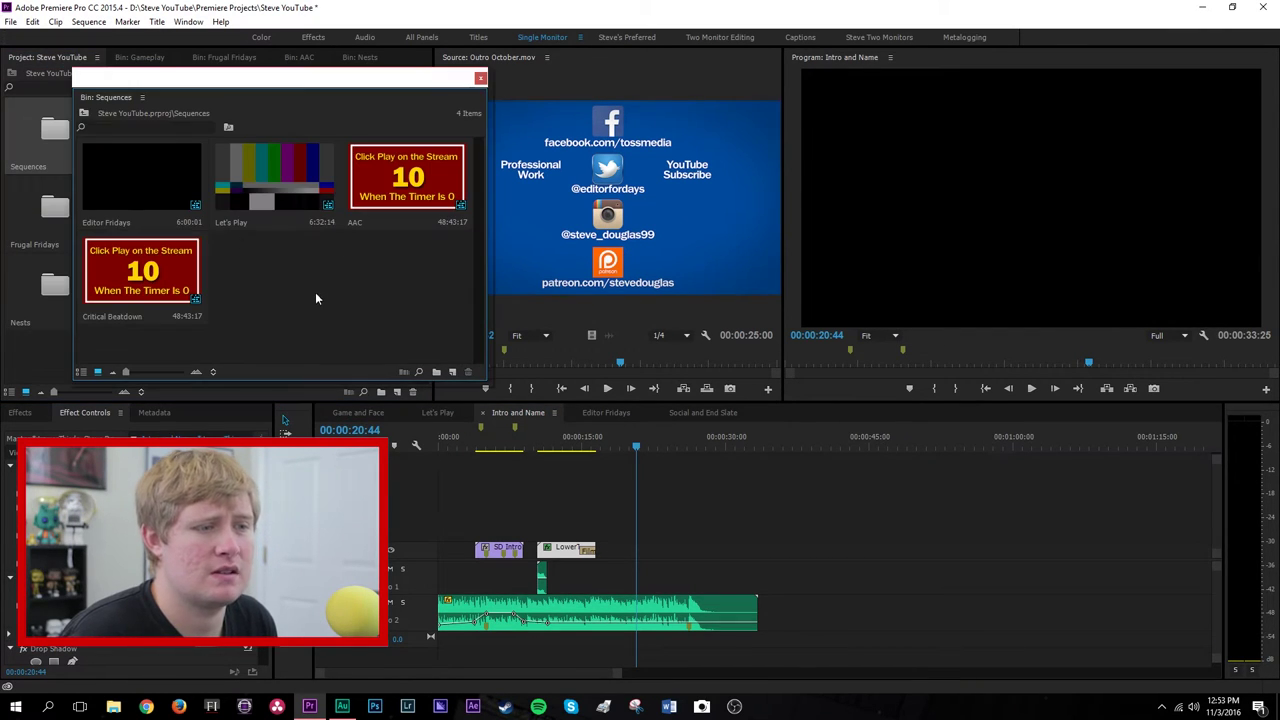
left_click(480, 78)
right_click(364, 414)
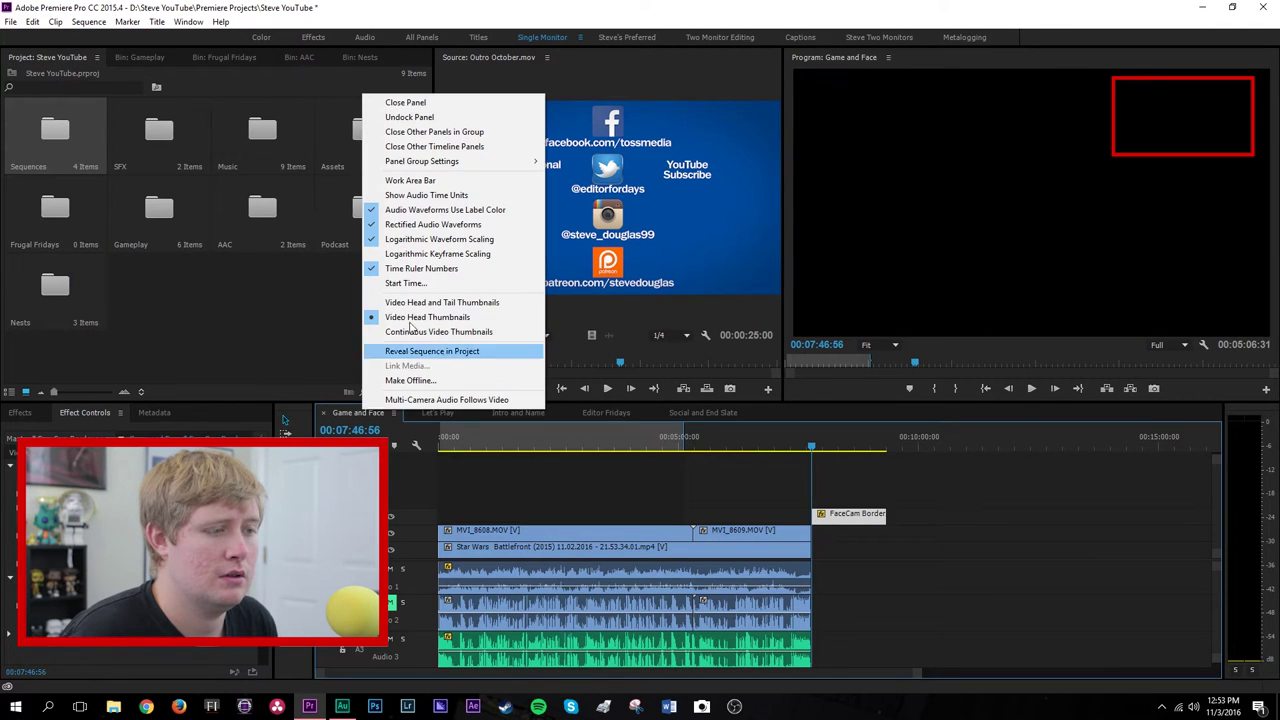
left_click(420, 352)
left_click(228, 223)
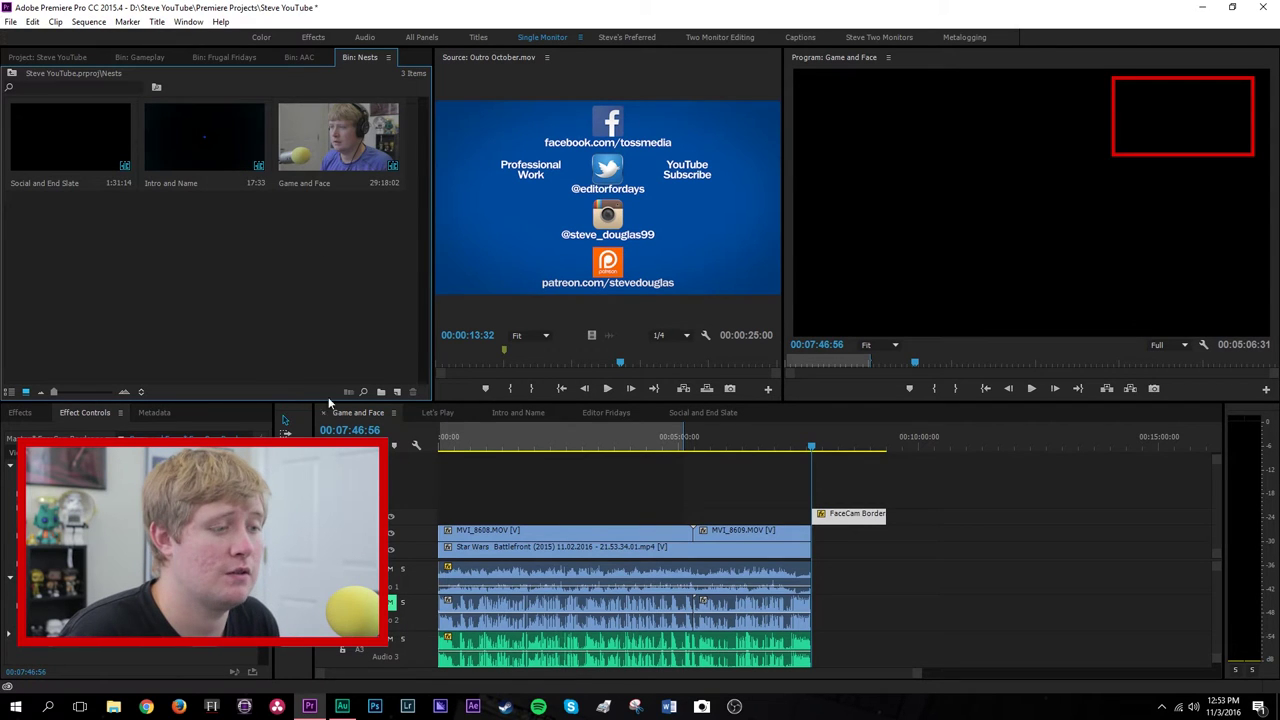
Reveal the Let's Play sequence in its project bin, and close that bin after checking it
right_click(422, 414)
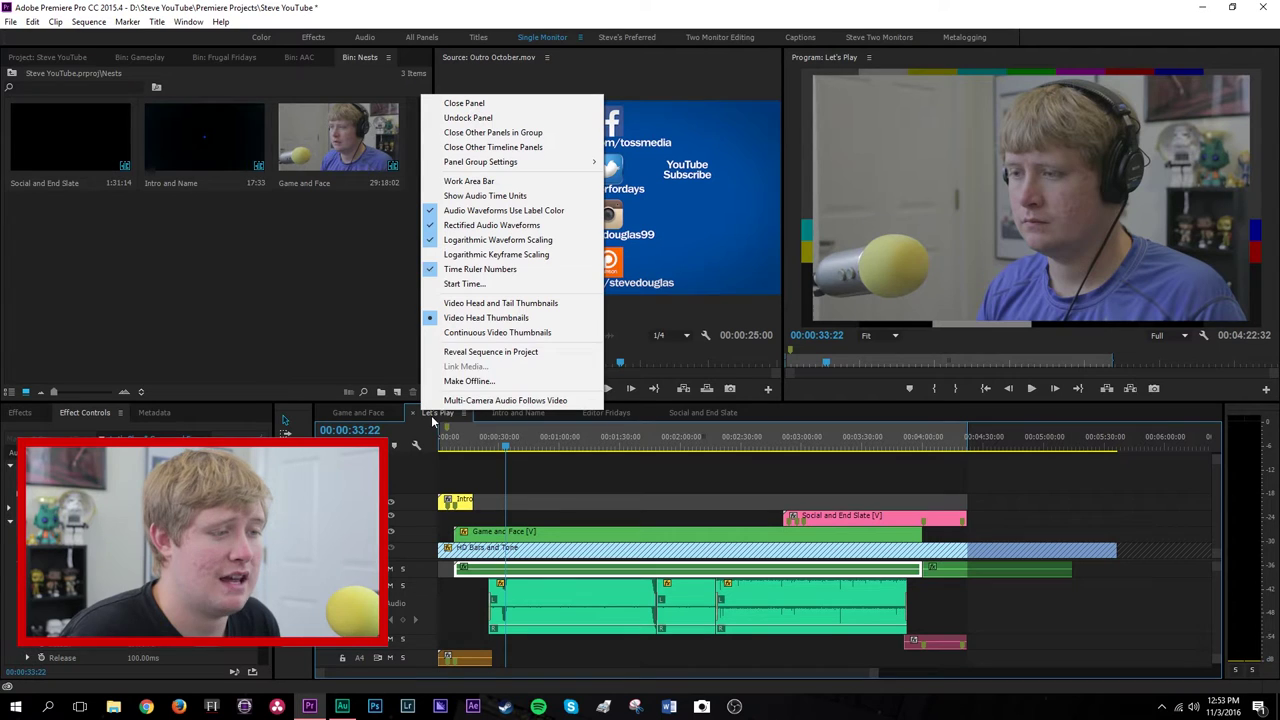
left_click(470, 352)
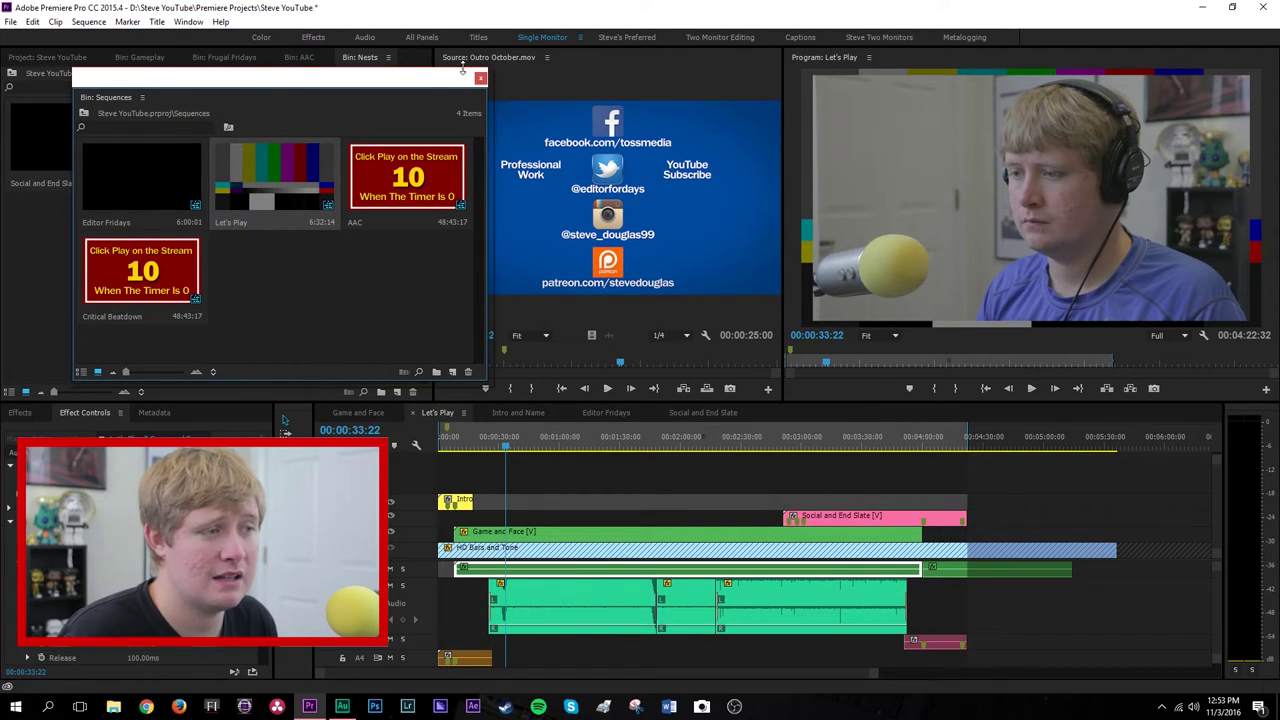
left_click(480, 79)
Reveal the HD Bars and Tone clip from the Let's Play timeline in its source bin, and return to the main bins
left_click(549, 540)
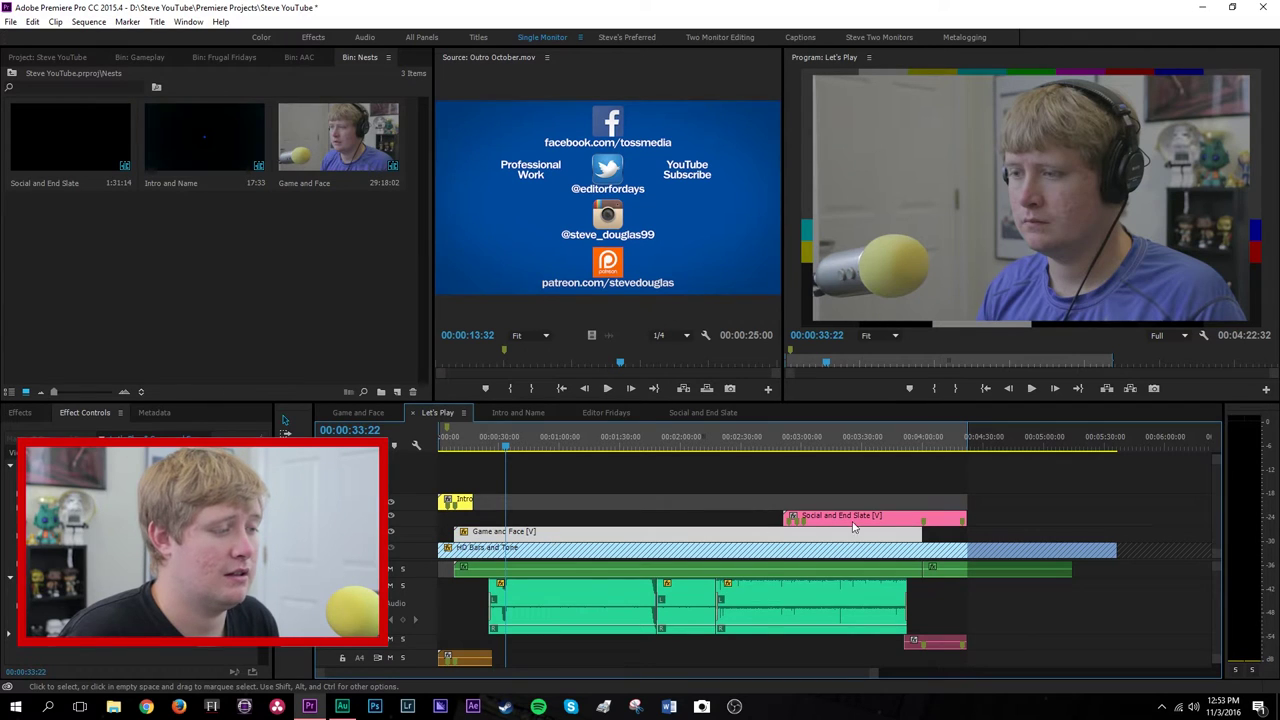
left_click(610, 551)
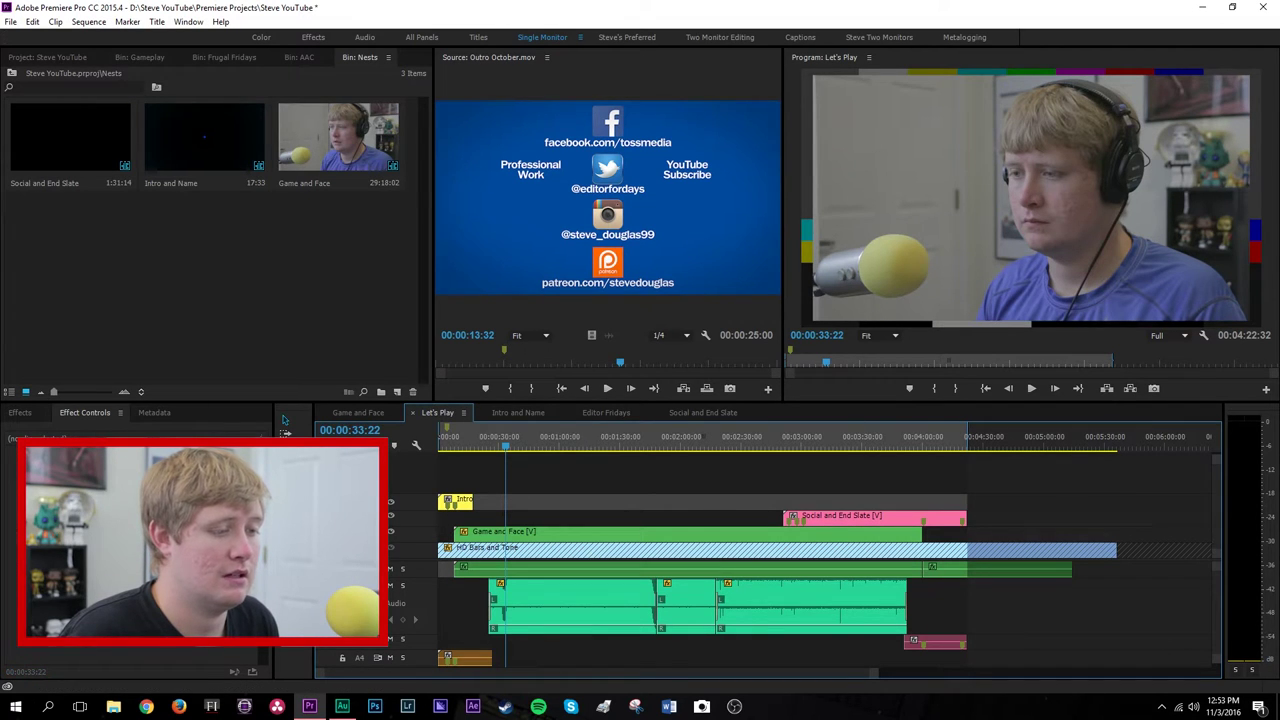
right_click(460, 551)
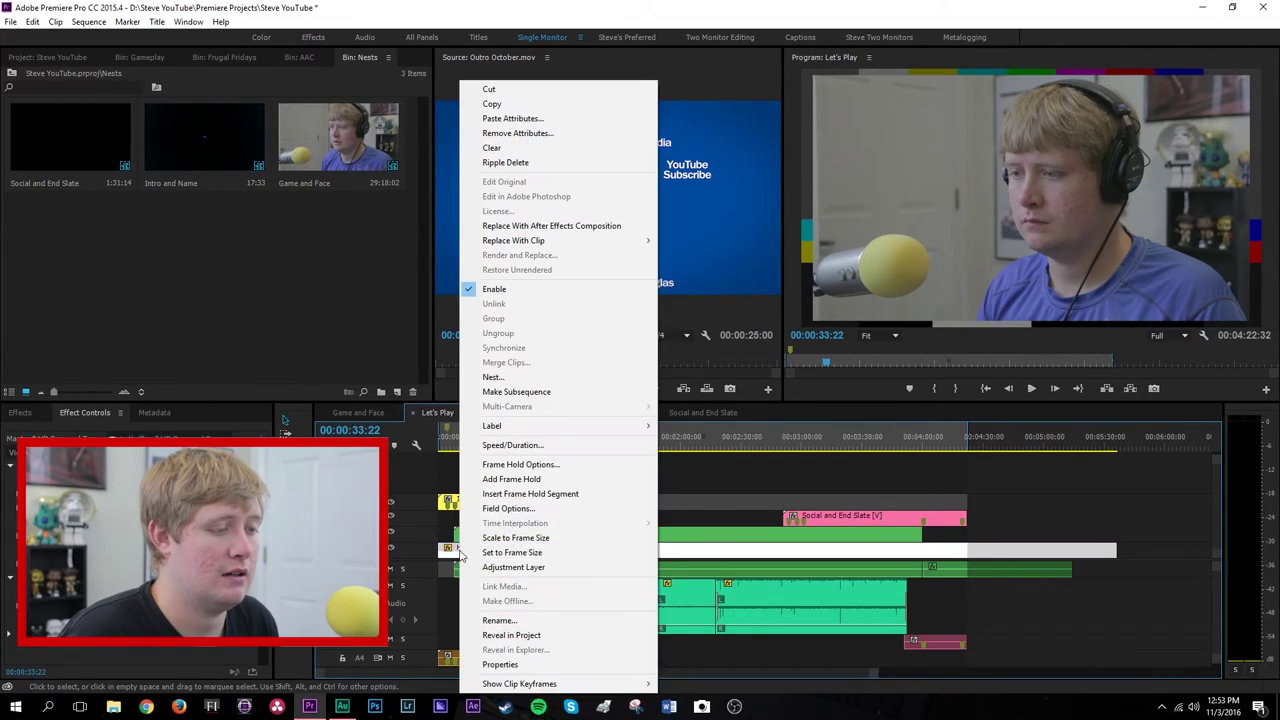
left_click(512, 635)
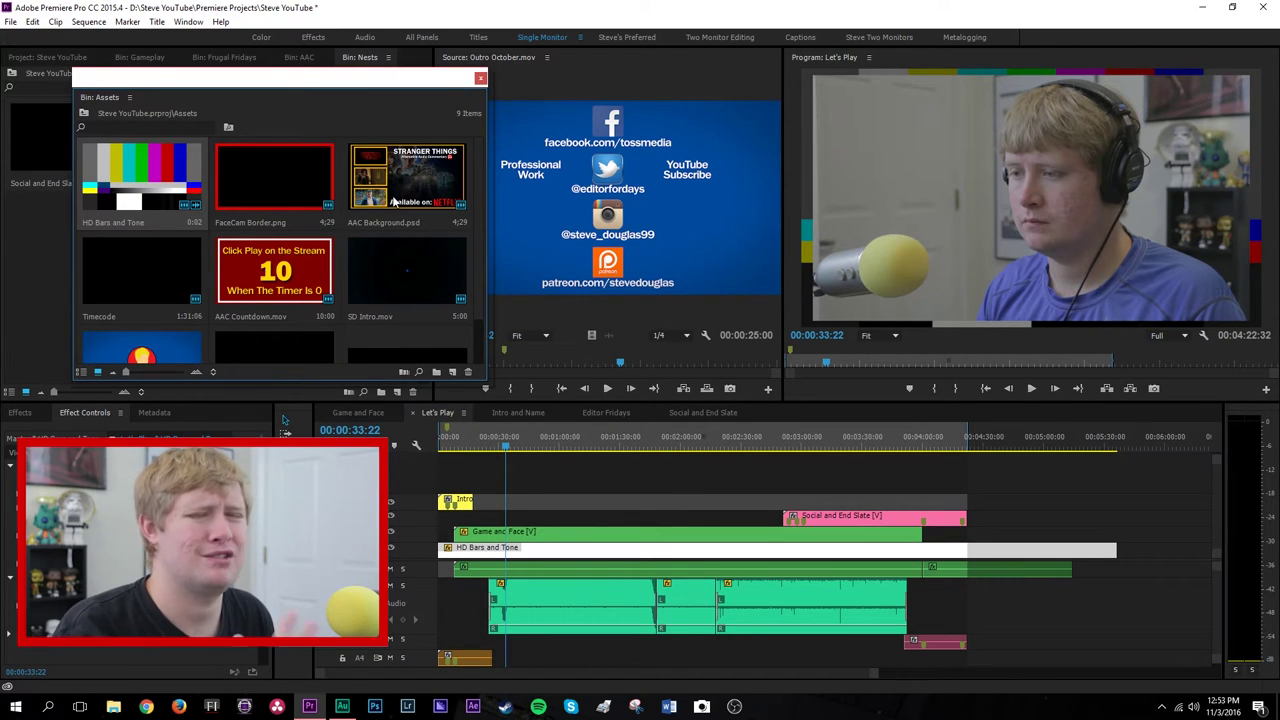
left_click(481, 78)
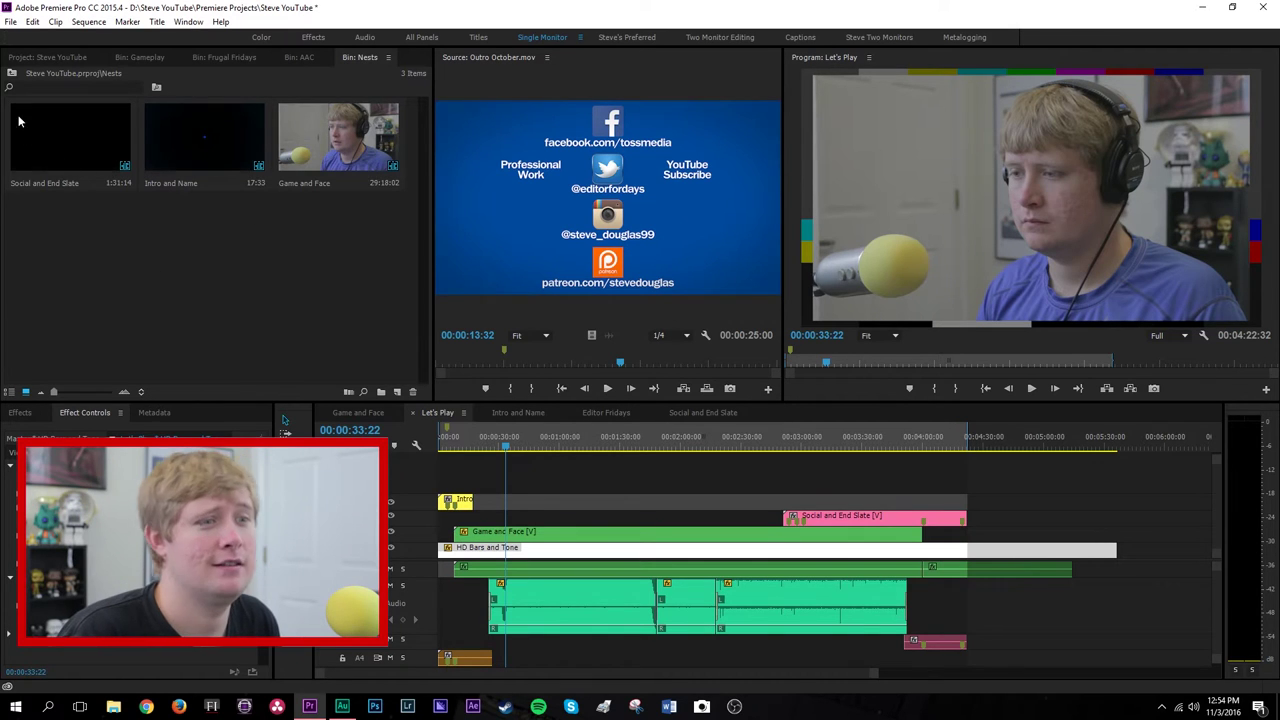
left_click(29, 60)
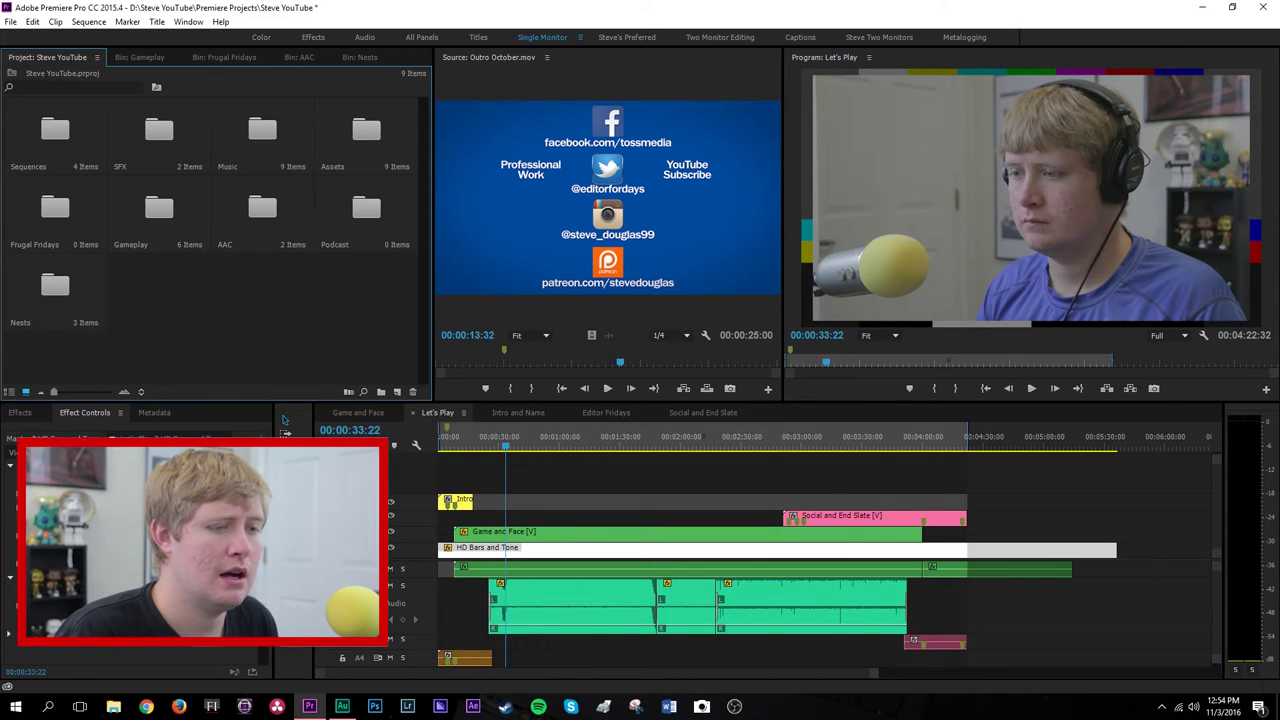
Compare the Effects list with the Effect Controls of the HD Bars and Tone clip, and look over the available workspace panels
left_click(22, 412)
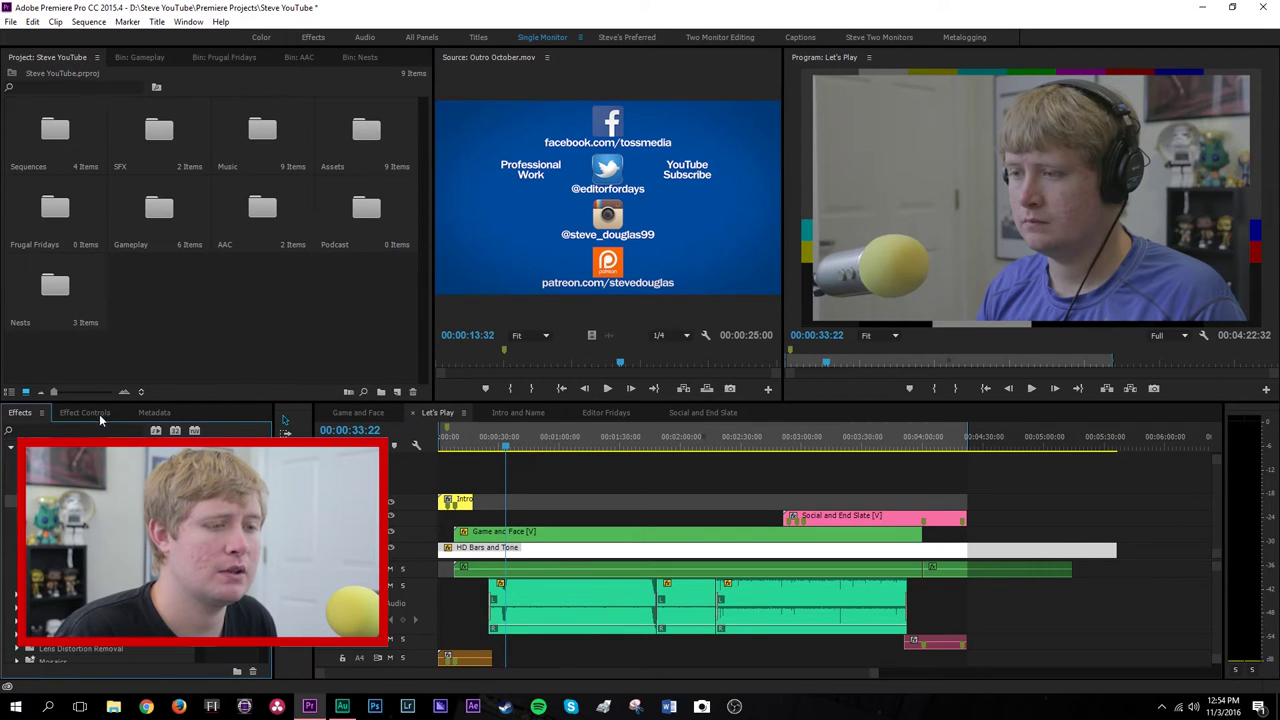
left_click(100, 413)
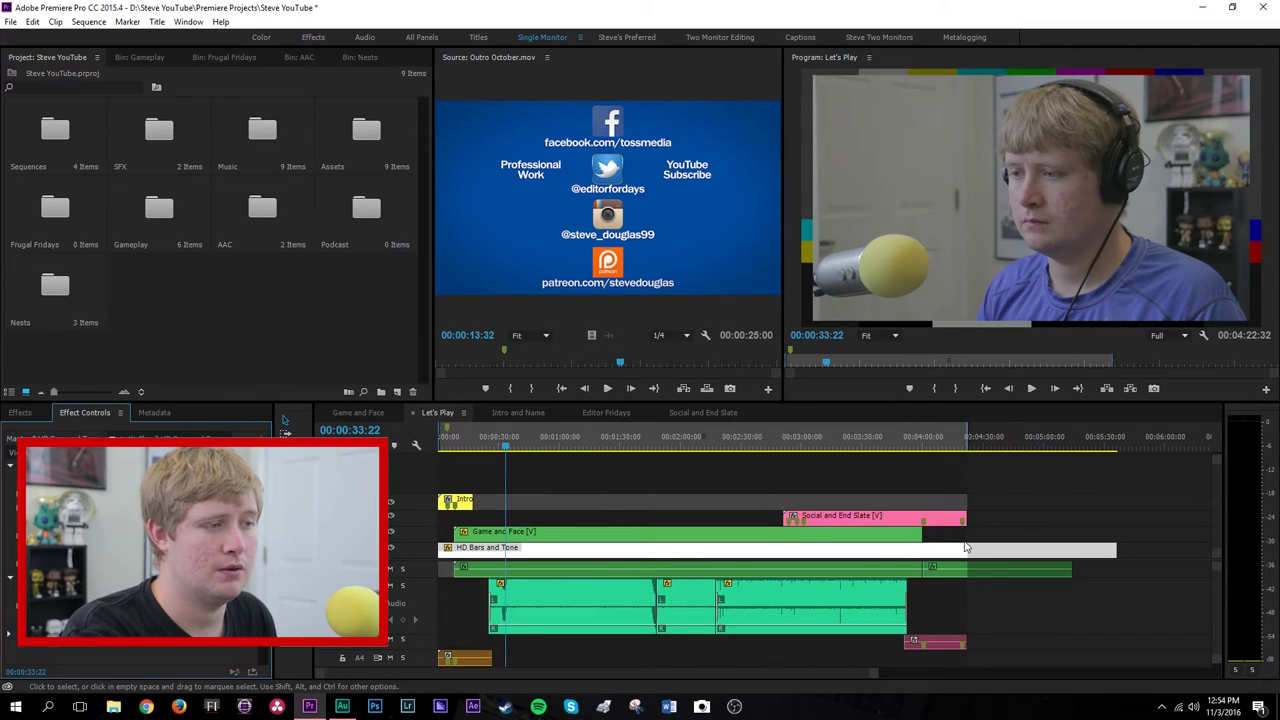
key("ctrl+s")
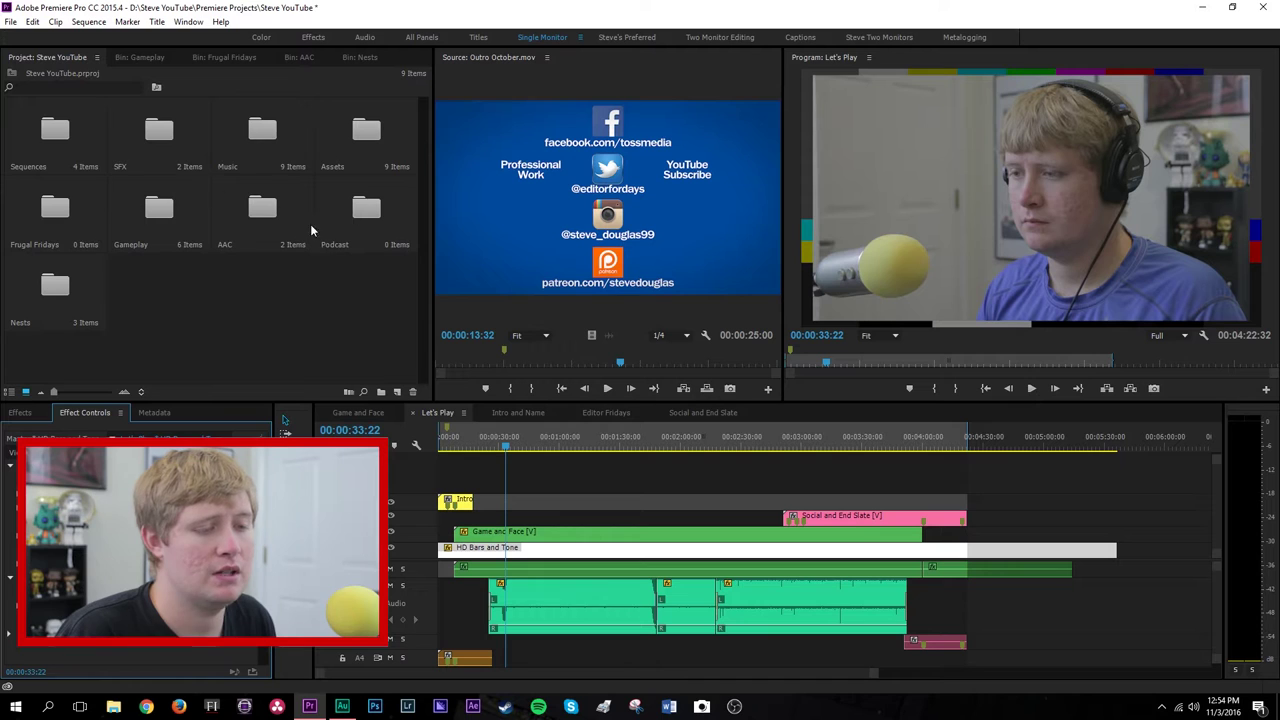
left_click(18, 413)
left_click(84, 414)
left_click(30, 414)
left_click(100, 416)
left_click(36, 414)
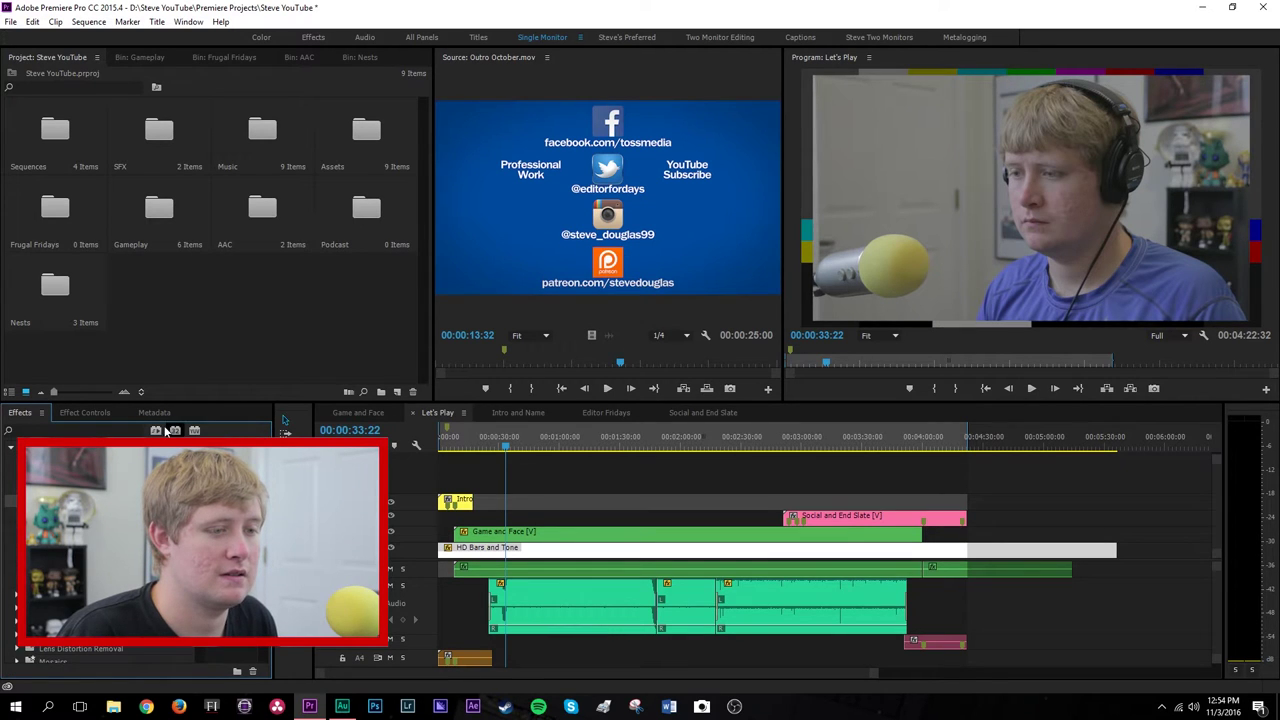
left_click(90, 413)
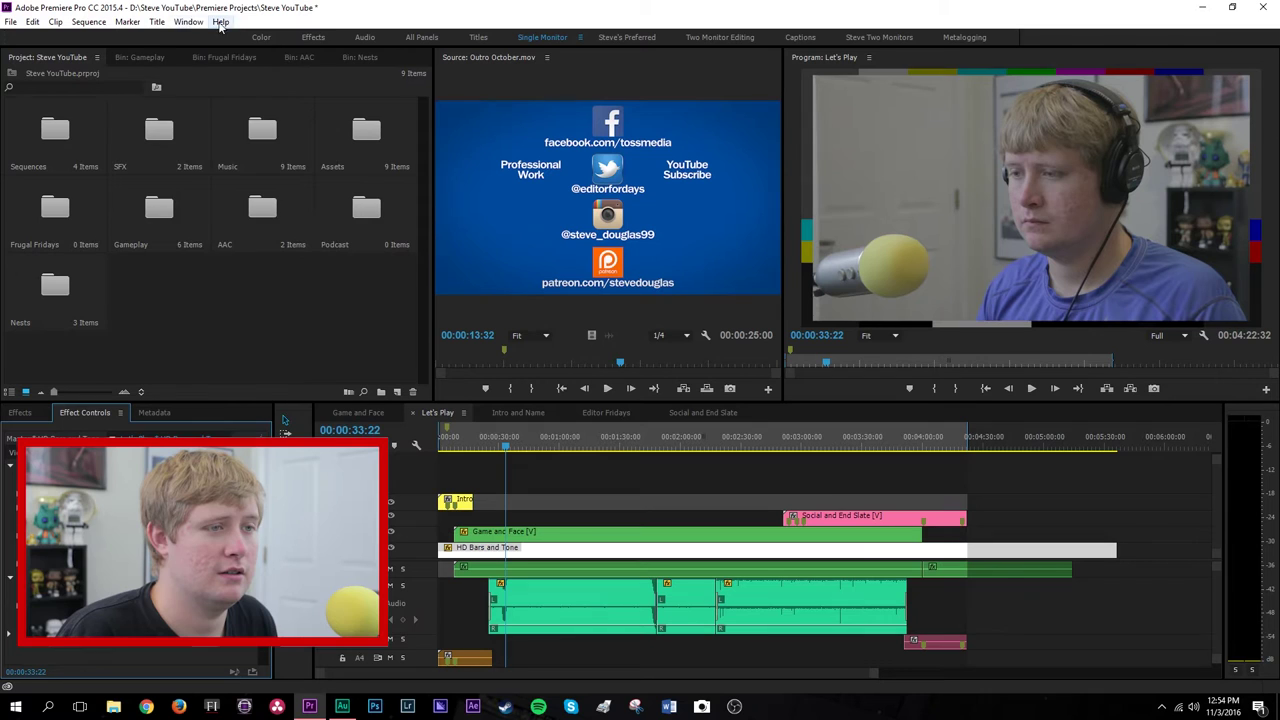
left_click(189, 22)
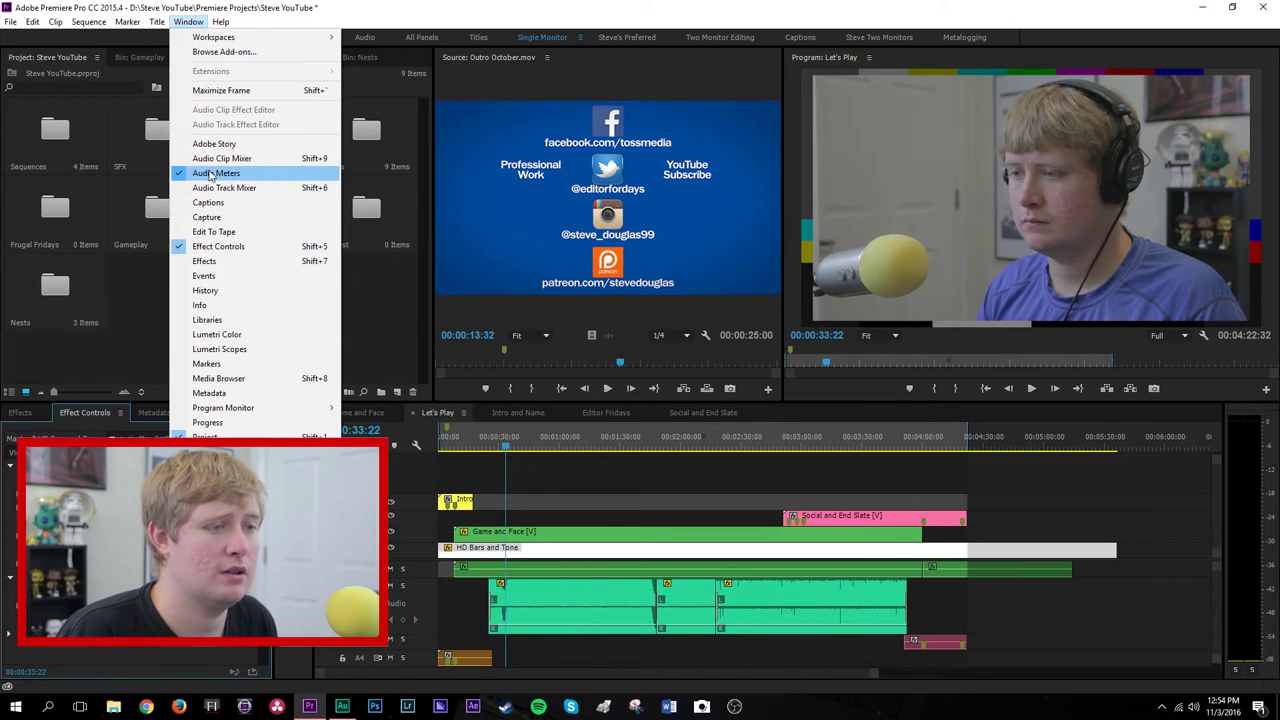
left_click(459, 17)
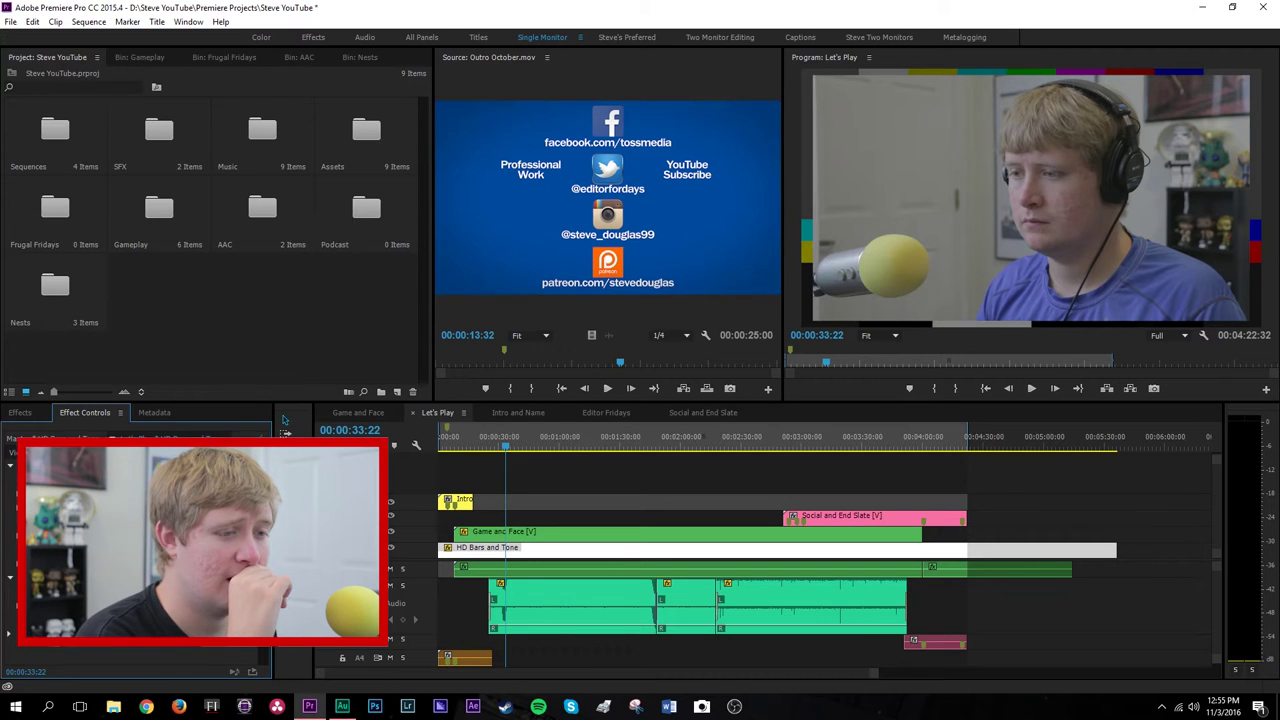
Review the folders in the Effects list by collapsing and re-expanding the presets folder
left_click(19, 413)
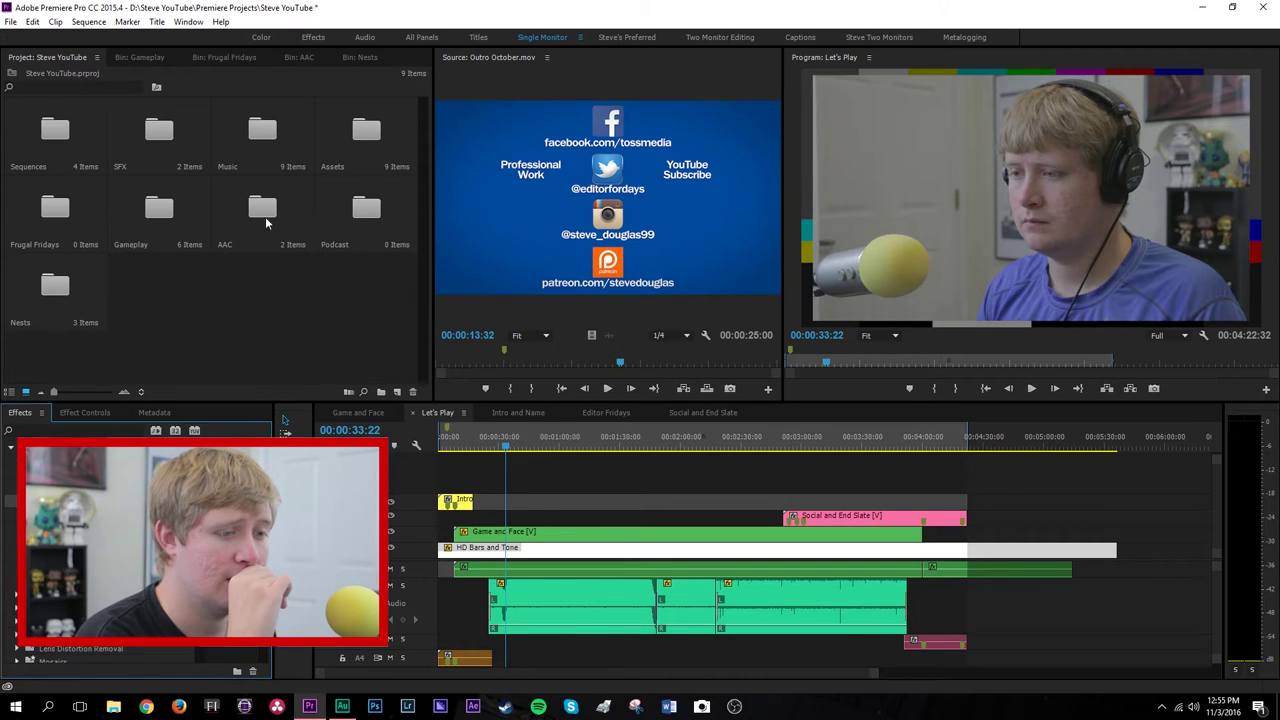
left_click(12, 452)
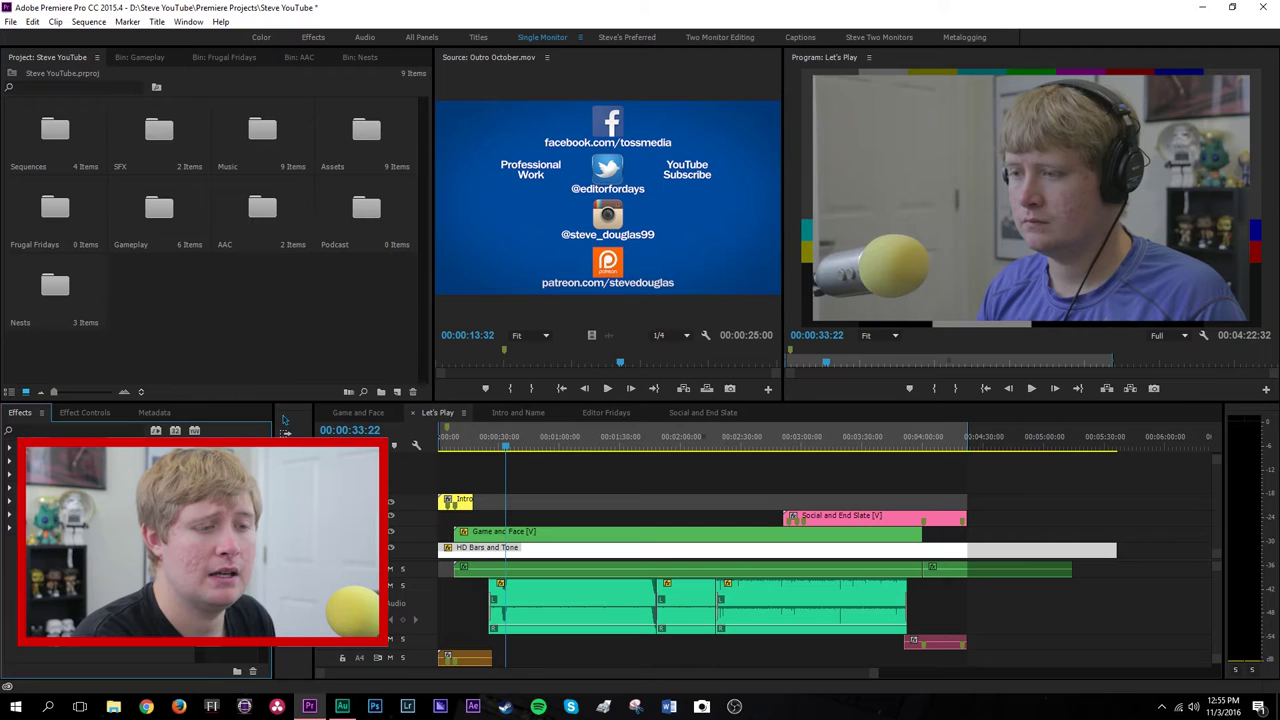
left_click(10, 449)
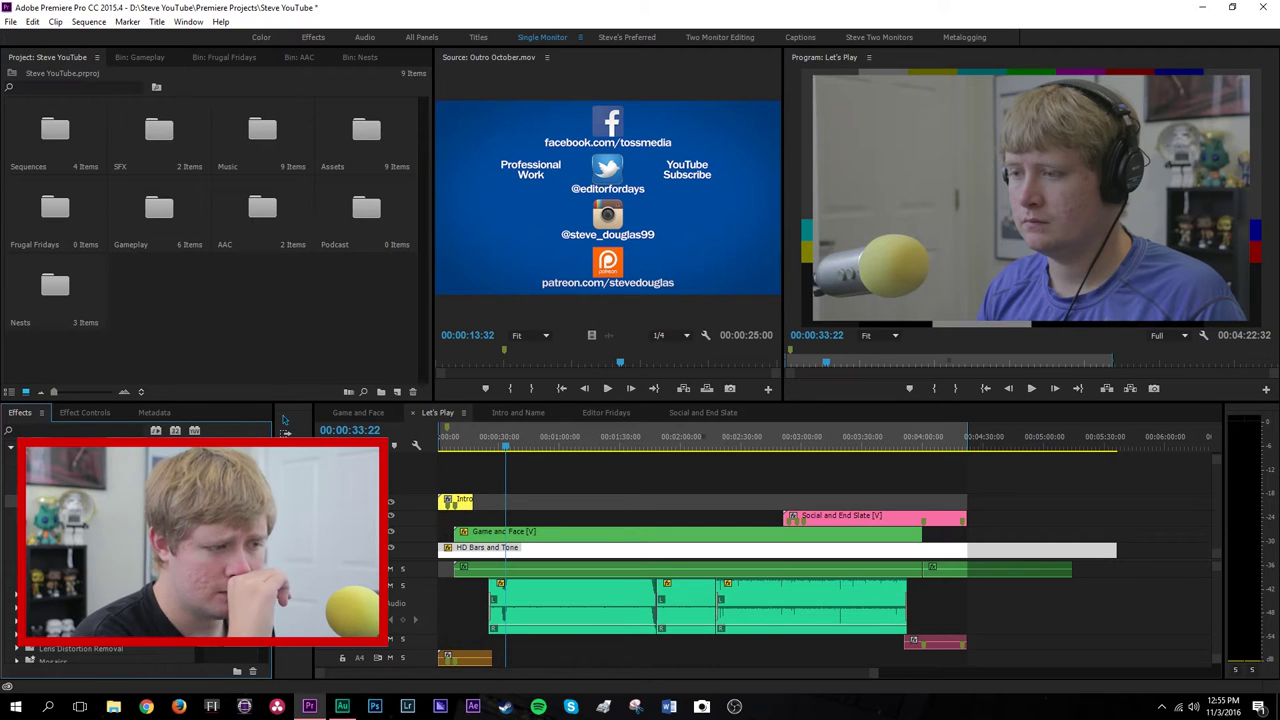
Compare the facecam and gameplay footage in the Game and Face sequence by temporarily hiding the facecam track while scrubbing
left_click(355, 412)
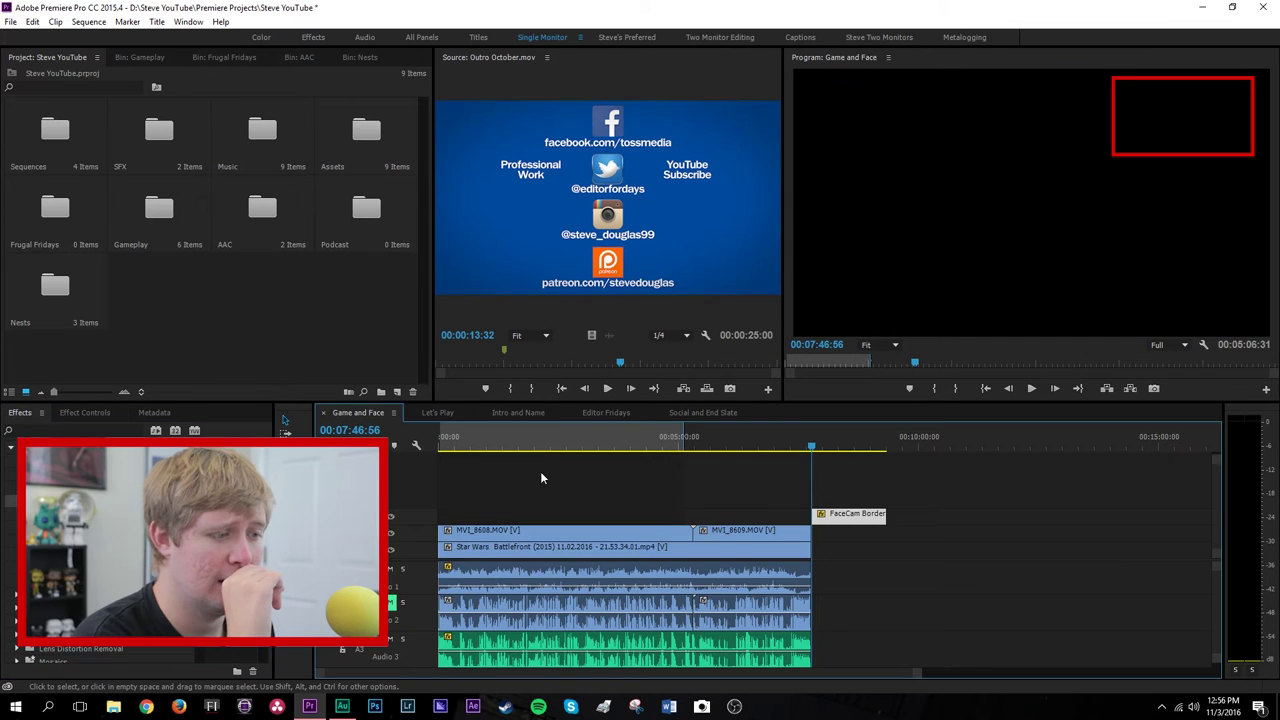
left_click(523, 447)
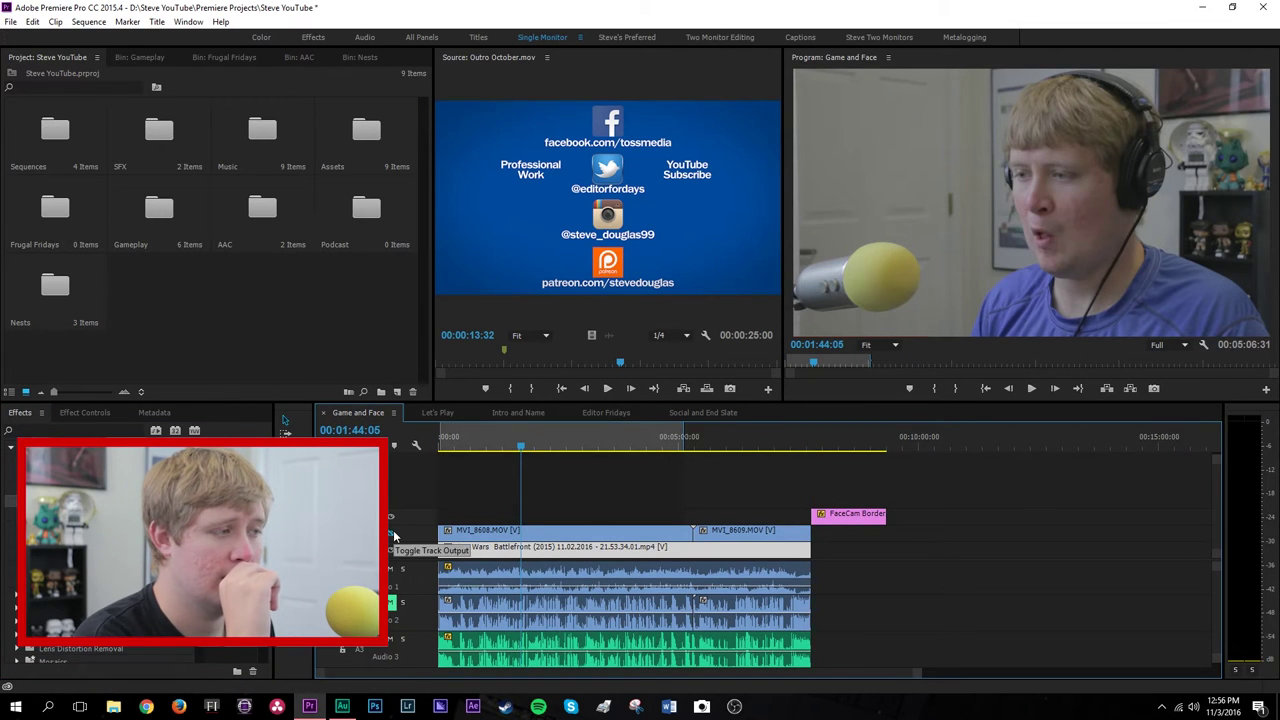
left_click(542, 449)
left_click_drag(599, 449, 662, 450)
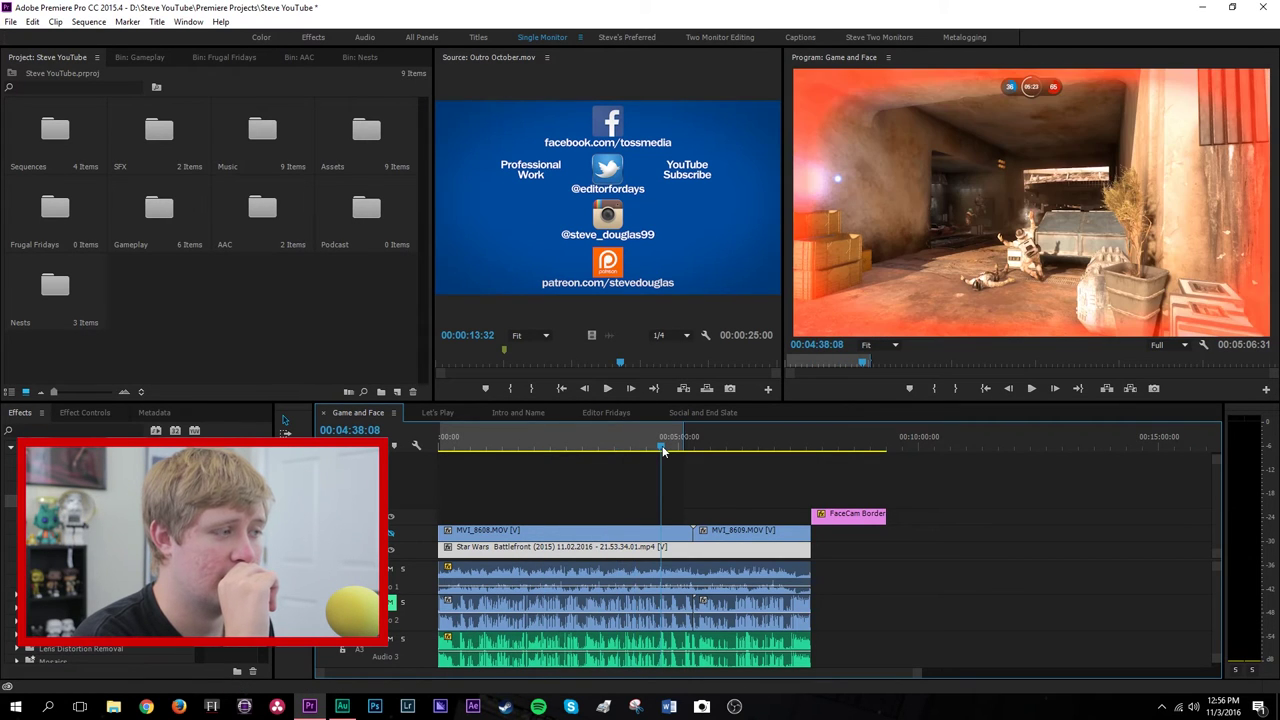
left_click(390, 539)
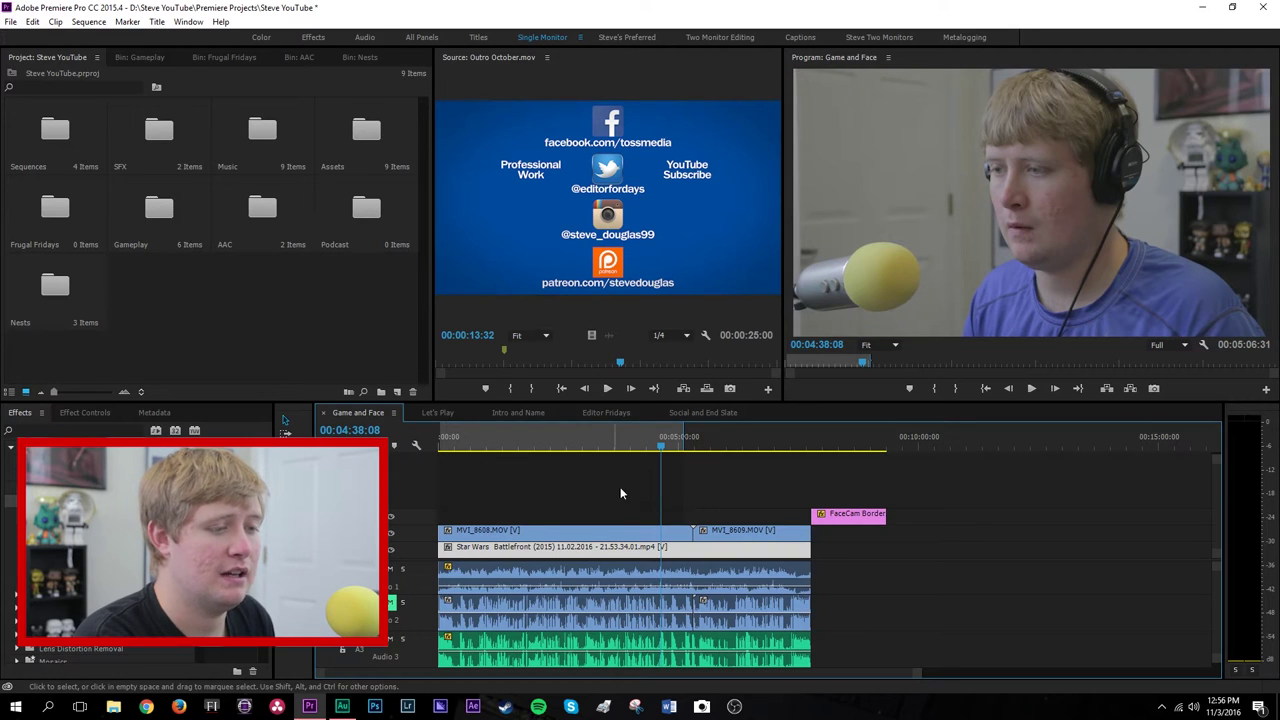
Apply a facecam effect preset to the MVI_8608.MOV clip, shrinking it into the upper-right corner of the gameplay footage
left_click(80, 414)
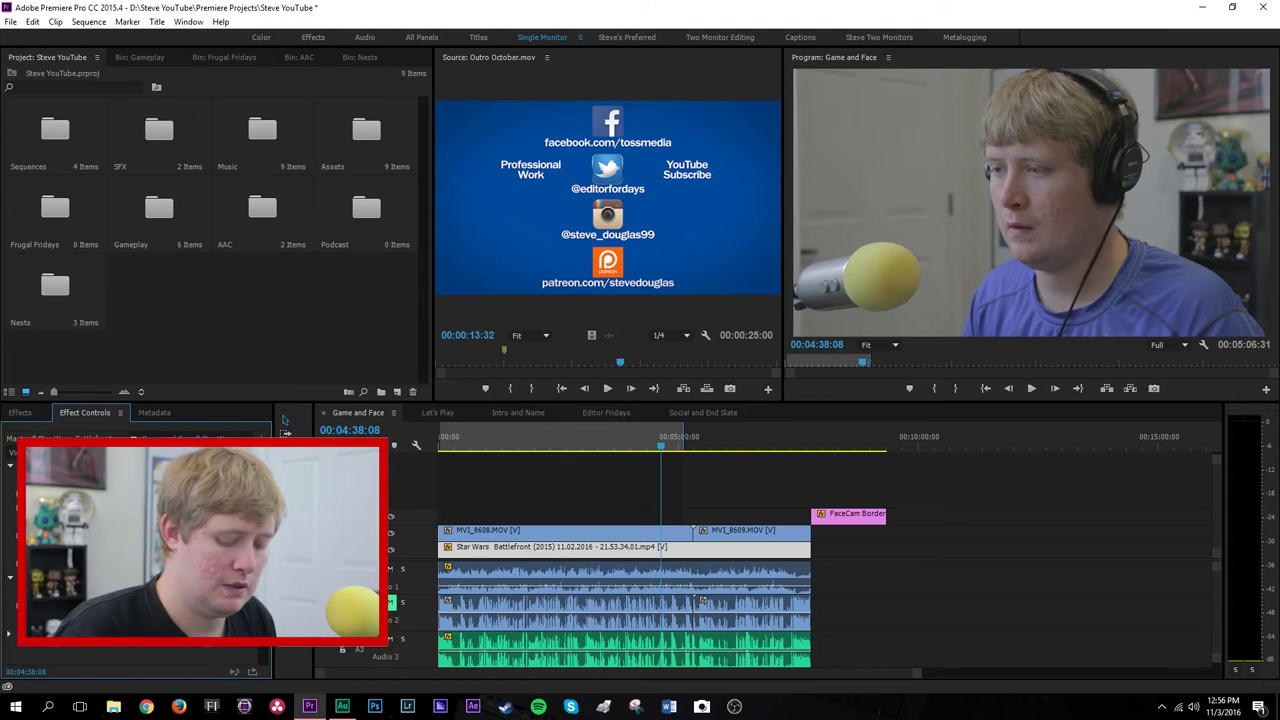
left_click(506, 534)
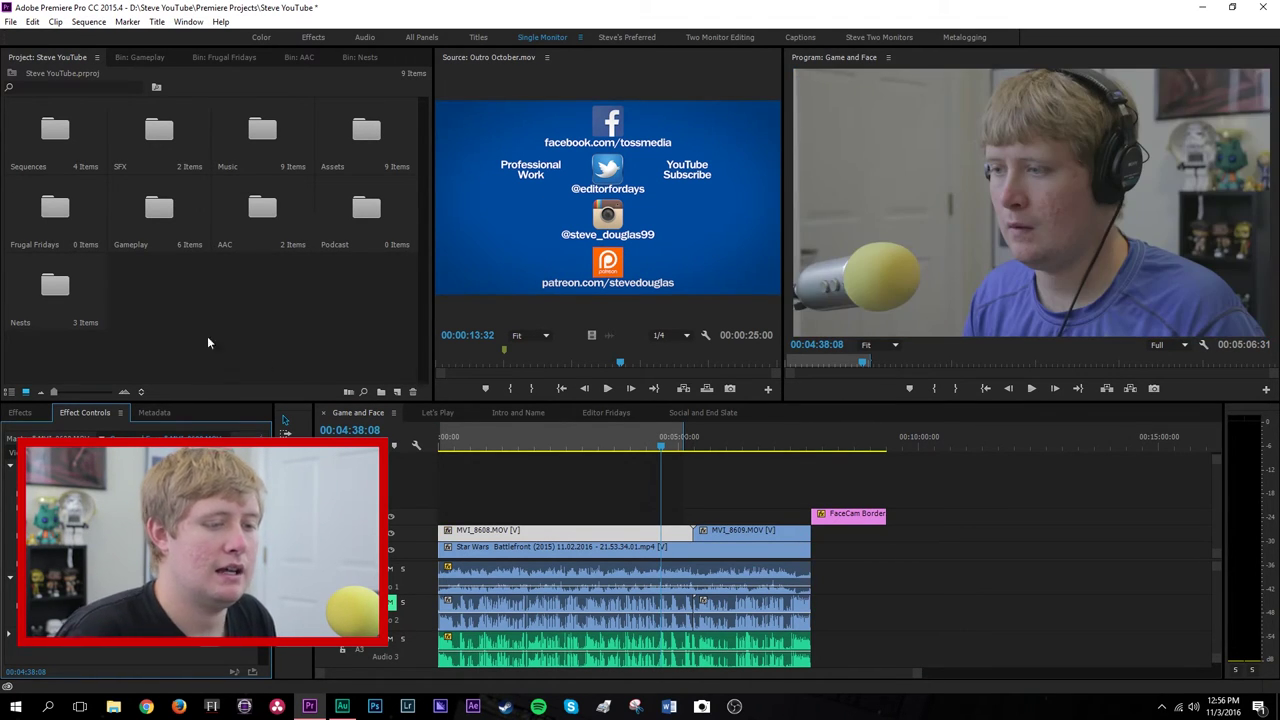
left_click(20, 413)
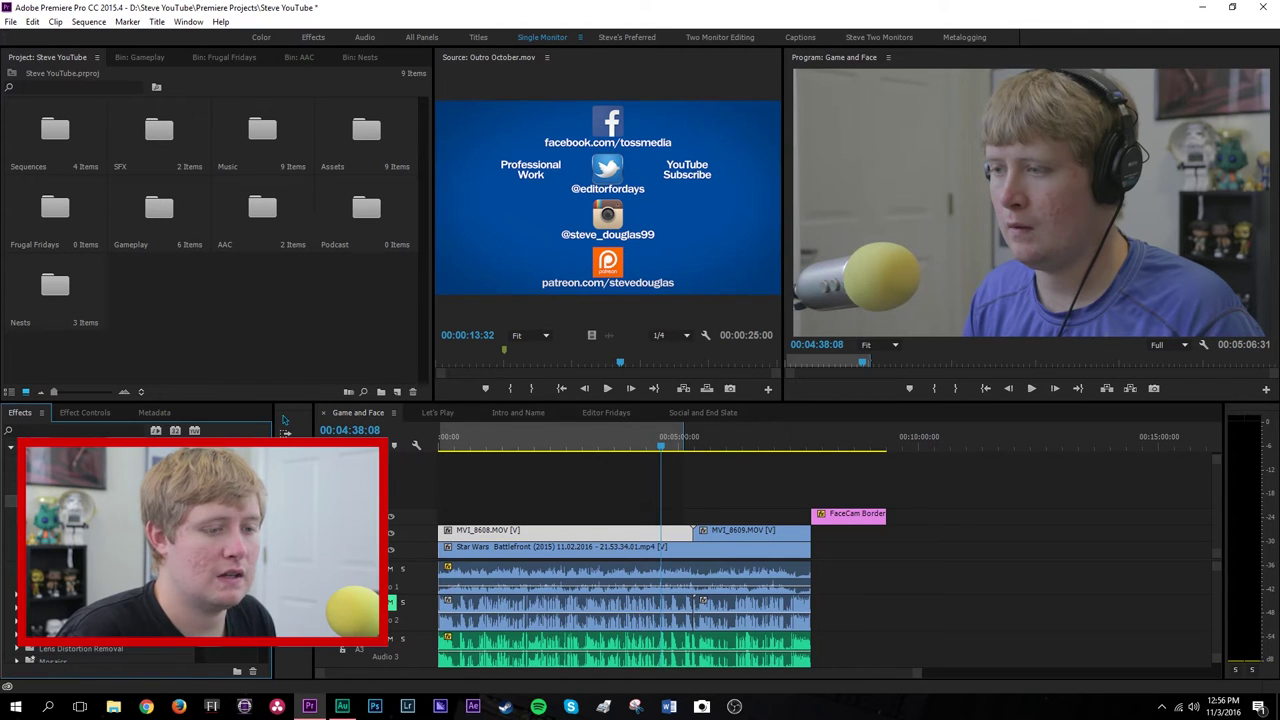
left_click(578, 533)
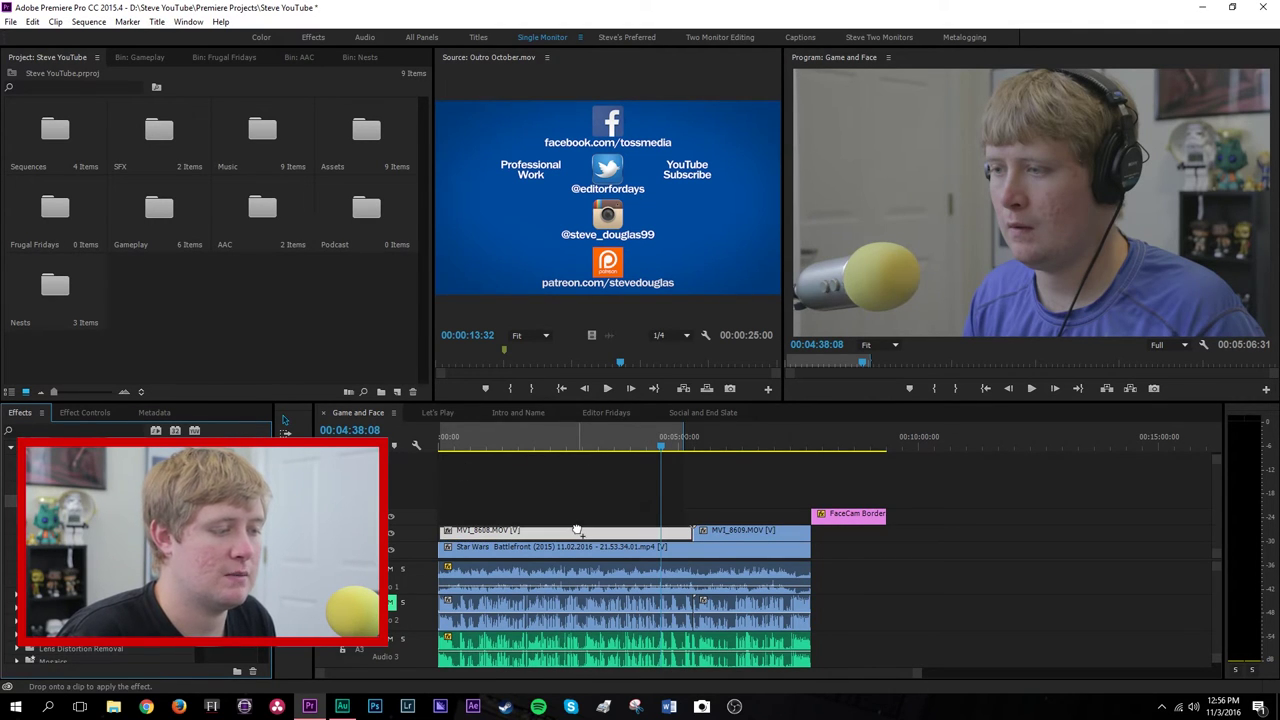
key("shift+e")
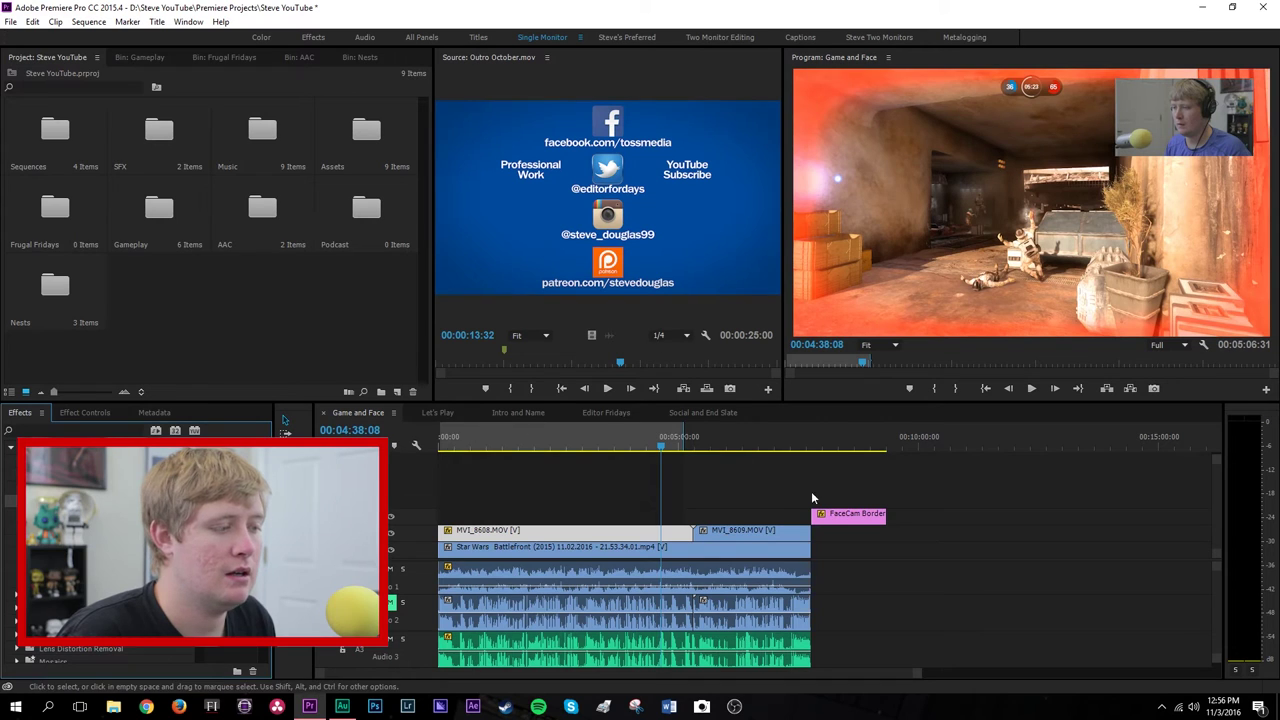
Try the FaceCam Border clip over the shrunken facecam footage, preview it, and move the border back past the end of the footage
left_click(846, 517)
left_click_drag(846, 517, 617, 522)
left_click_drag(566, 447, 592, 447)
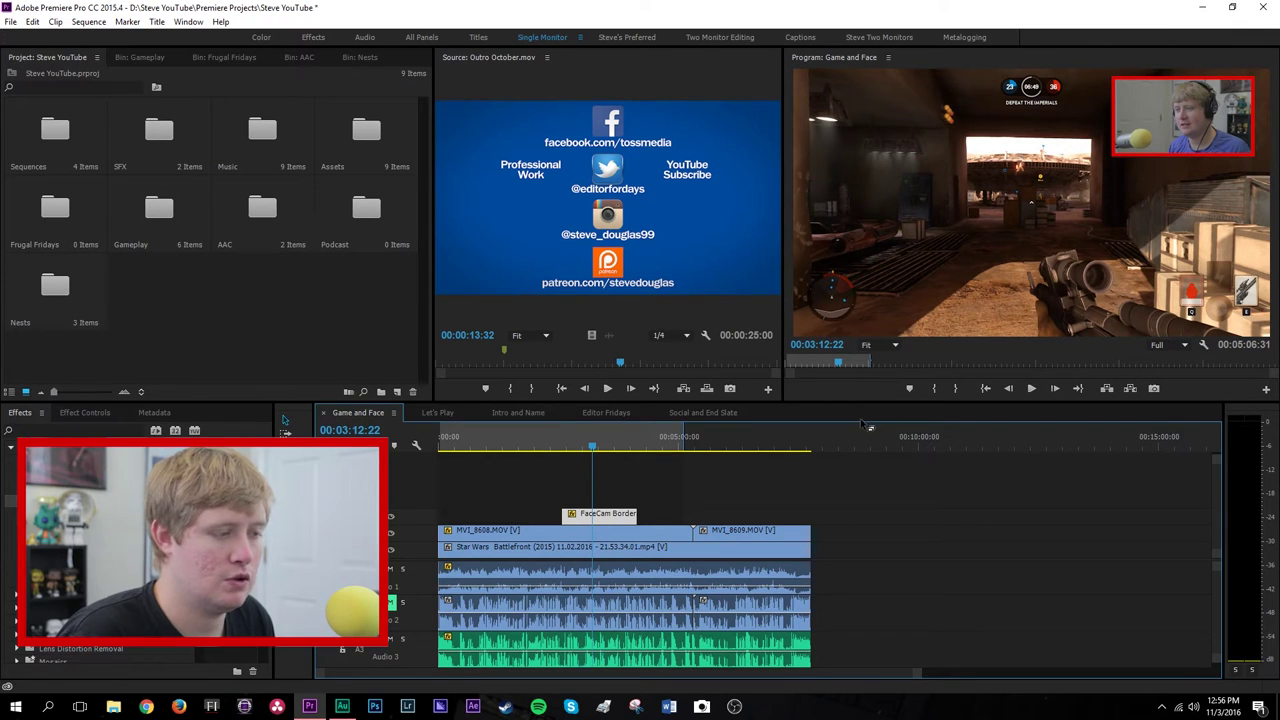
left_click_drag(600, 513, 850, 513)
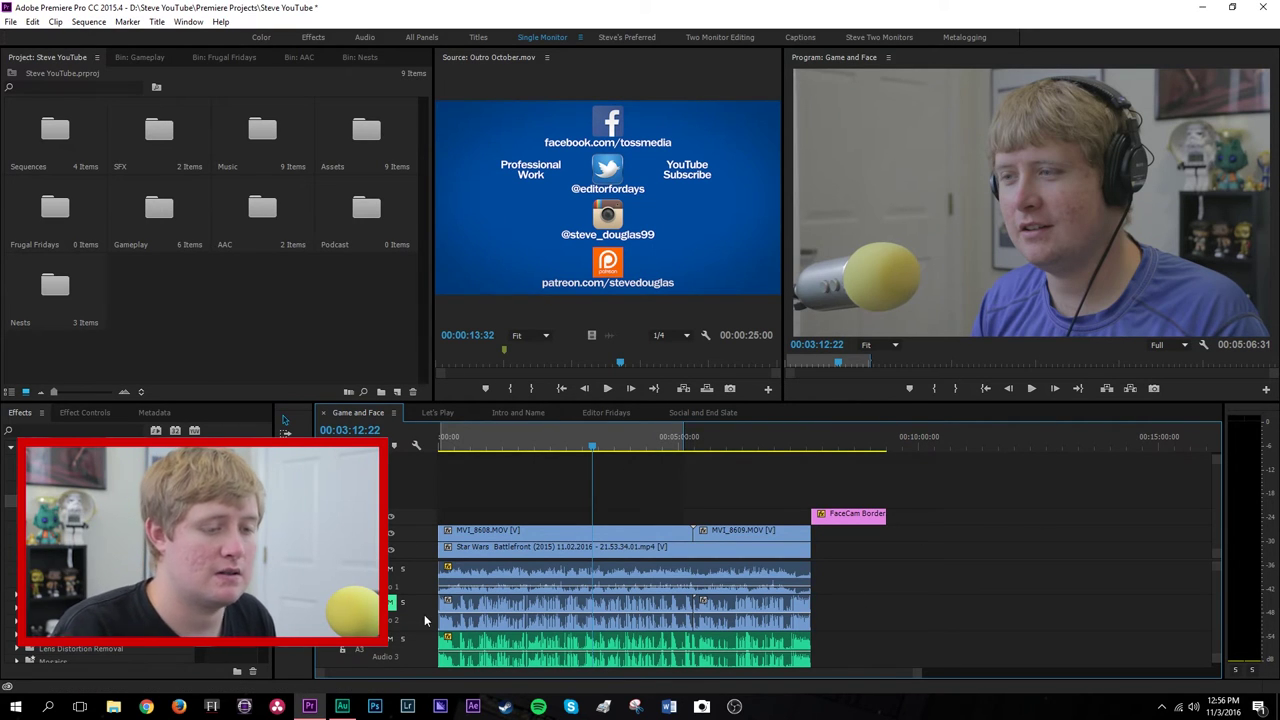
Preview the social end slate in the Let's Play sequence, and return to the Game and Face sequence
left_click(284, 420)
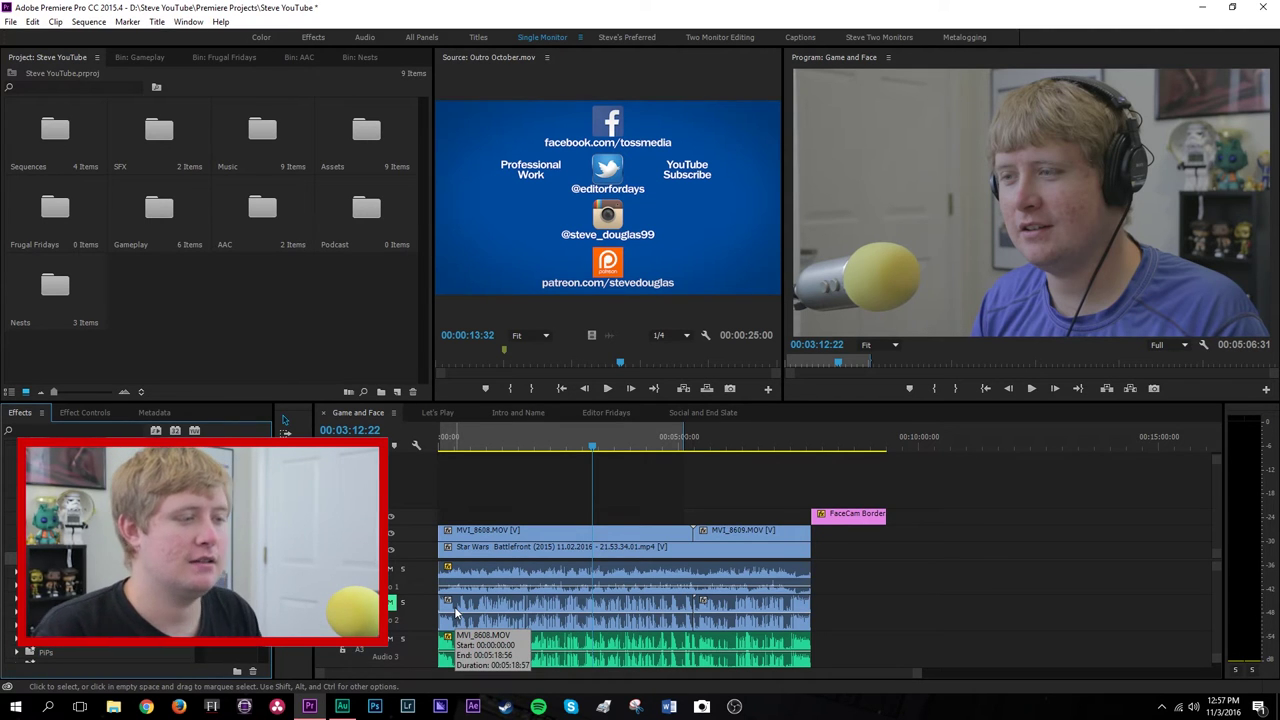
left_click(445, 414)
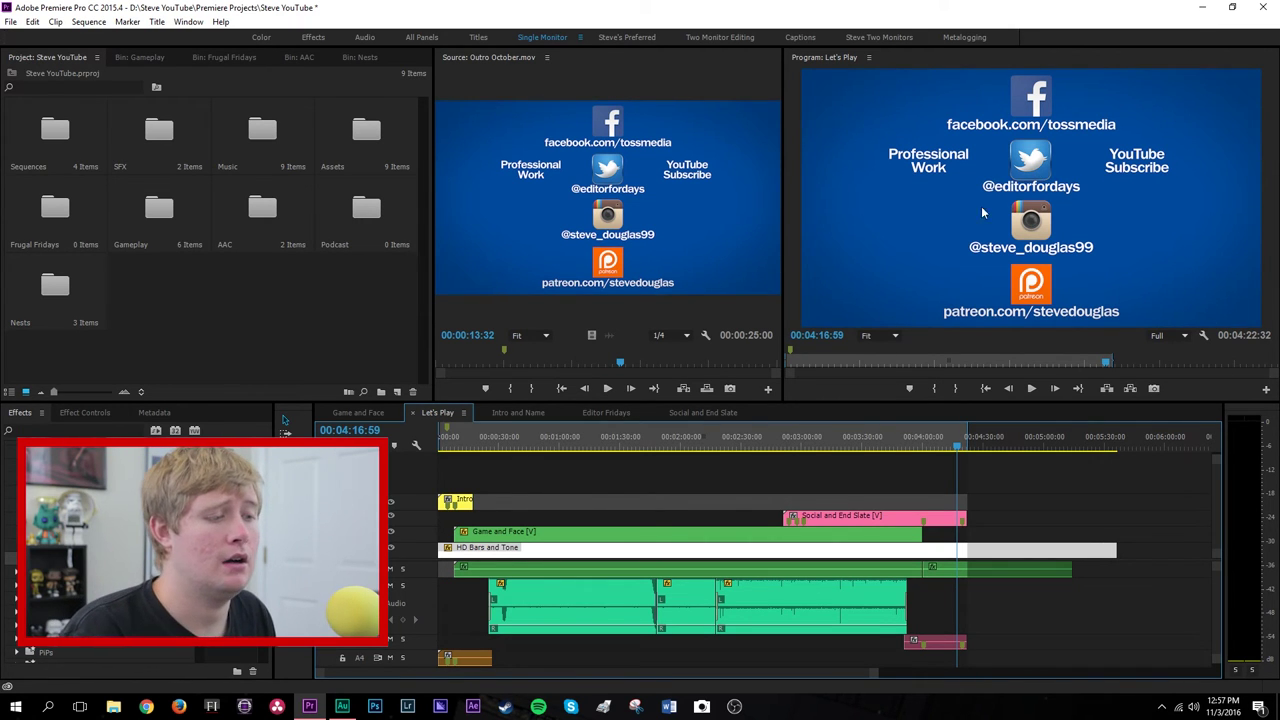
left_click(340, 414)
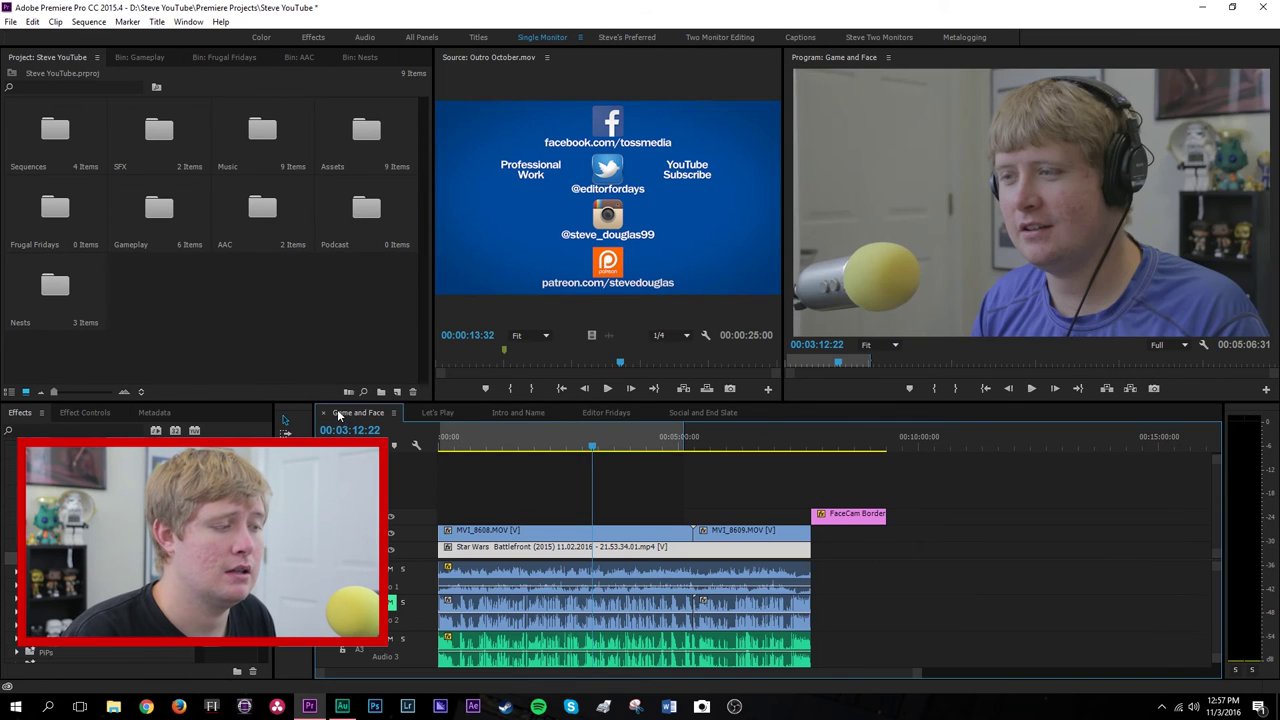
Scrub the Game and Face sequence to check the full-frame facecam footage at about 6:42 and 3:46
left_click(760, 442)
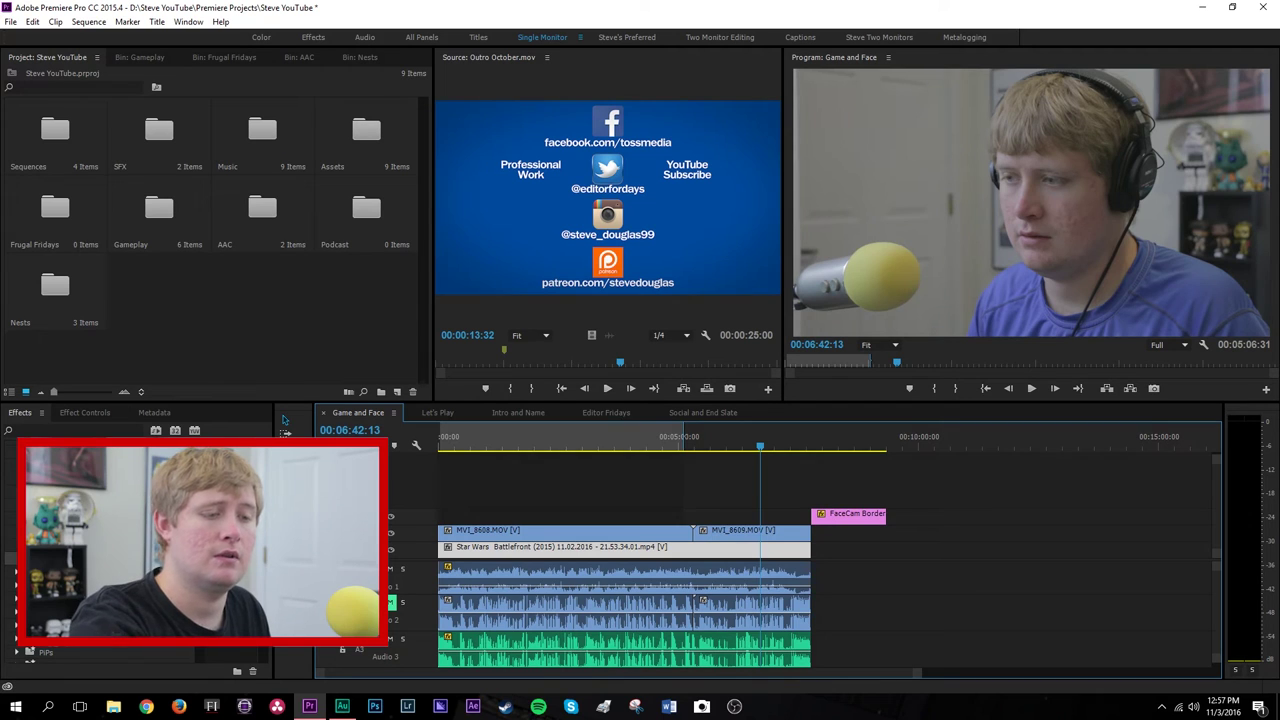
left_click(620, 446)
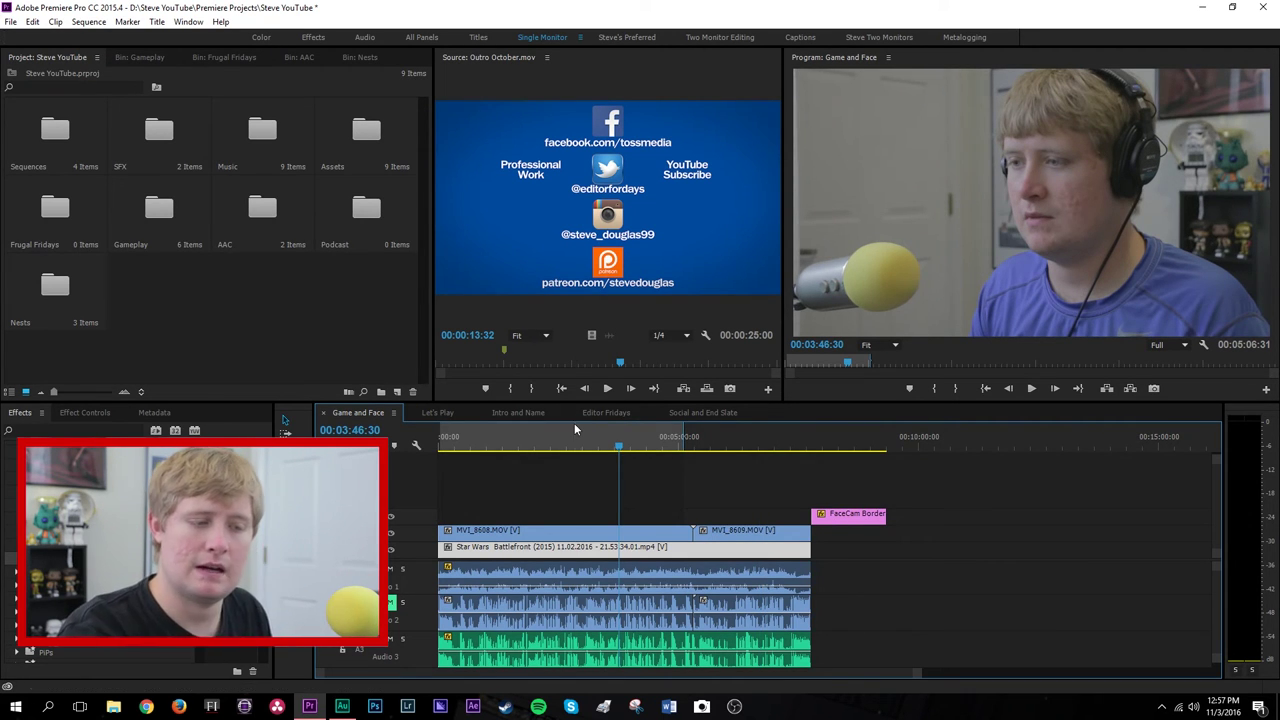
Collapse the open effects folder, expand the last bin in the effects list, and look through its transitions from Dip to White to Wipe
scroll(10, 558, "up", 1)
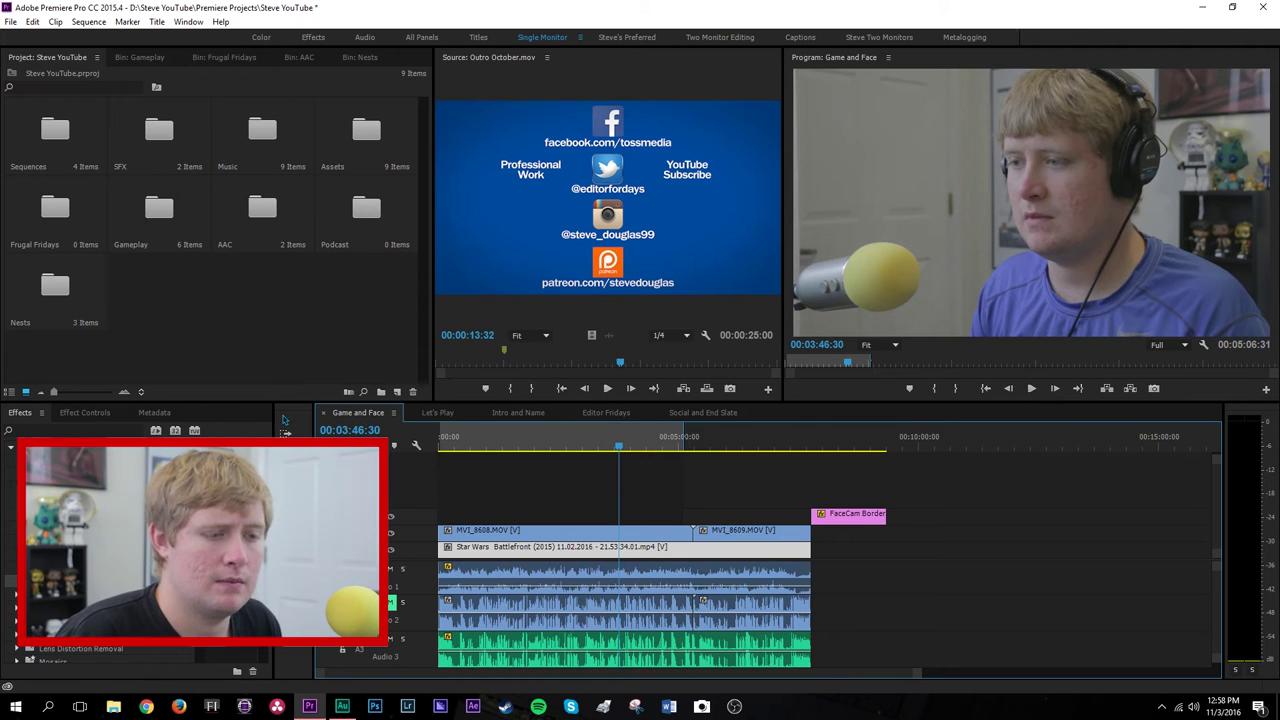
left_click(10, 447)
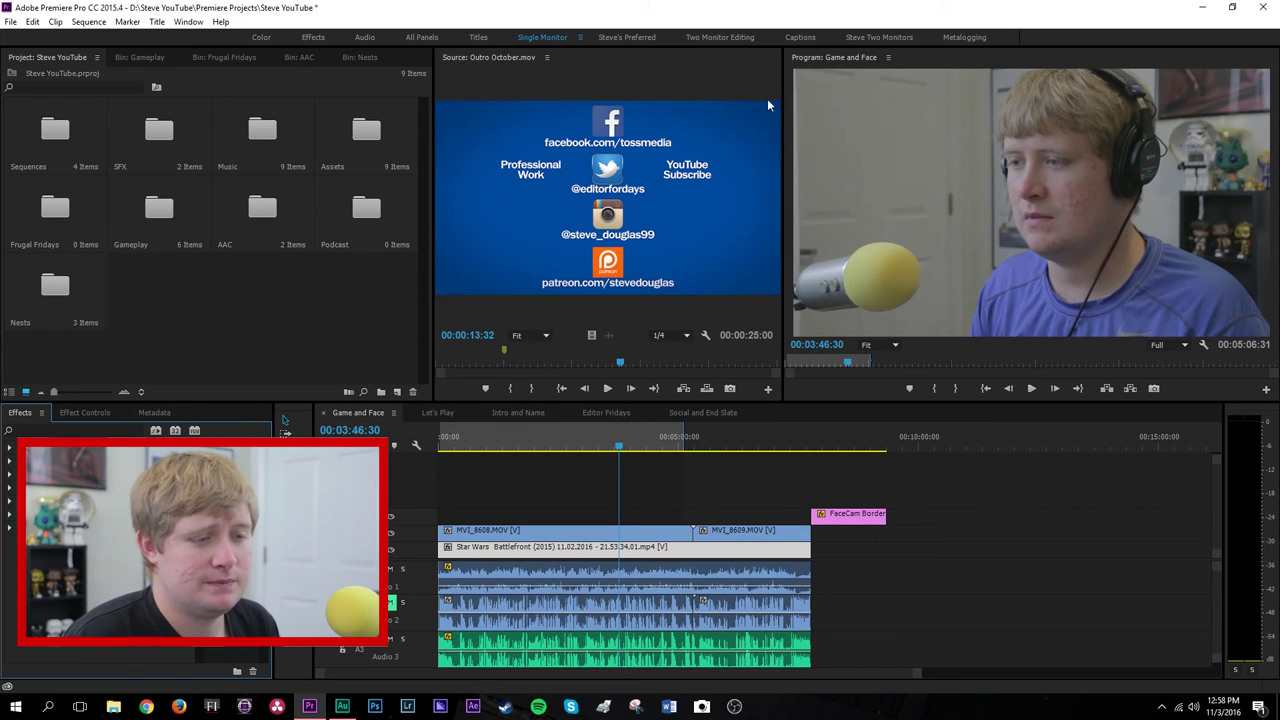
left_click(11, 529)
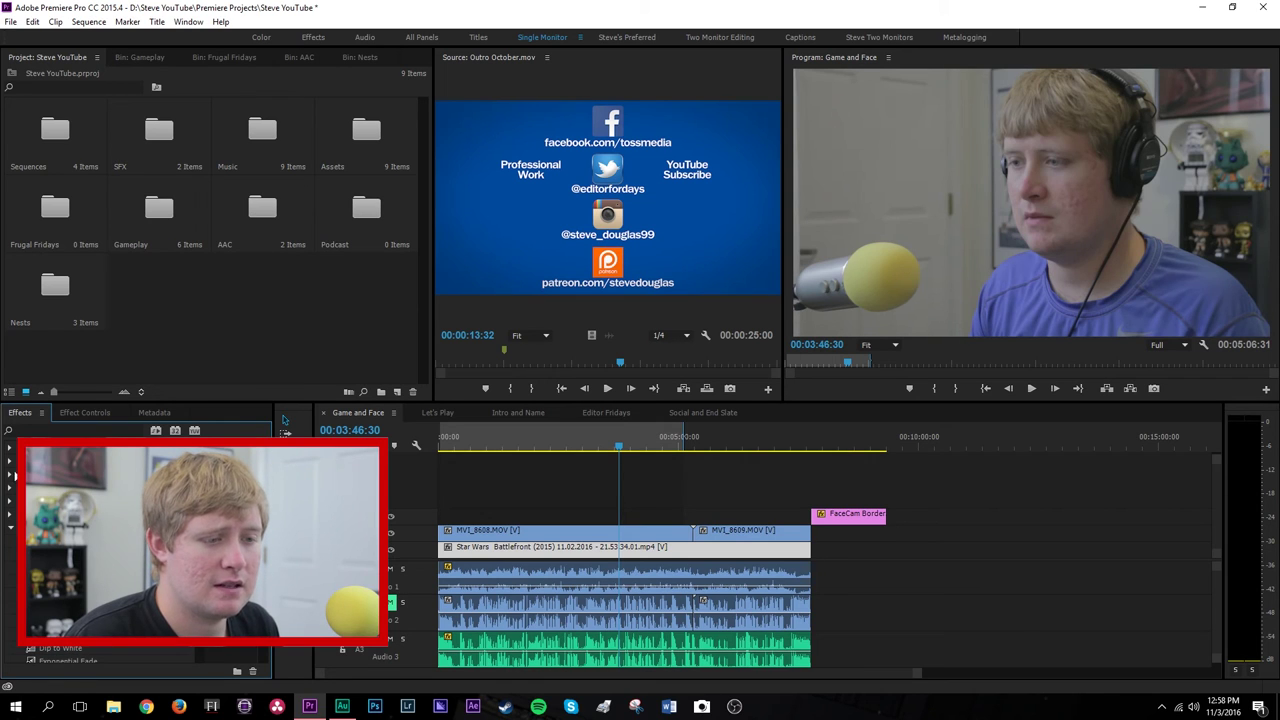
scroll(135, 550, "down", 5)
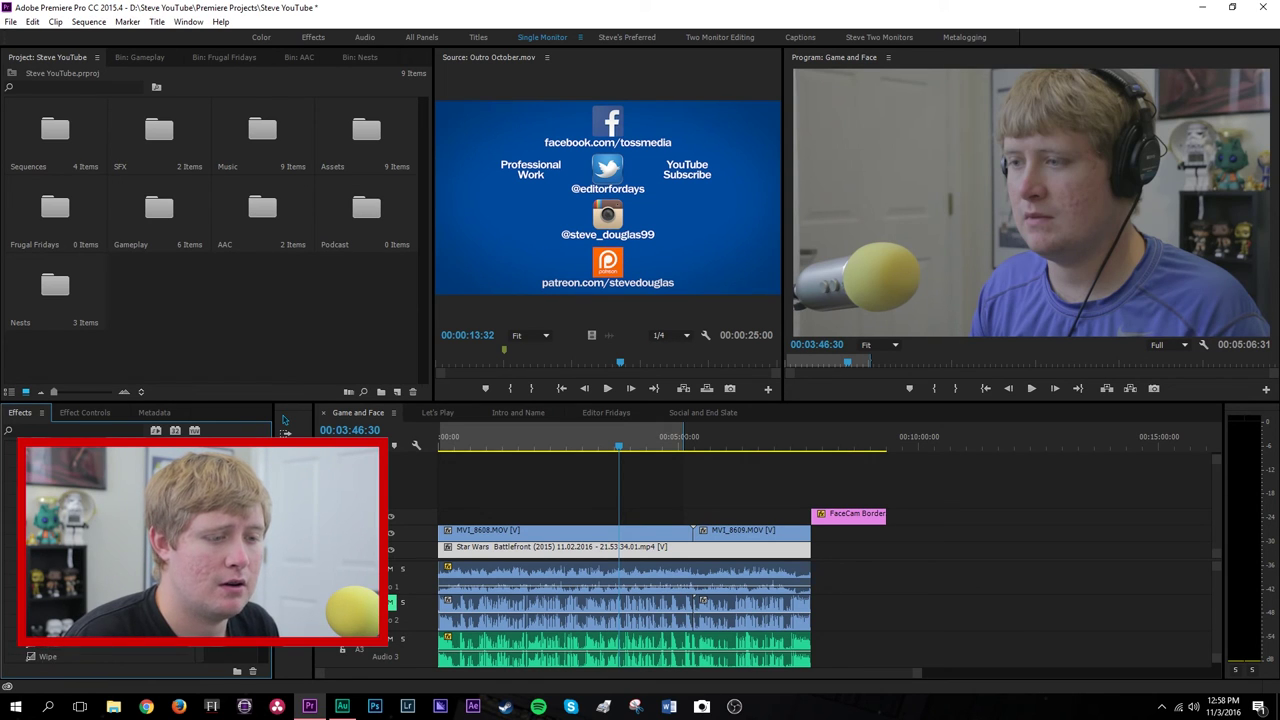
scroll(135, 550, "up", 2)
scroll(135, 550, "down", 1)
scroll(135, 550, "up", 5)
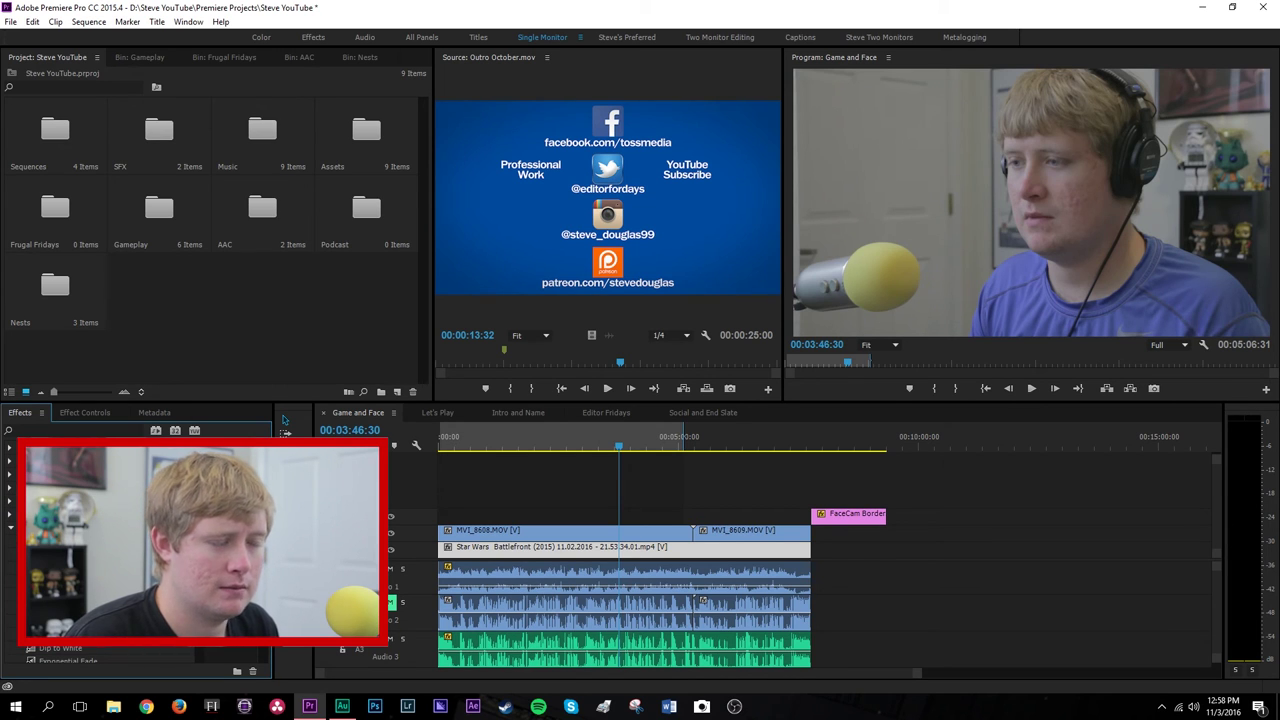
scroll(135, 550, "down", 3)
scroll(135, 550, "down", 2)
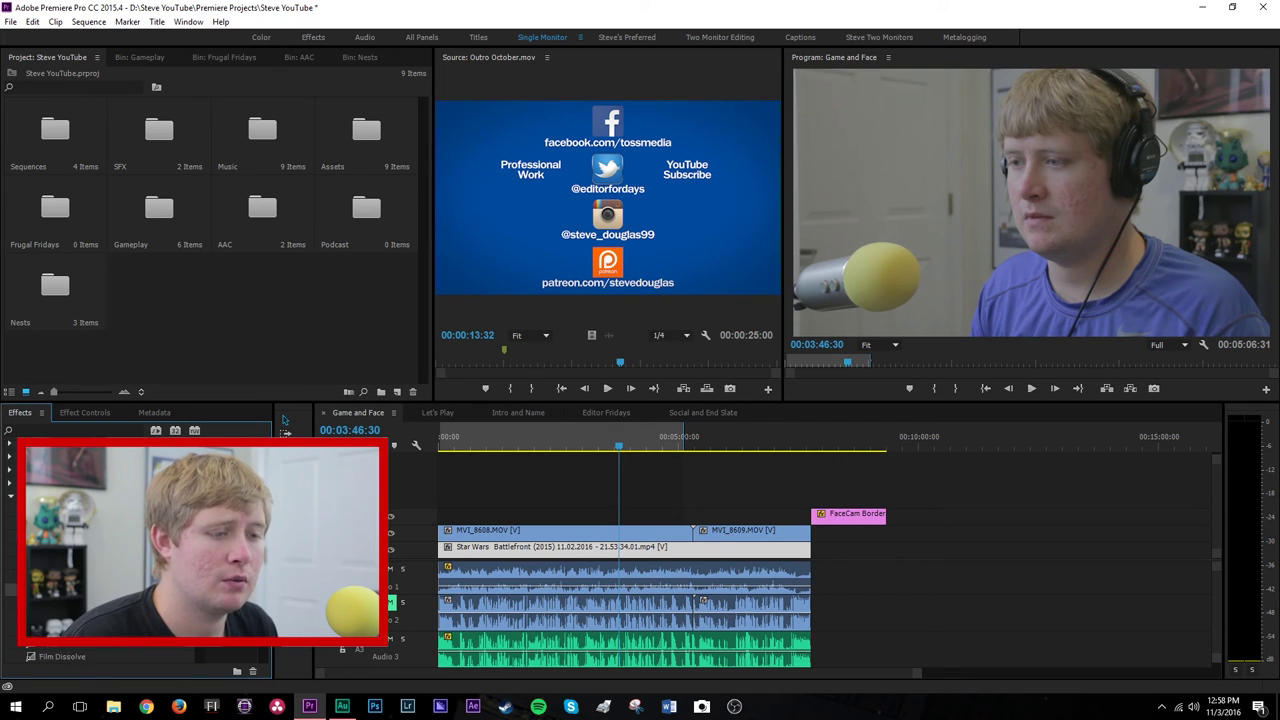
scroll(135, 600, "down", 3)
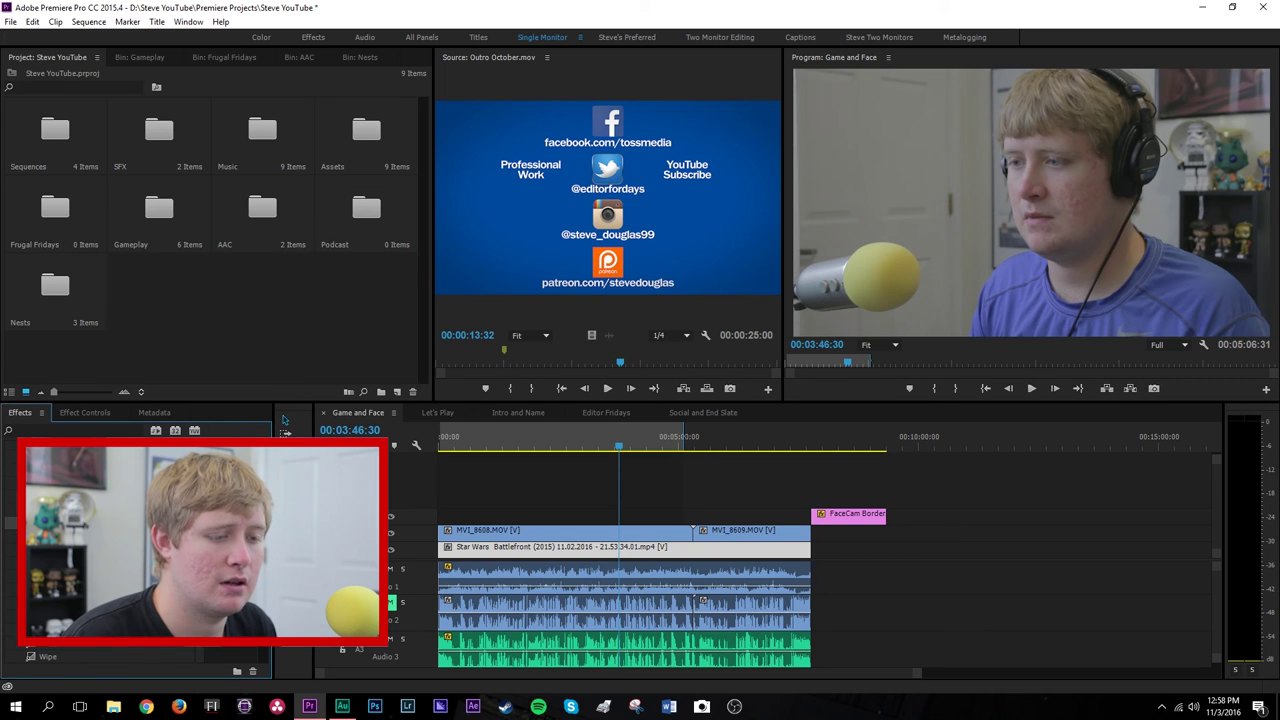
scroll(135, 550, "up", 3)
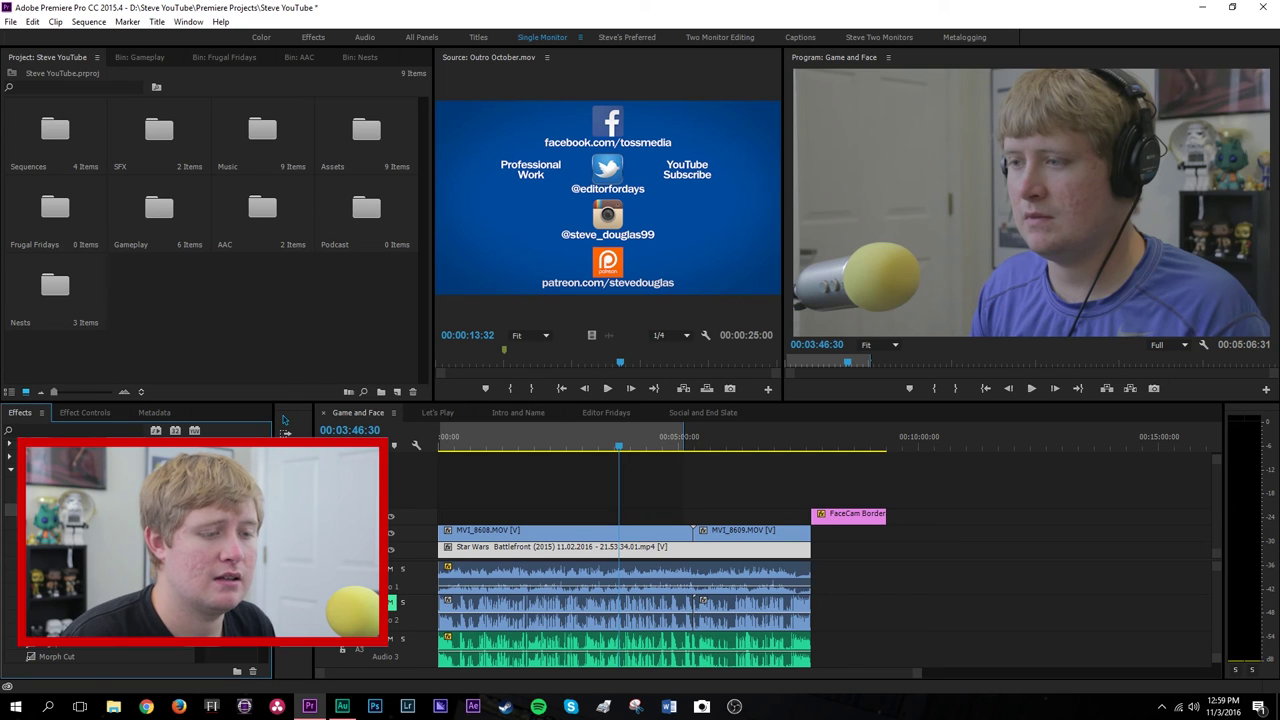
Go through the entries of the expanded transitions bin one by one, down past Morph Cut towards Wipe
key("Down")
key("Down")
key("Down")
key("Down")
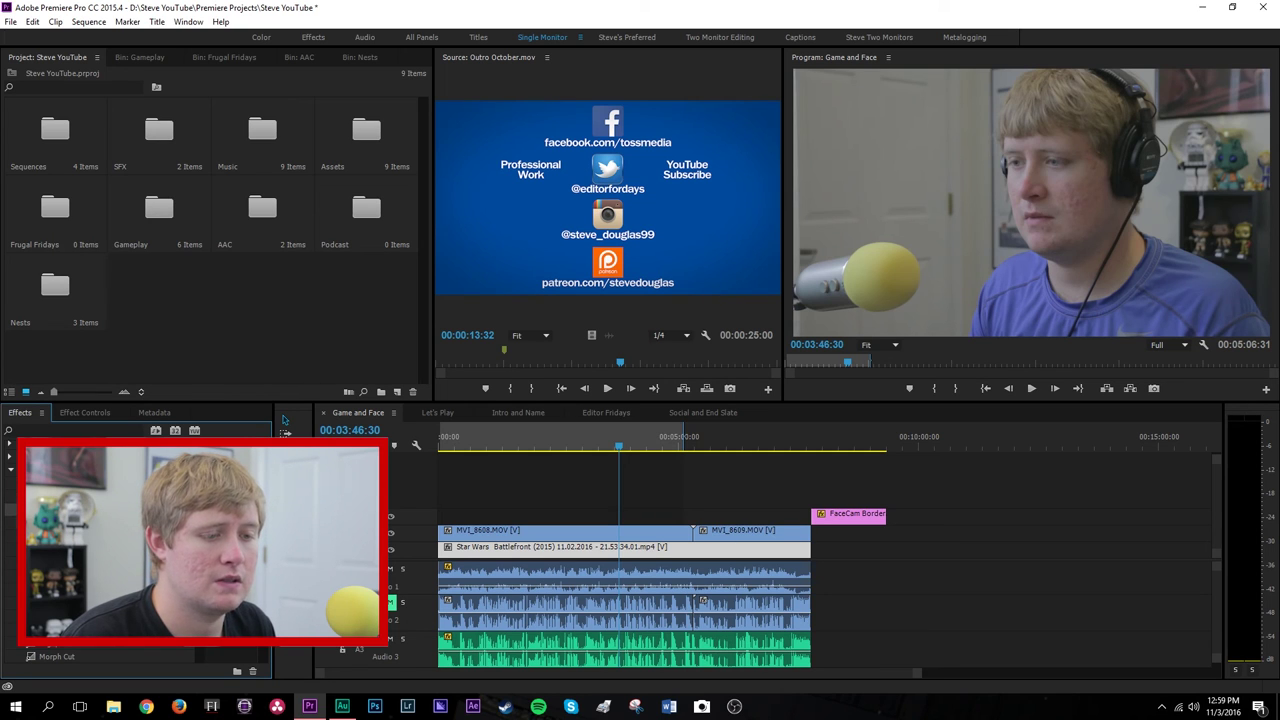
key("Down")
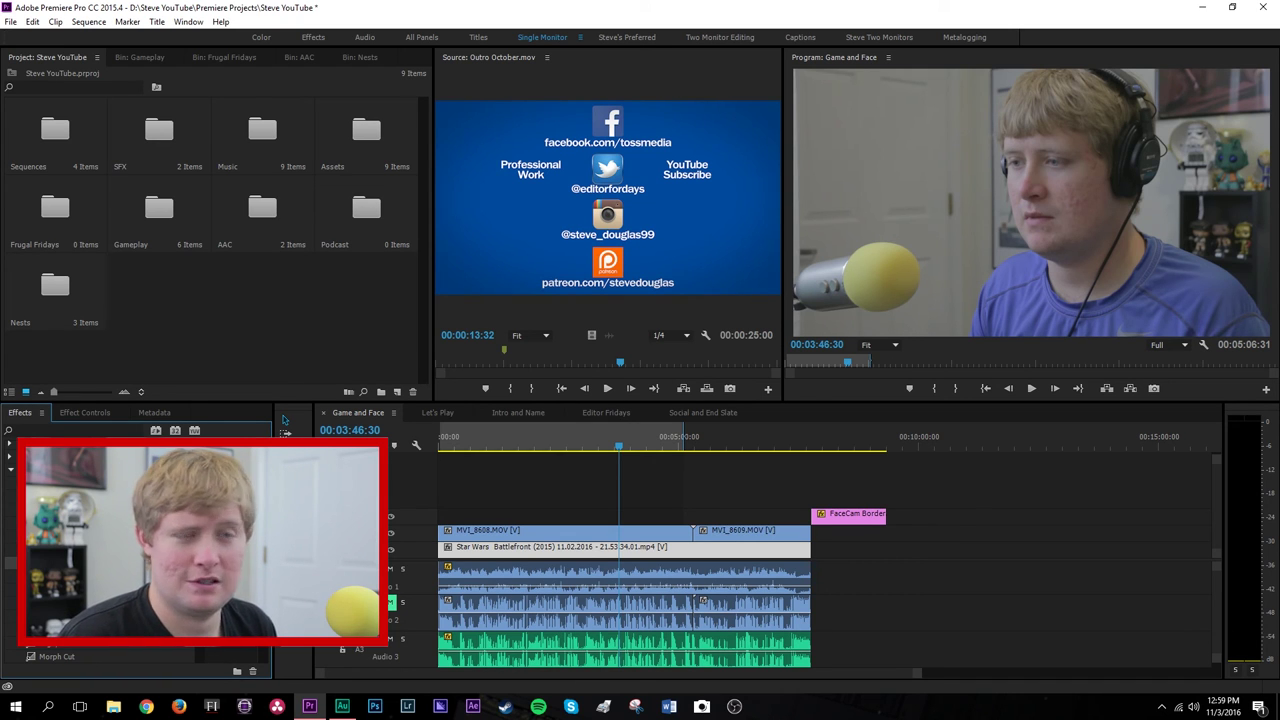
key("Down")
key("Down")
key("Down")
key("Down")
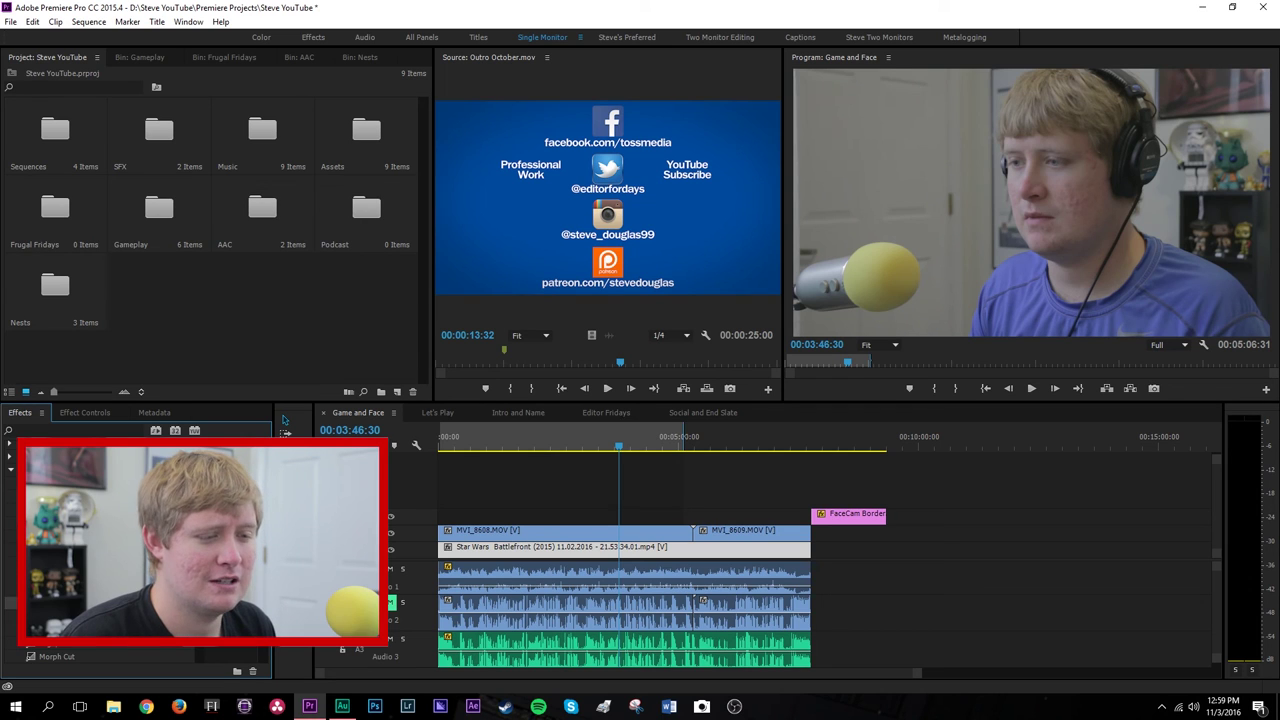
key("Down")
key("Down")
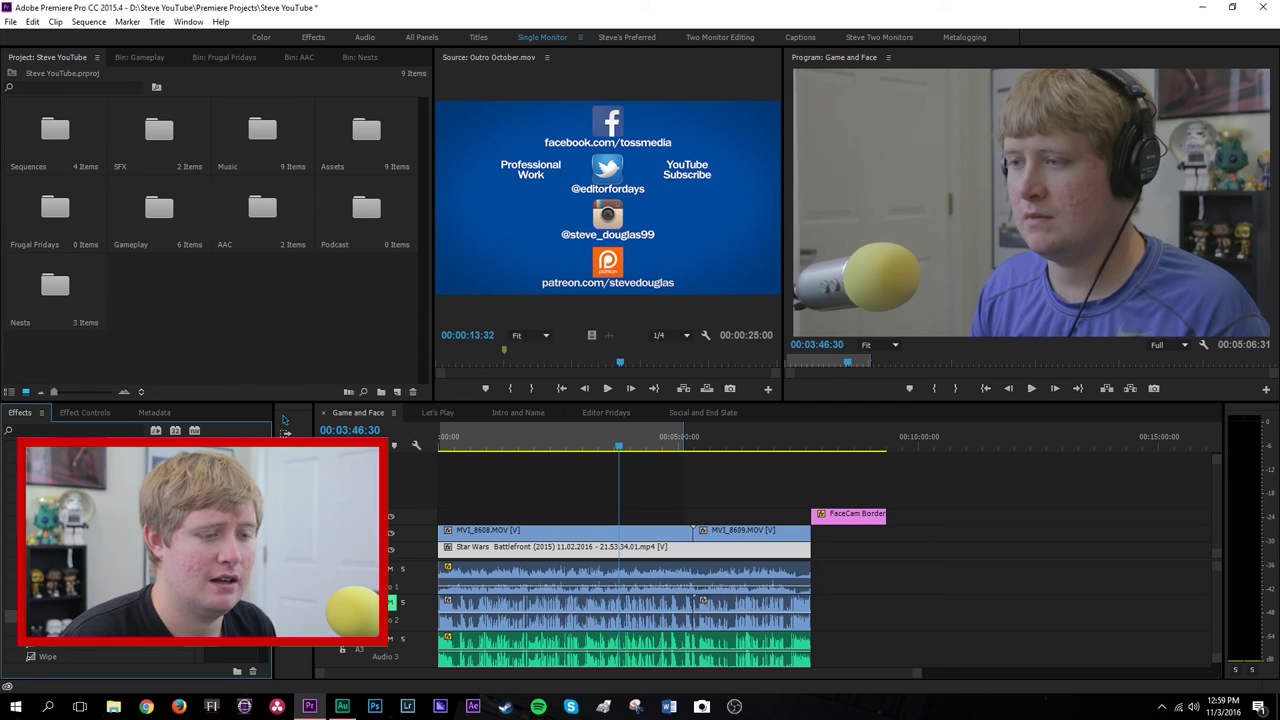